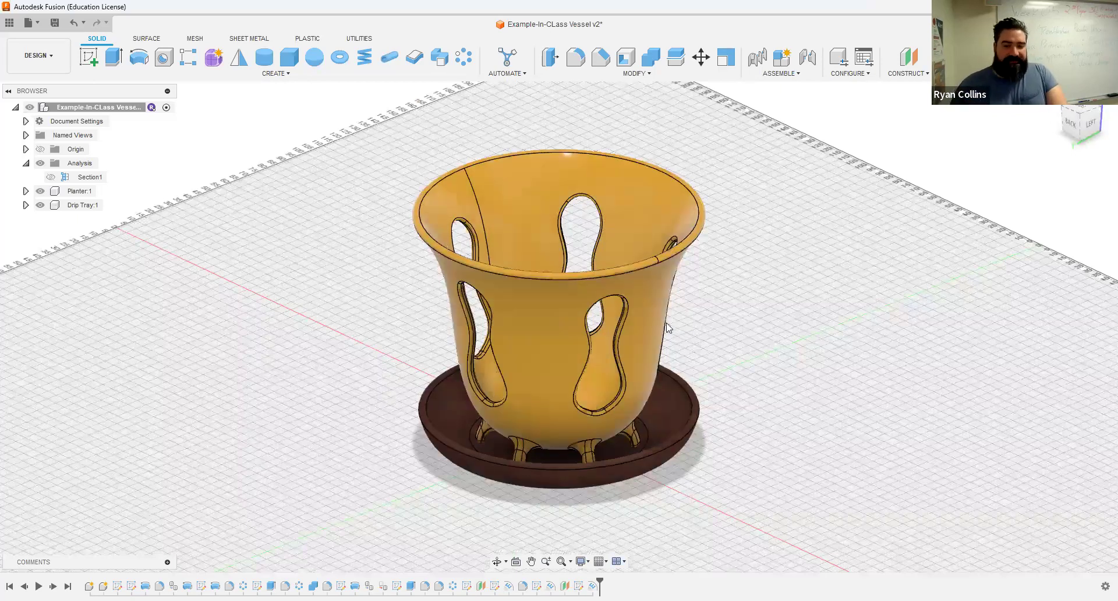
Step: Hide the drip tray to inspect the planter's feet and interior, then show it again
click(40, 205)
shift+middle_drag(720, 413, 731, 390)
shift+middle_drag(120, 233, 87, 212)
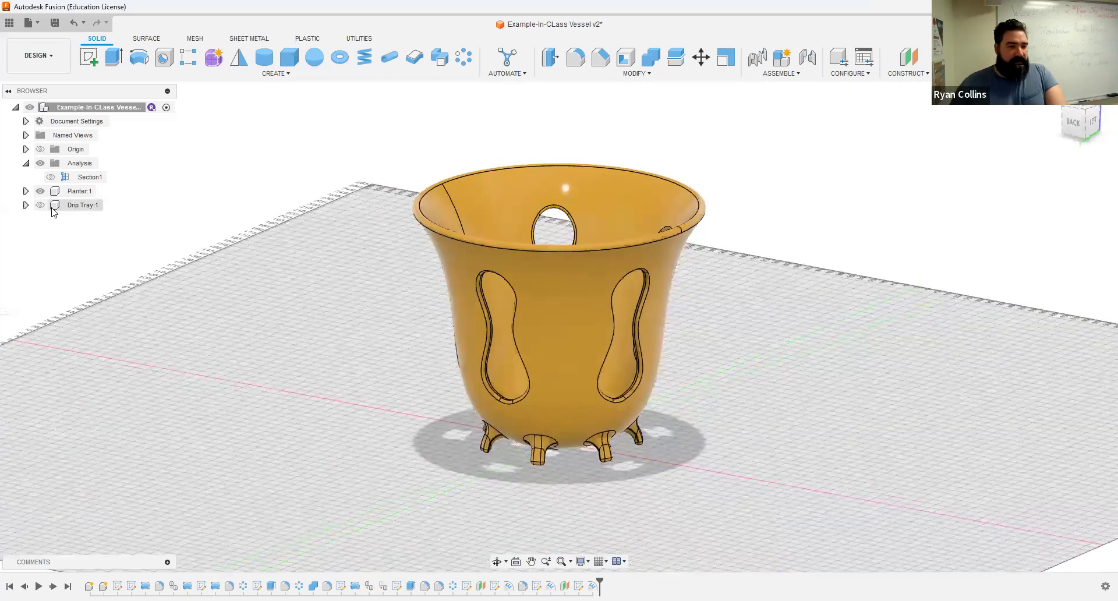
click(40, 205)
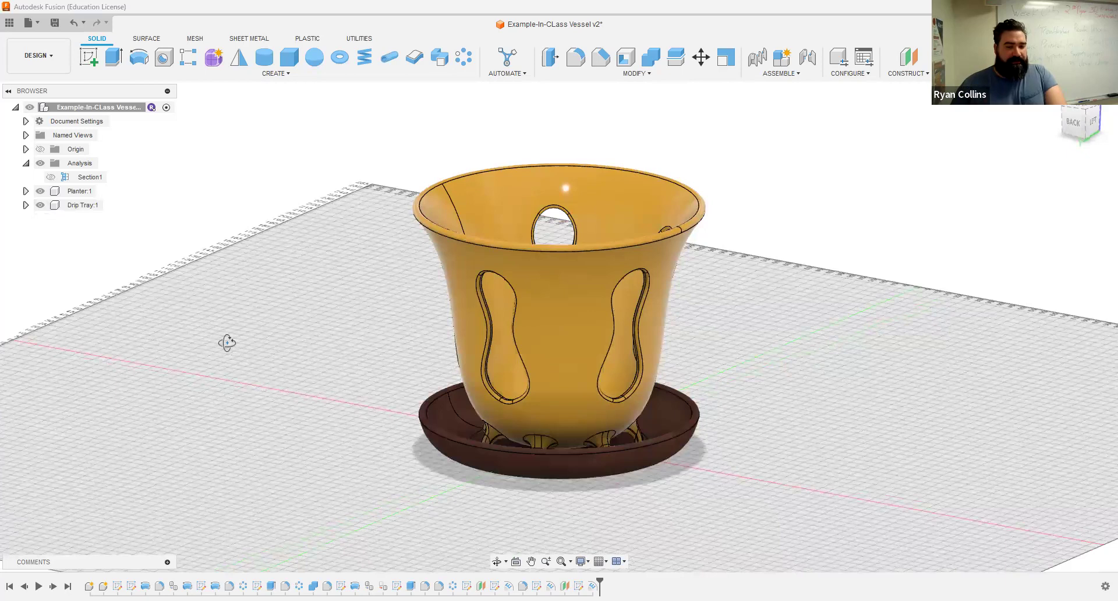
Step: Return to the home view and select the Planter:1 body
shift+middle_drag(387, 332, 646, 408)
scroll(553, 449, up, 5)
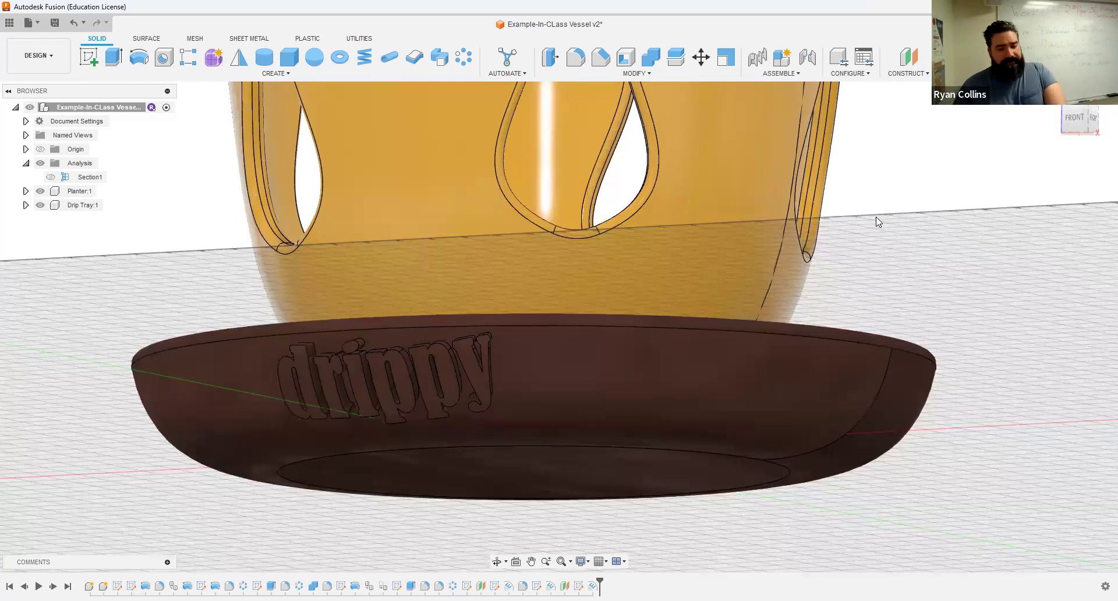
click(1045, 112)
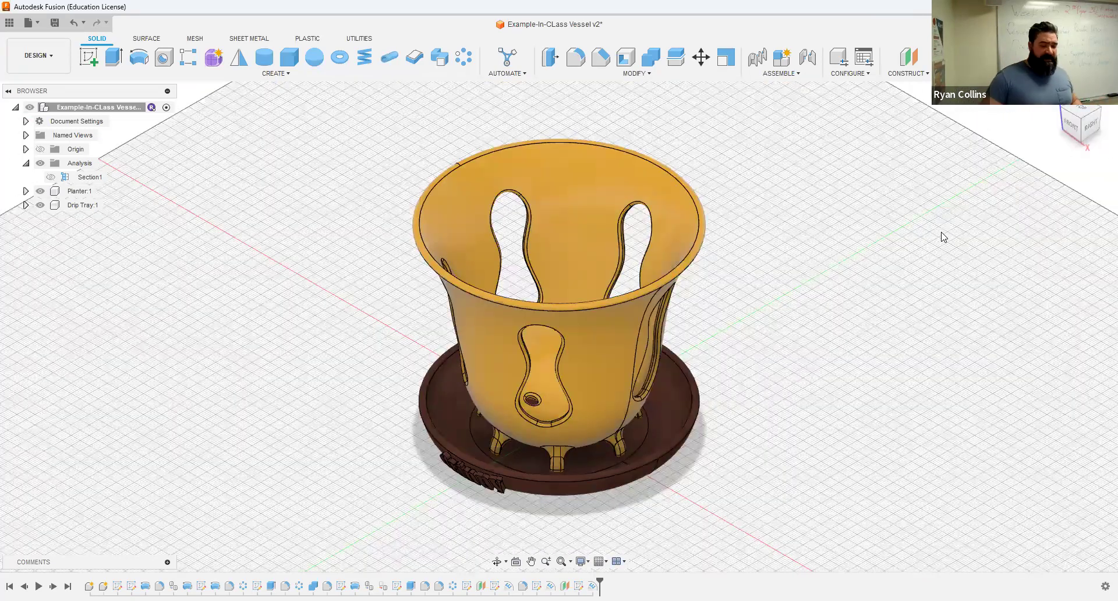
mouse_move(822, 307)
shift+middle_down()
mouse_move(827, 297)
mouse_move(819, 342)
mouse_move(839, 234)
mouse_move(830, 301)
shift+middle_up()
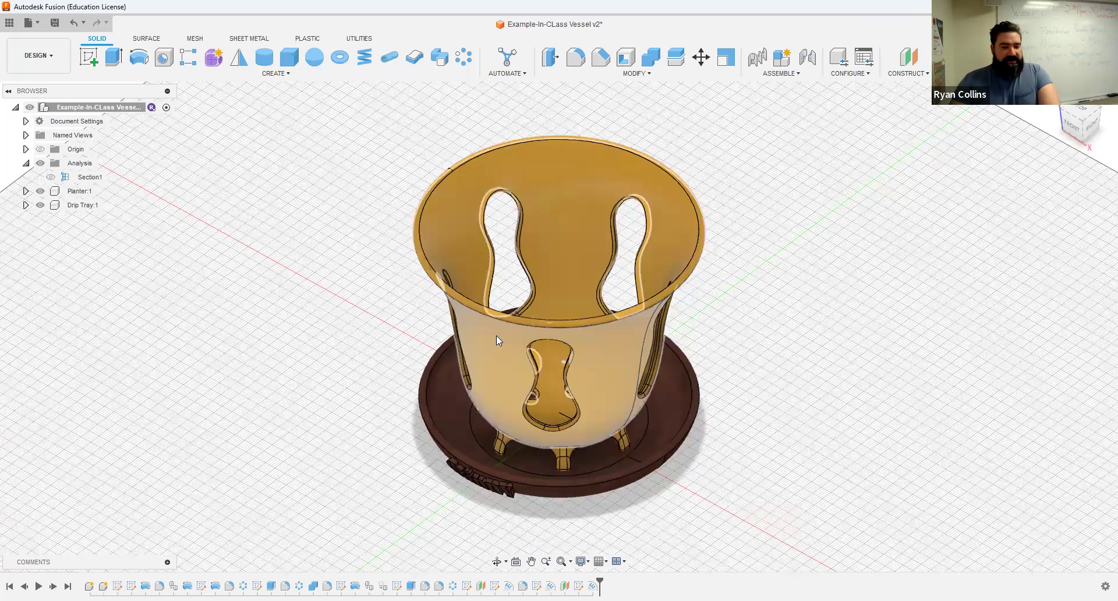
click(502, 337)
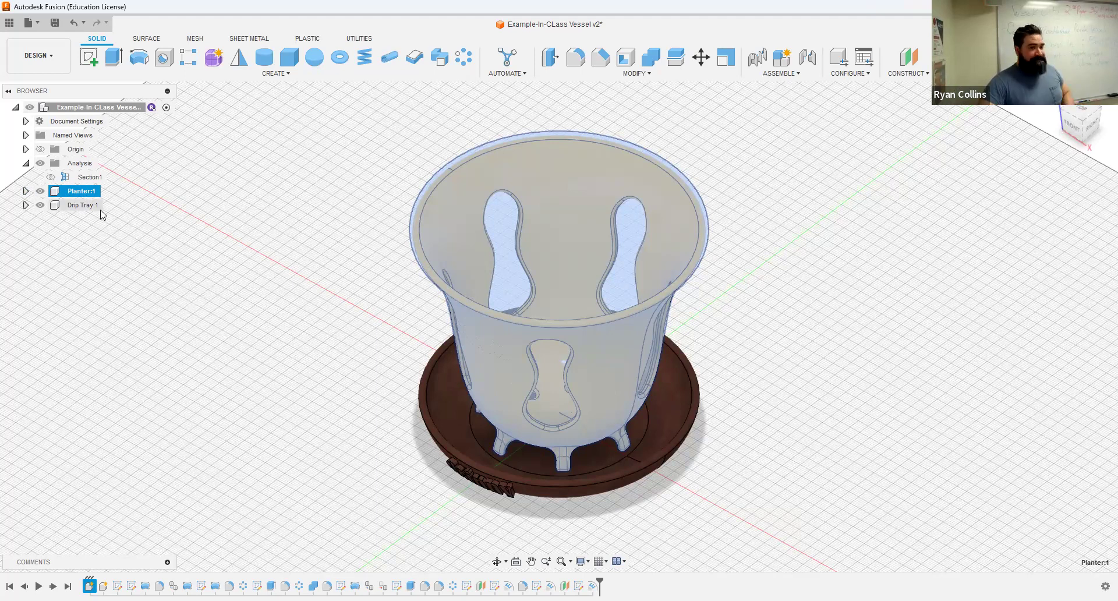
Step: Dismiss the version save prompt and start 3D Print preparation for the planter
click(56, 23)
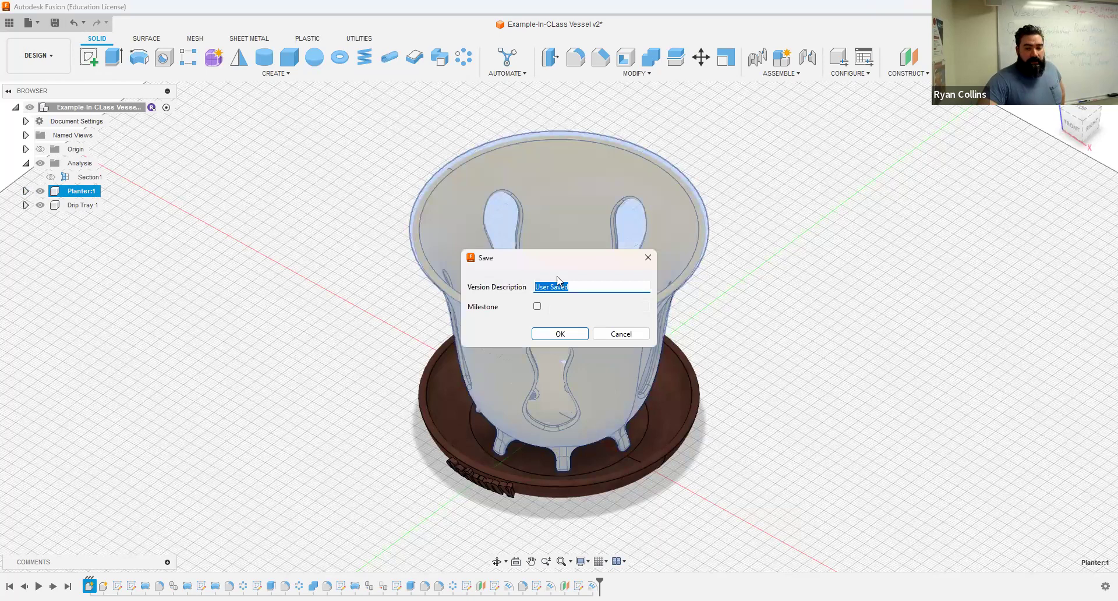
click(619, 332)
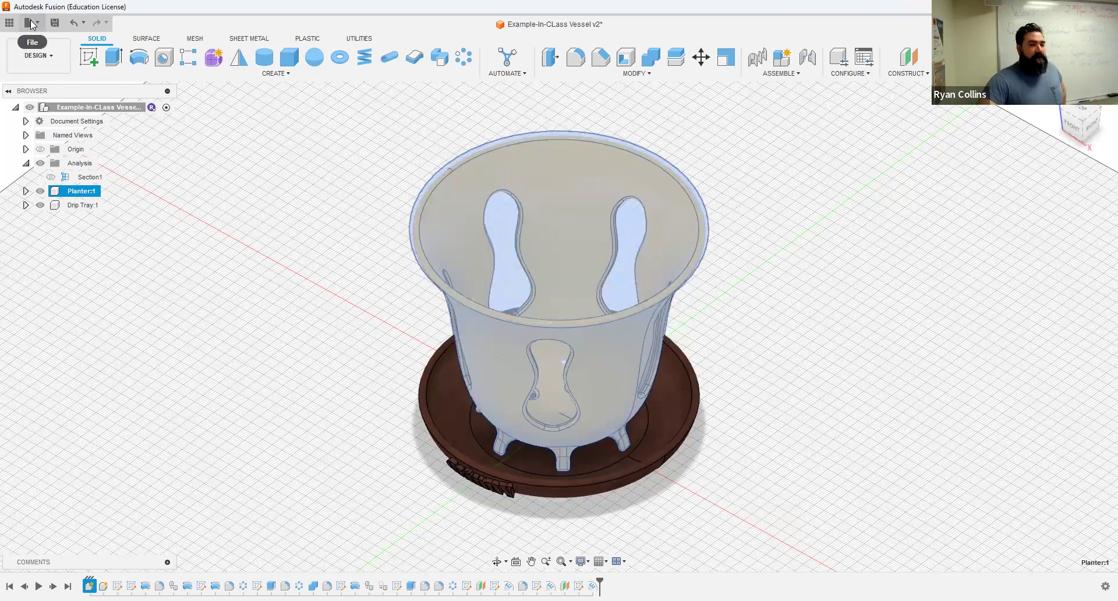
click(31, 23)
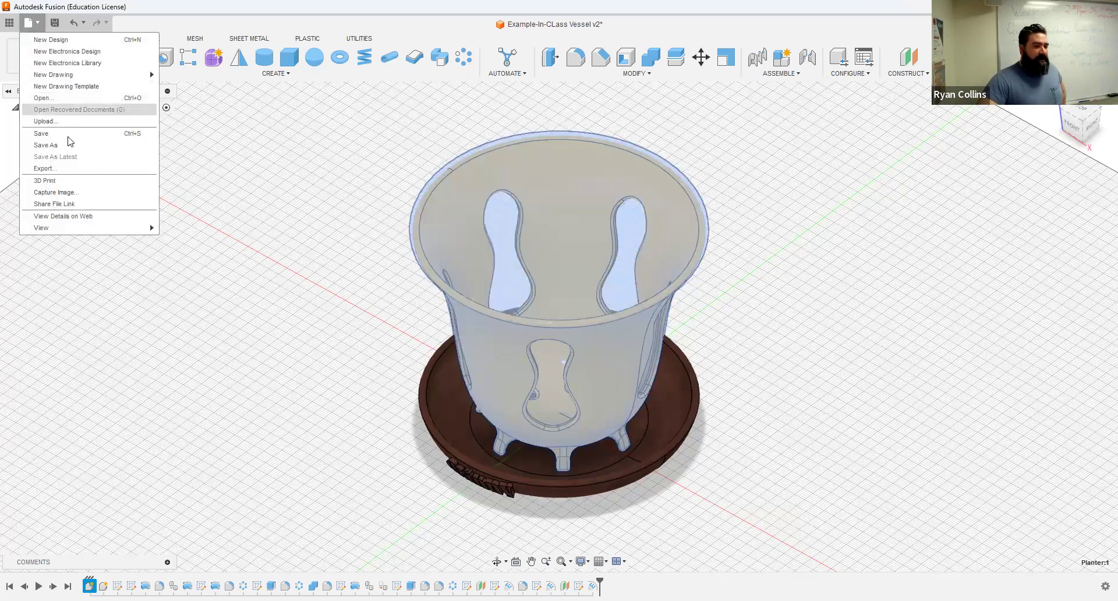
click(57, 182)
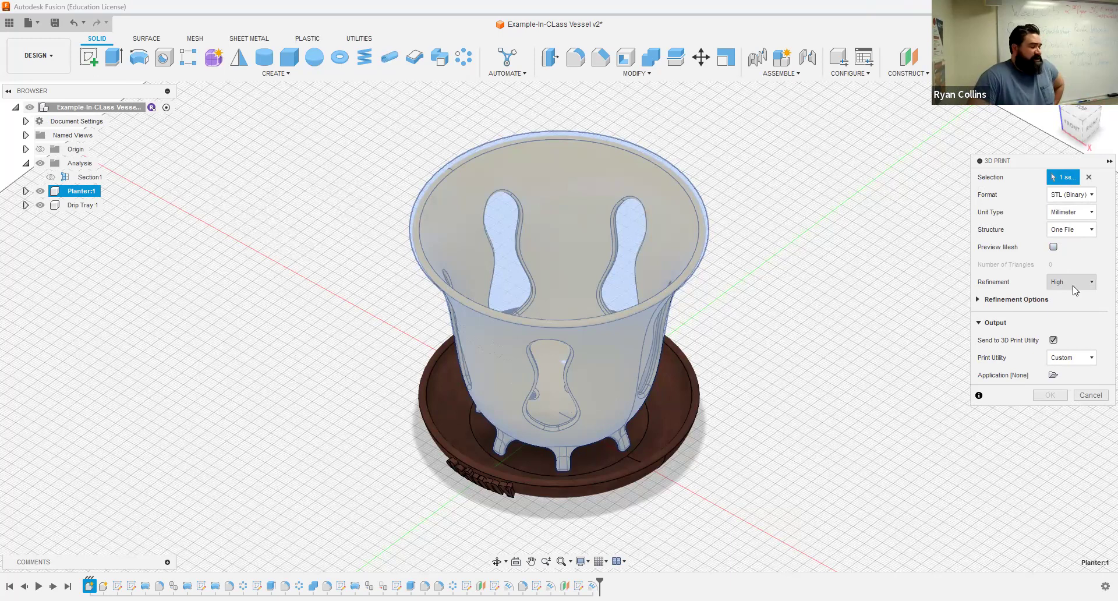
Step: Export the planter as an STL file named 'Planter' to Downloads, without the print utility
click(1054, 341)
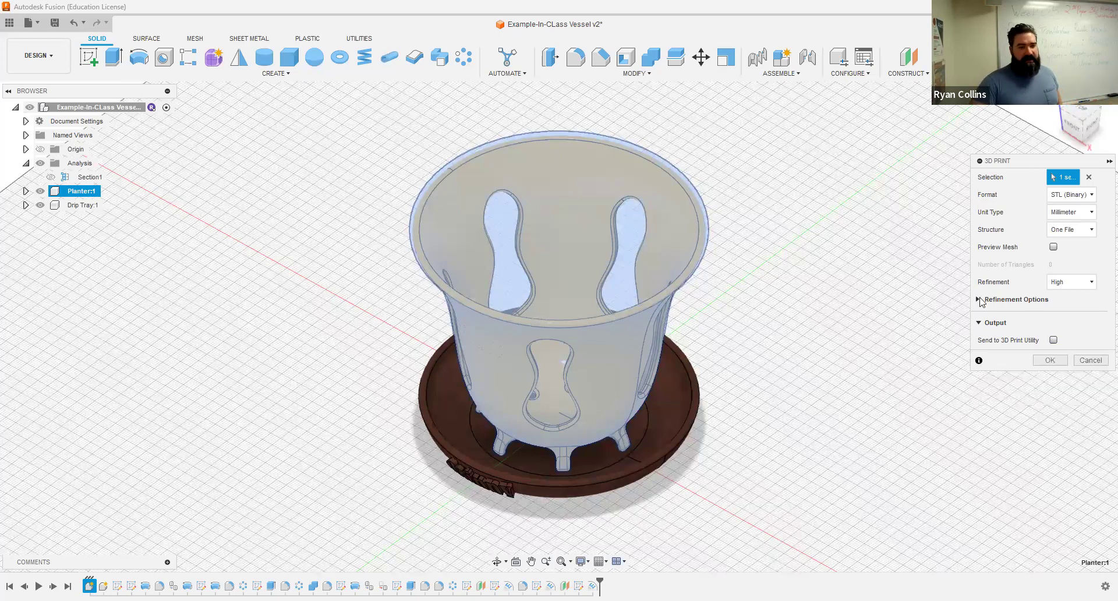
click(1050, 360)
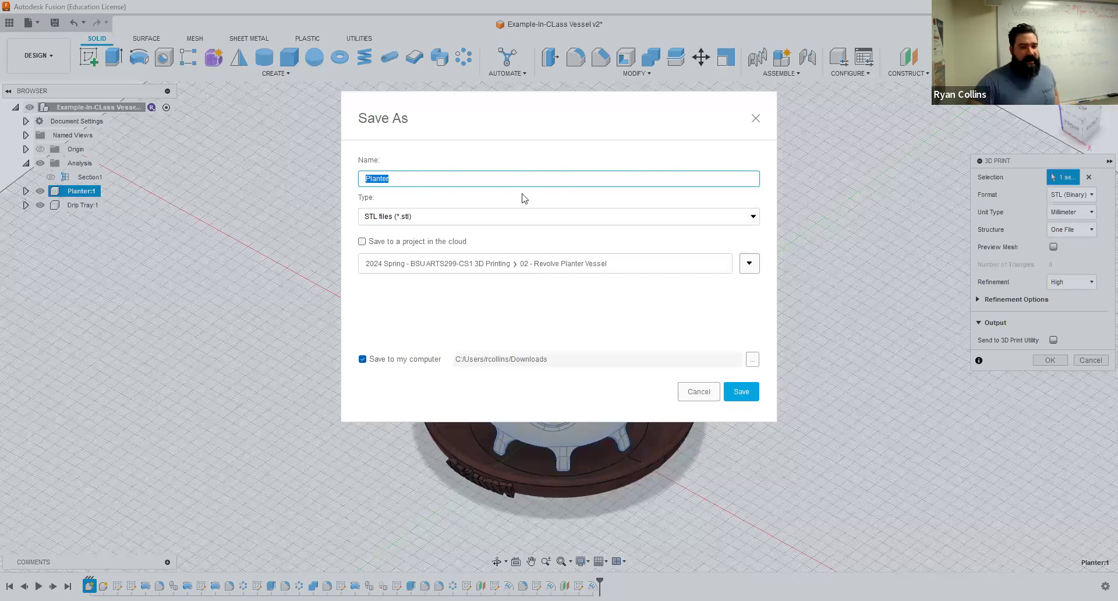
click(743, 393)
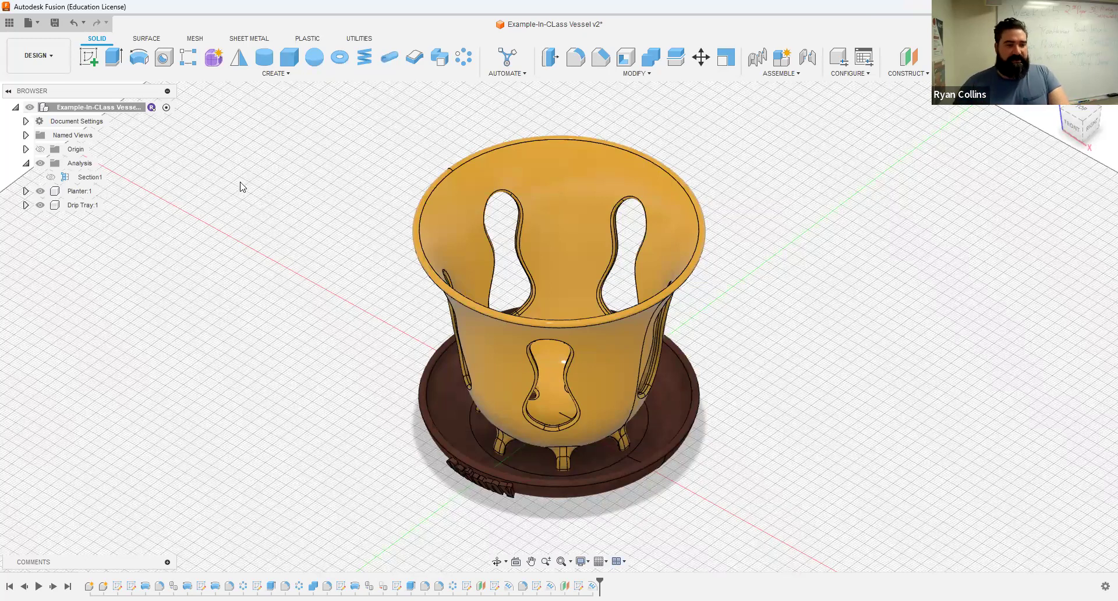
Step: Select the drip tray and export it as 'Drip Tray' STL, overwriting the existing file
click(442, 415)
click(28, 23)
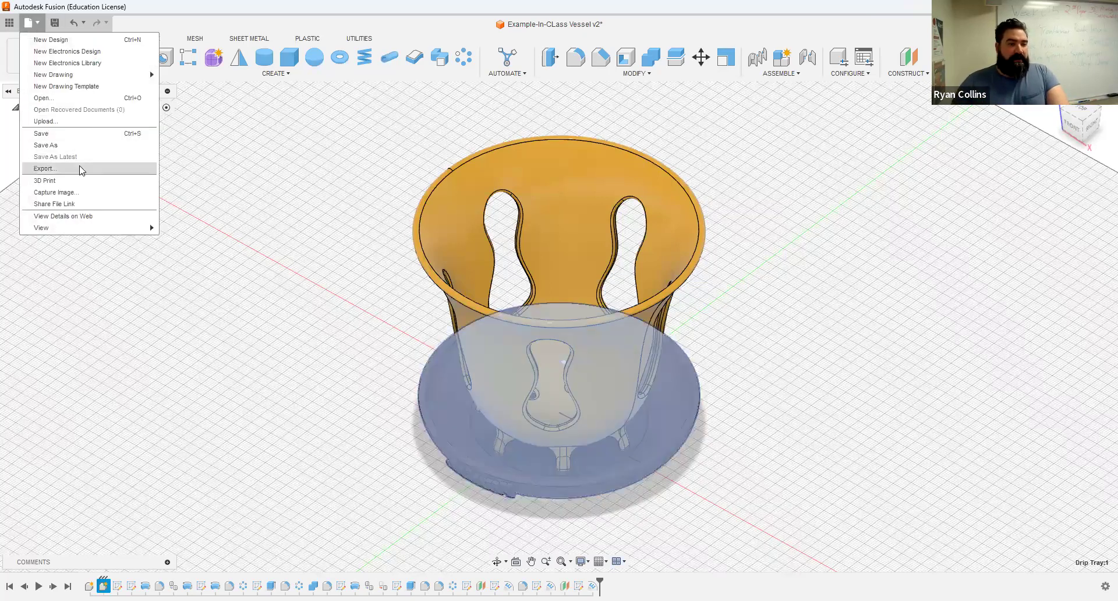
click(65, 181)
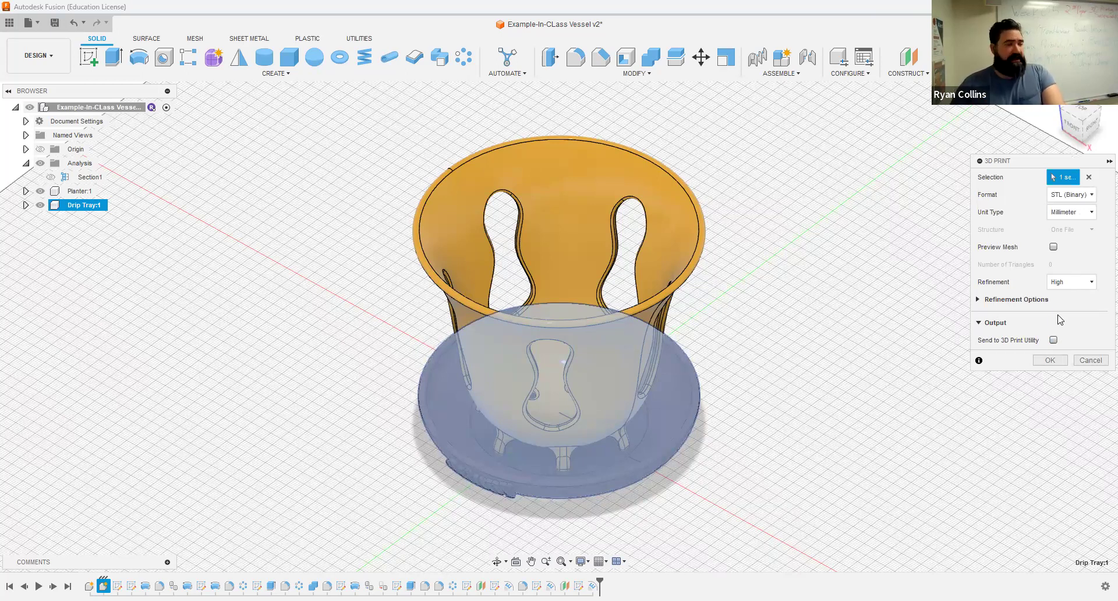
click(1044, 362)
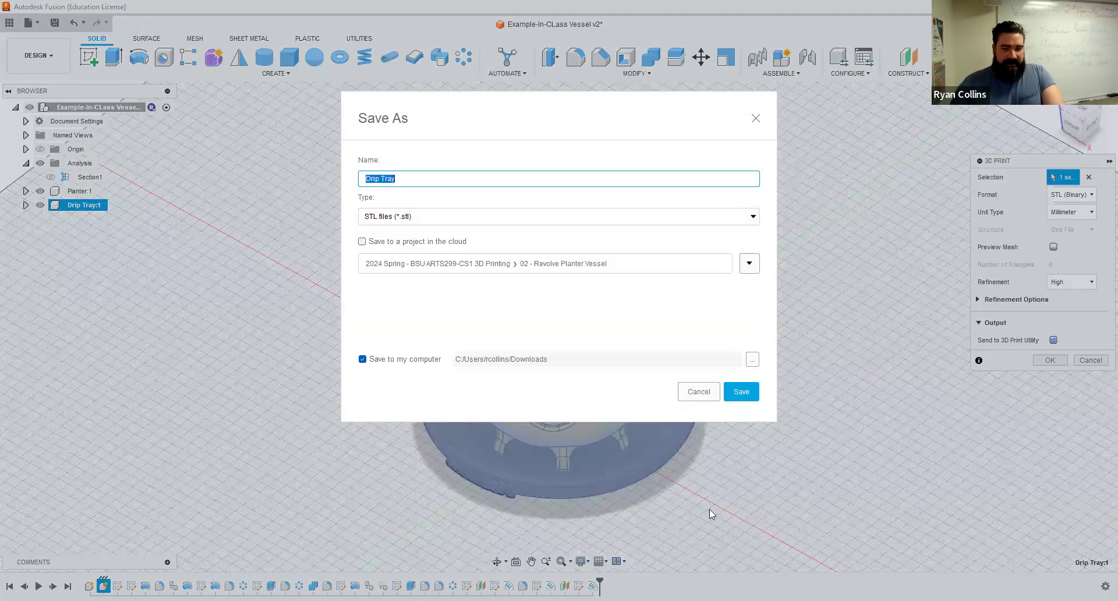
click(741, 393)
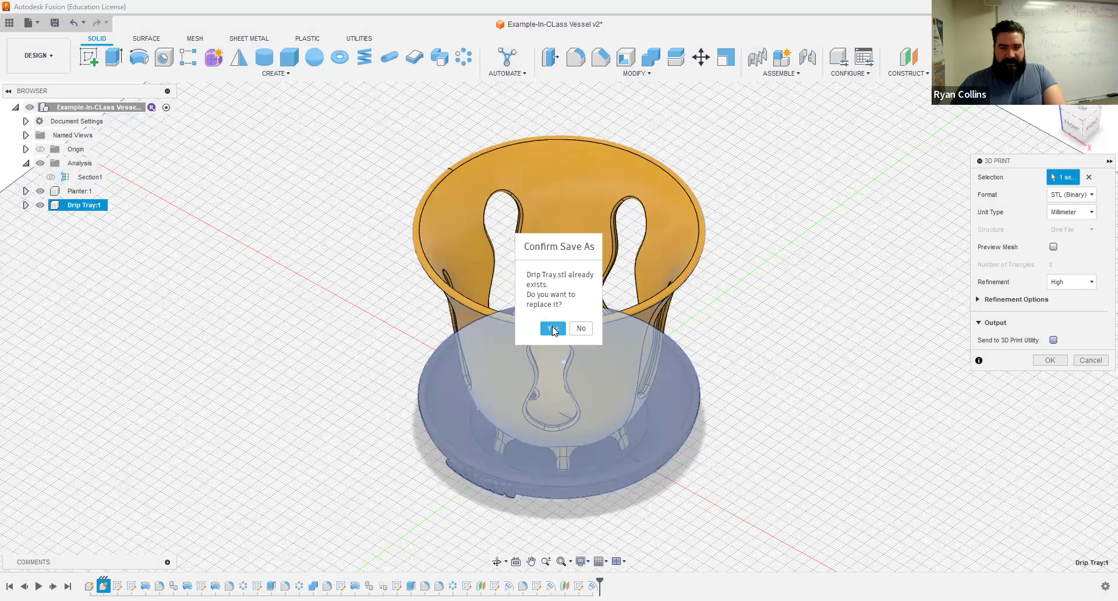
click(553, 329)
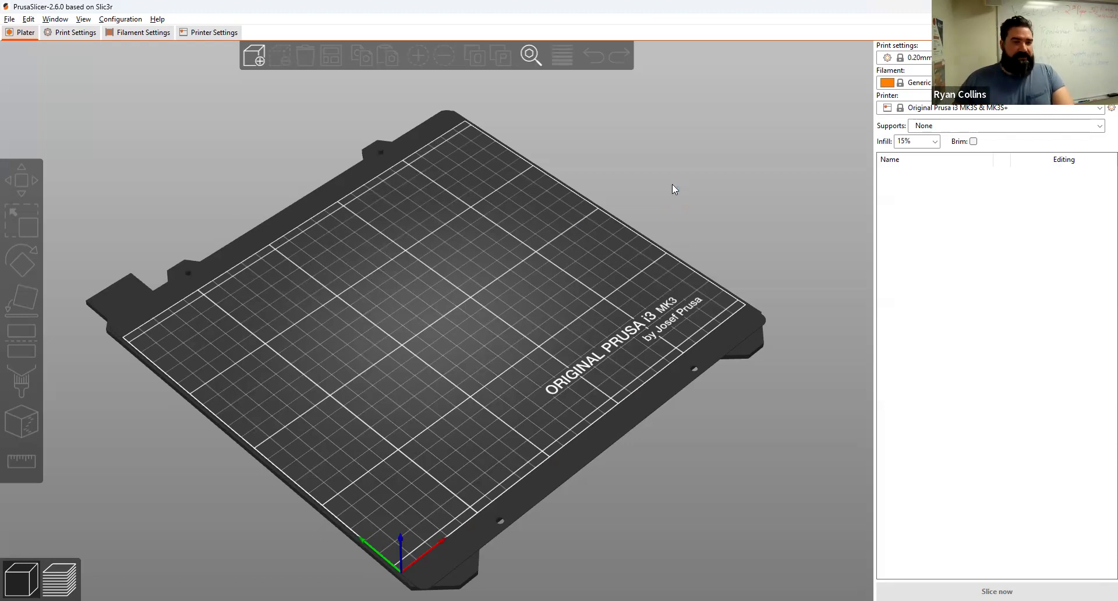
Step: Import Drip tray.stl onto the empty PrusaSlicer build plate
click(9, 19)
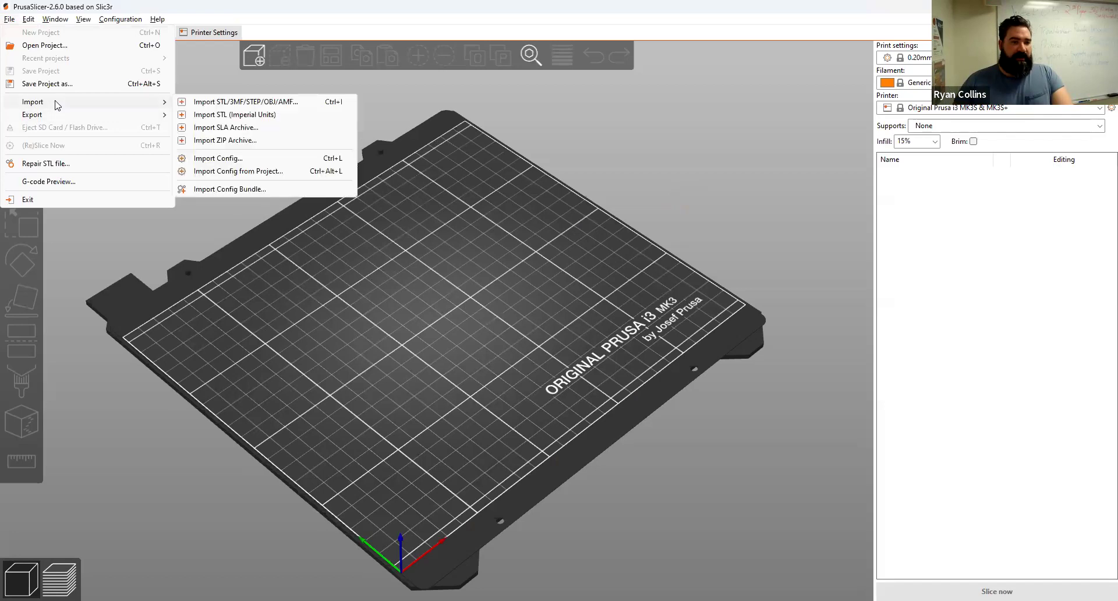
click(531, 355)
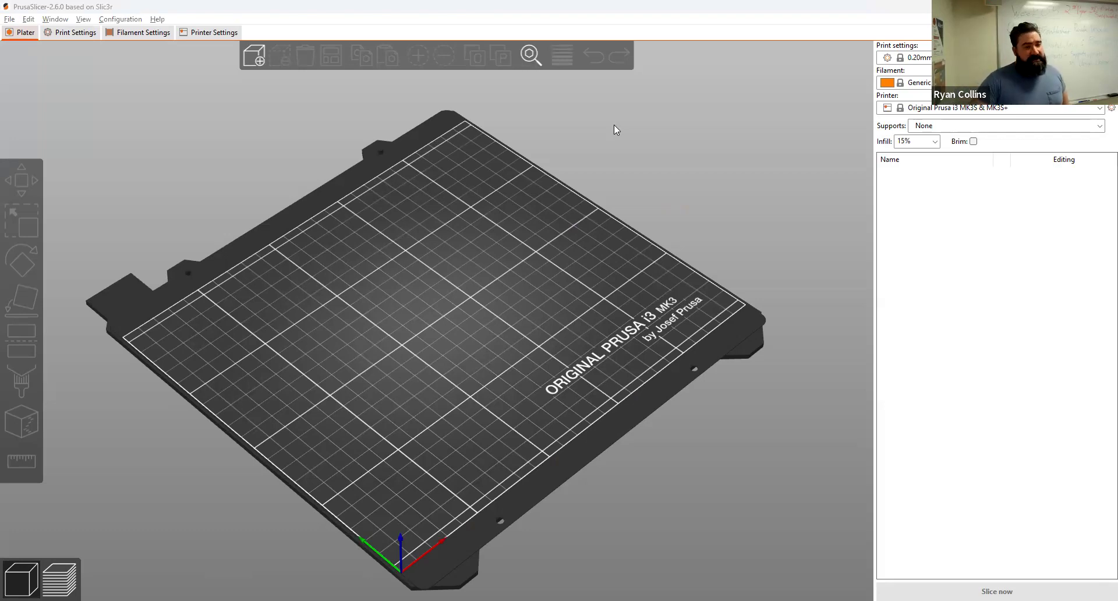
double_click(339, 240)
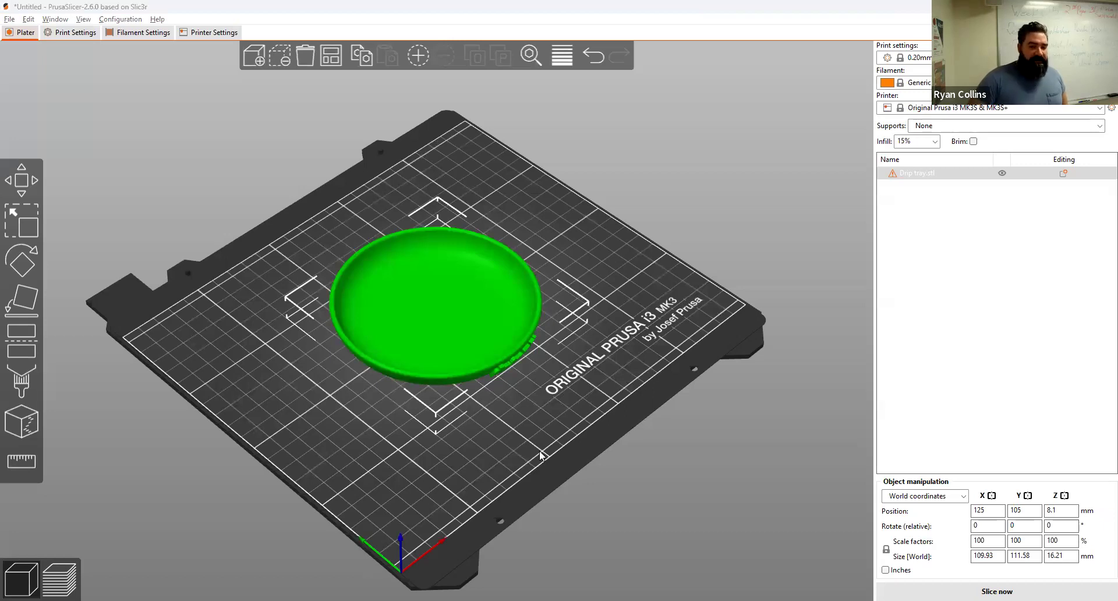
Step: Auto-arrange the planter and drip tray side by side on the bed
drag(689, 338, 641, 333)
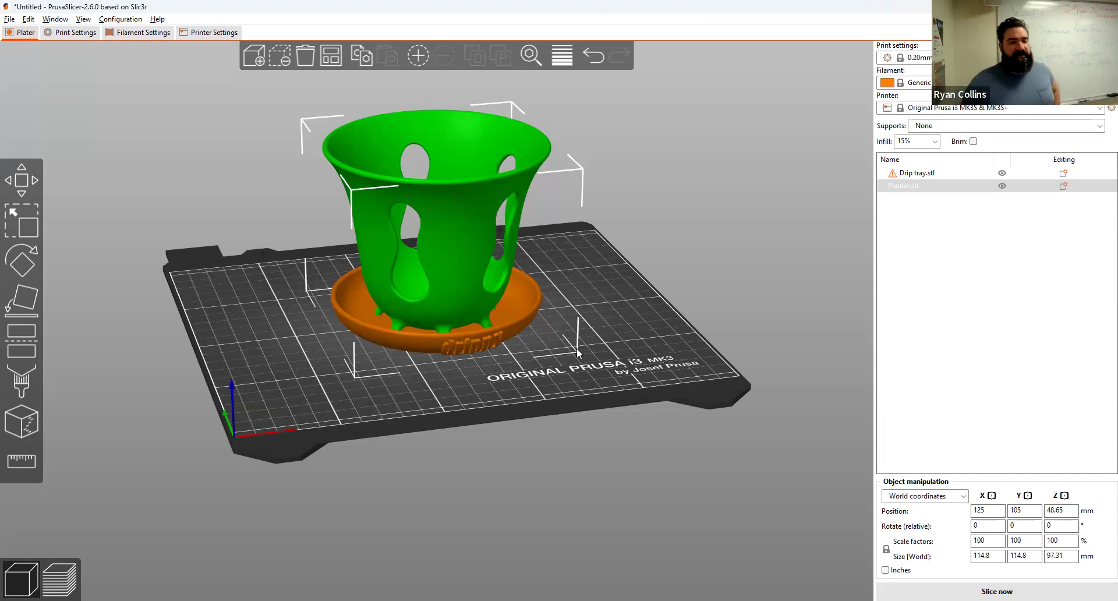
drag(648, 343, 619, 351)
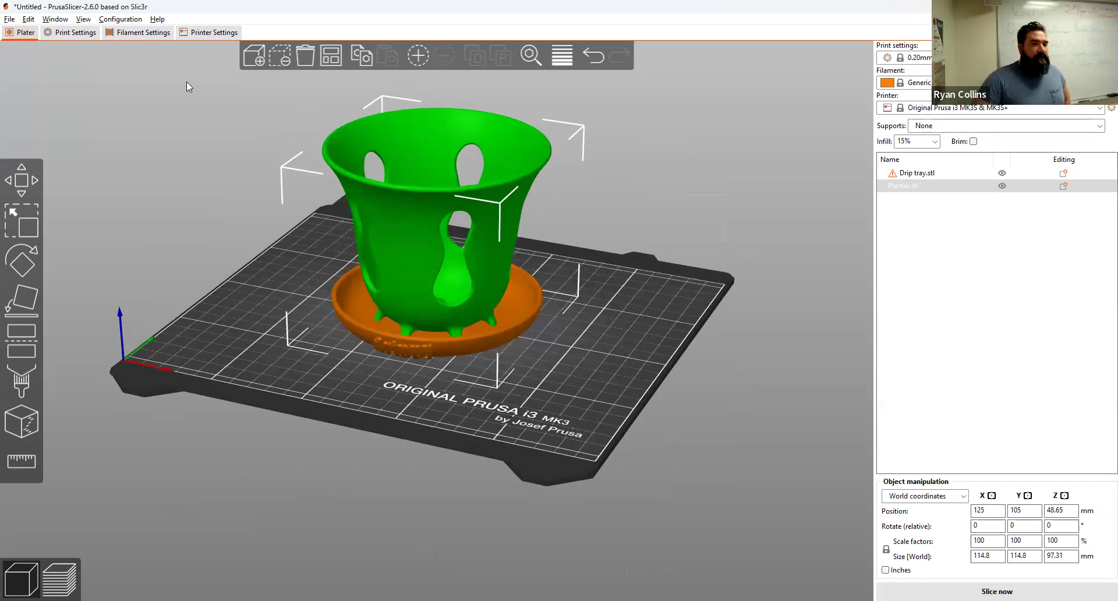
click(333, 56)
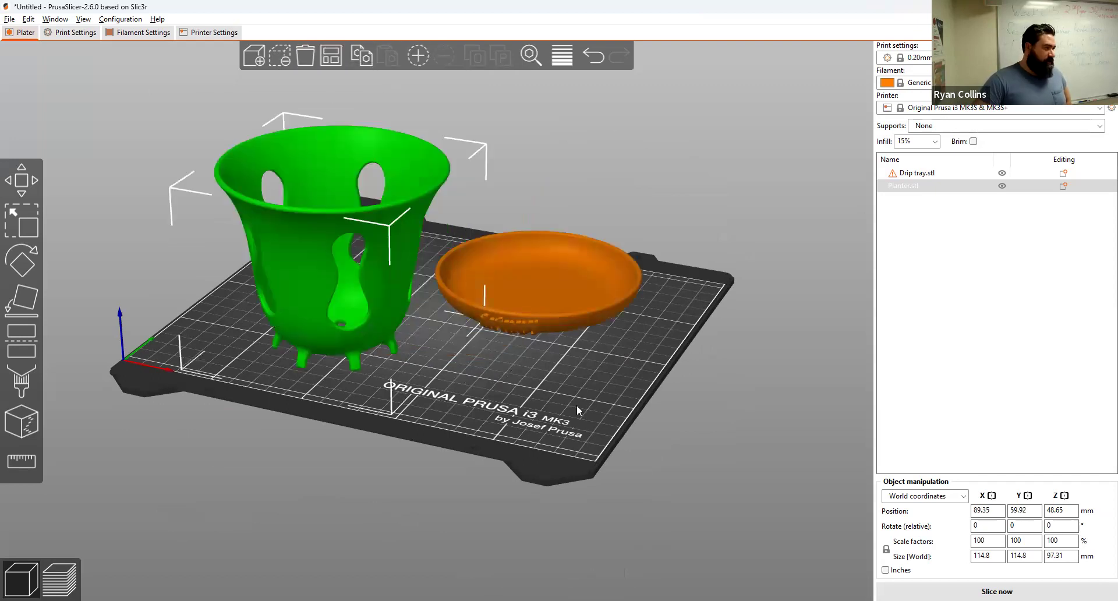
mouse_move(571, 397)
mouse_down()
mouse_move(559, 407)
mouse_move(543, 386)
mouse_move(548, 354)
mouse_move(544, 388)
mouse_move(558, 407)
mouse_up()
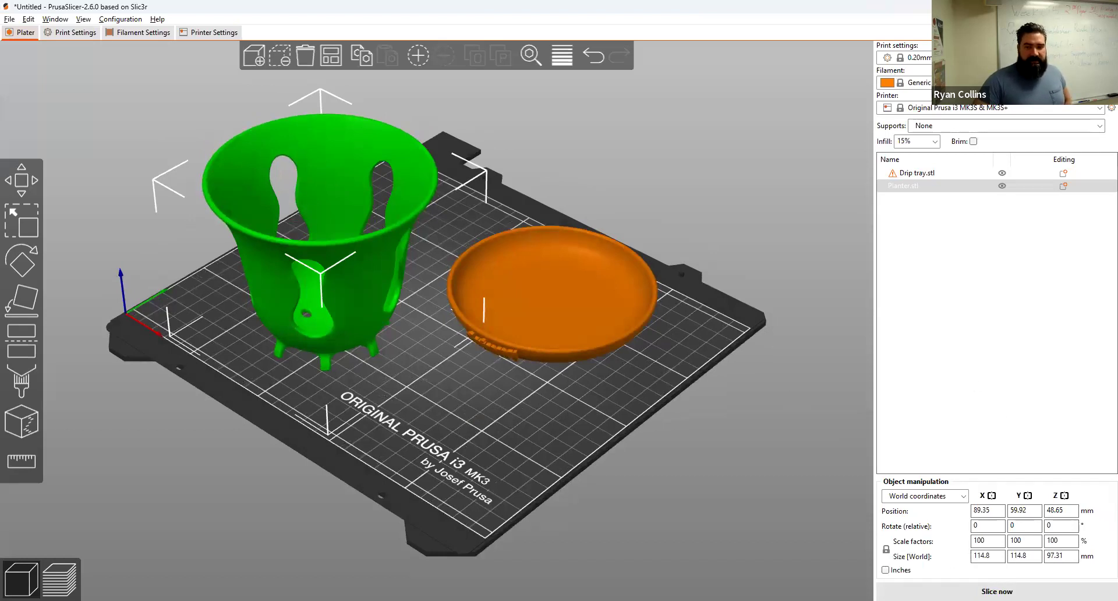
Step: Choose the 0.30mm DRAFT print profile and slice both models
click(915, 57)
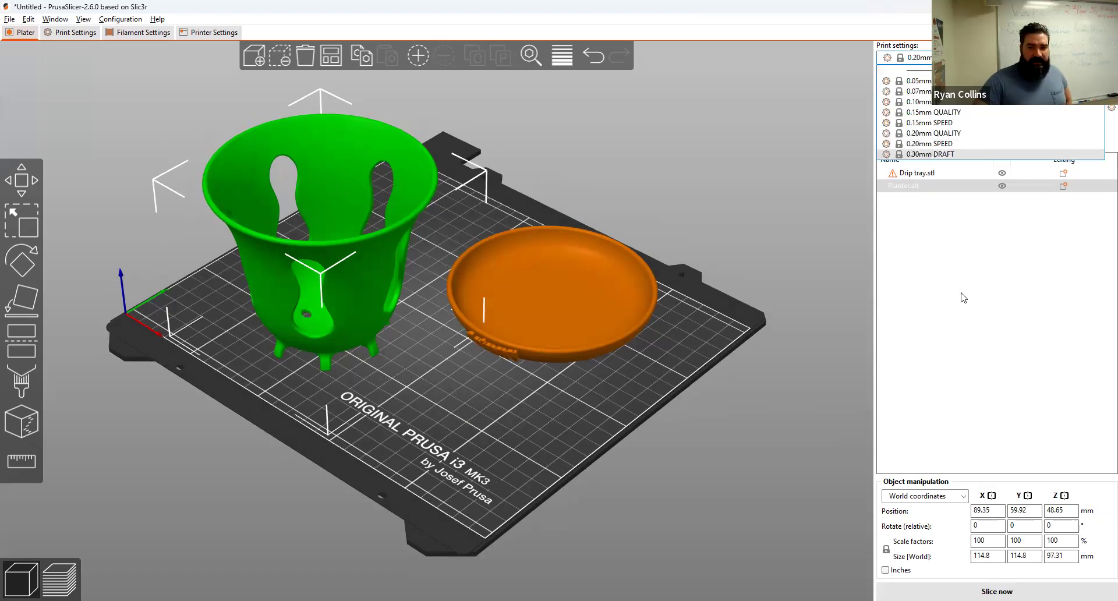
click(931, 154)
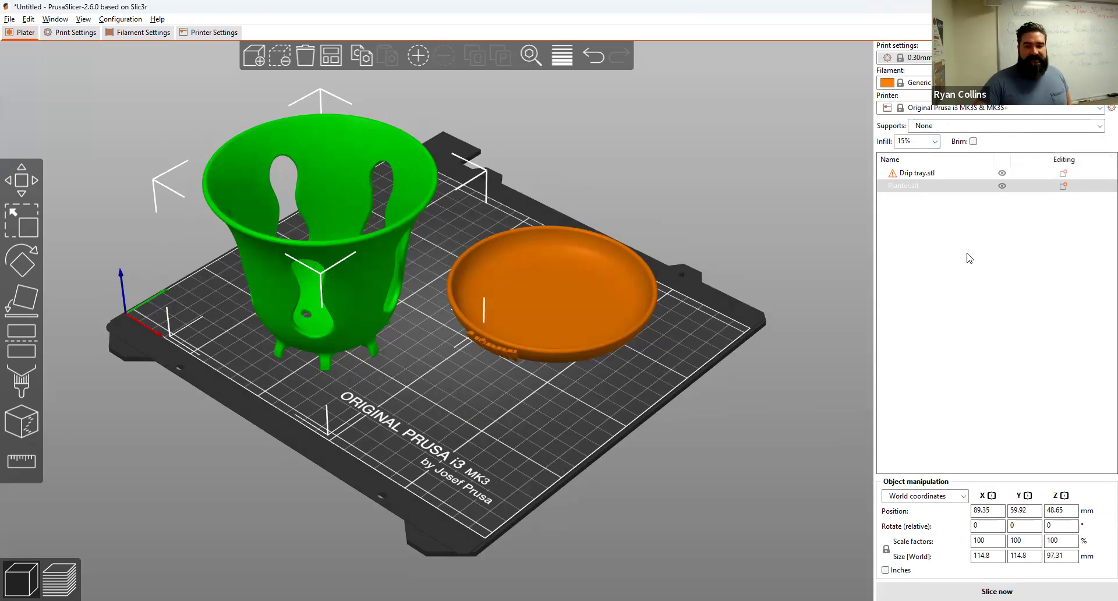
click(990, 589)
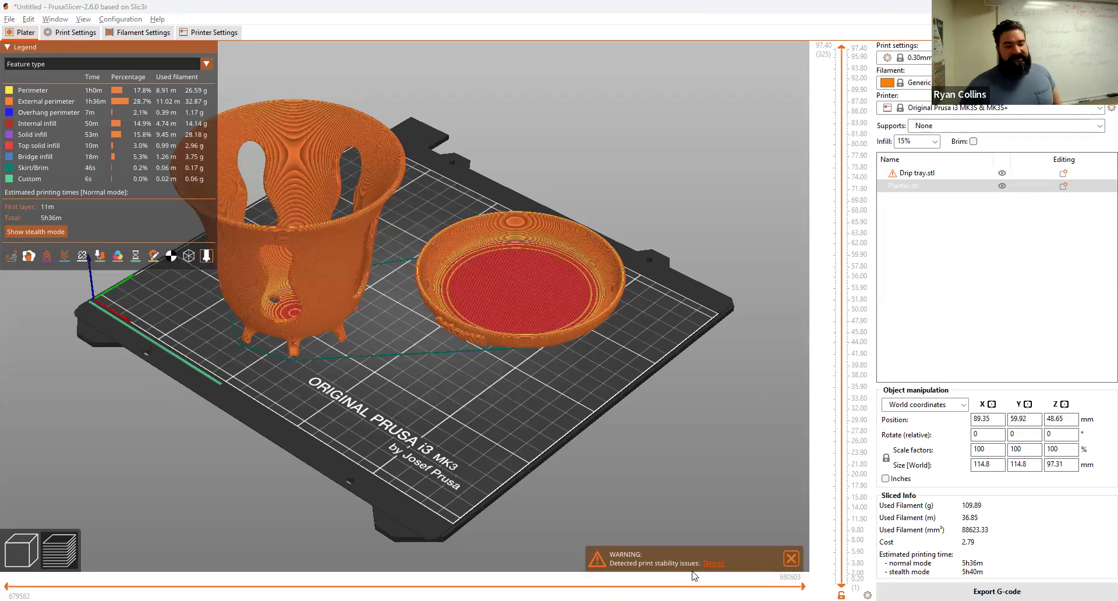
click(718, 564)
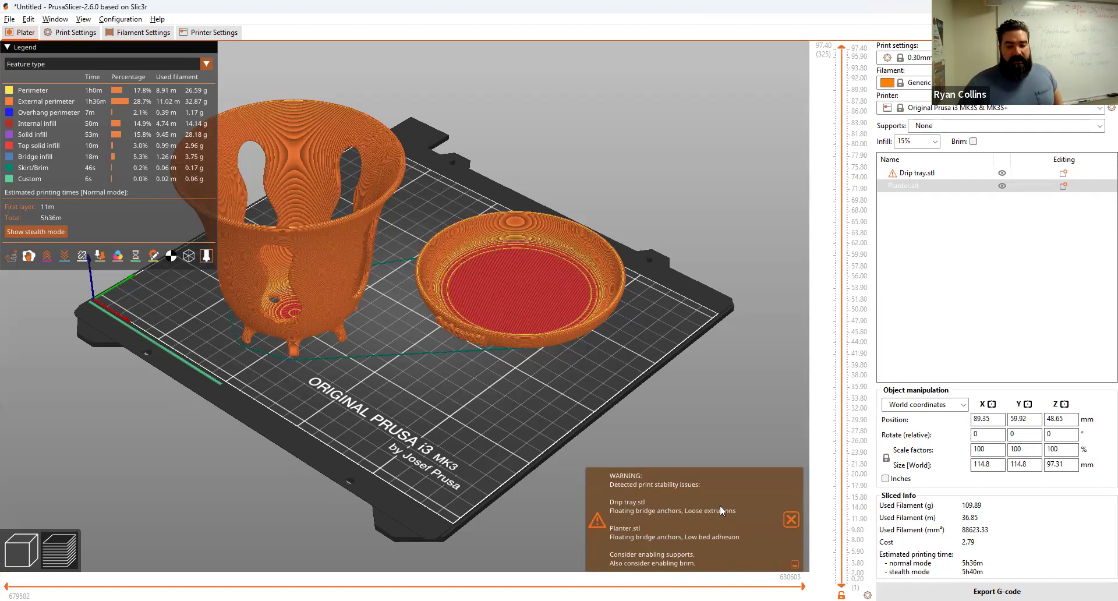
drag(470, 453, 416, 374)
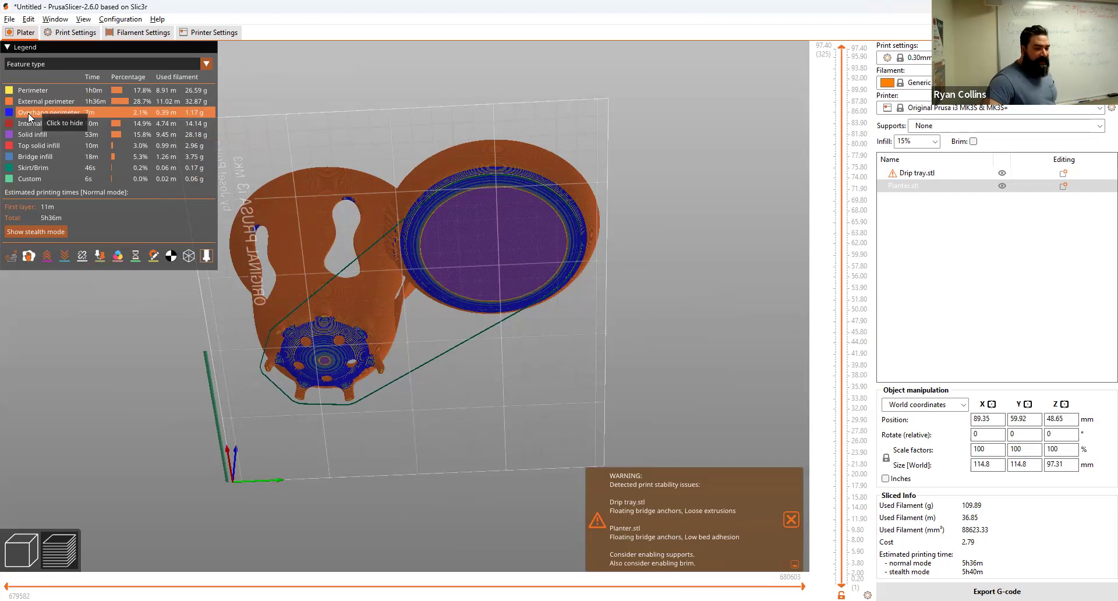
drag(455, 424, 554, 468)
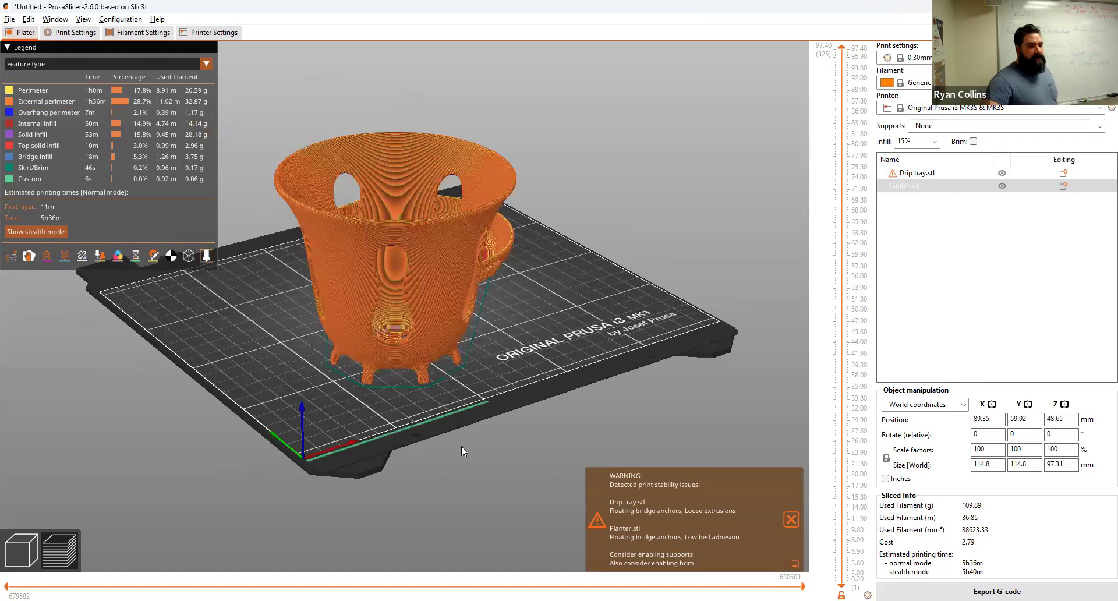
scroll(407, 420, down, 3)
scroll(411, 417, up, 10)
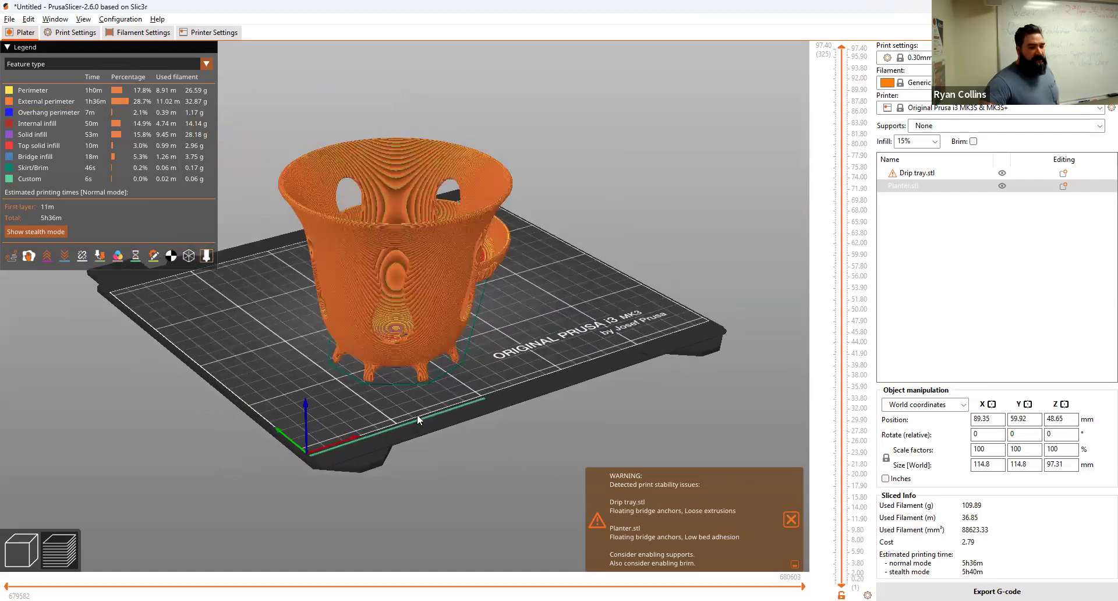
drag(509, 450, 406, 216)
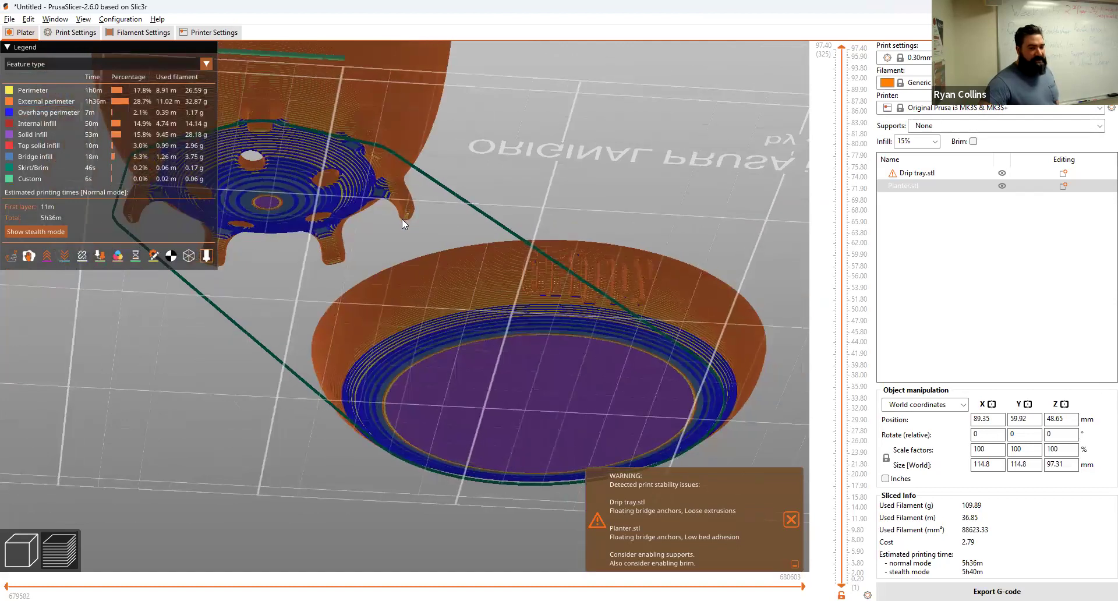
drag(473, 156, 330, 291)
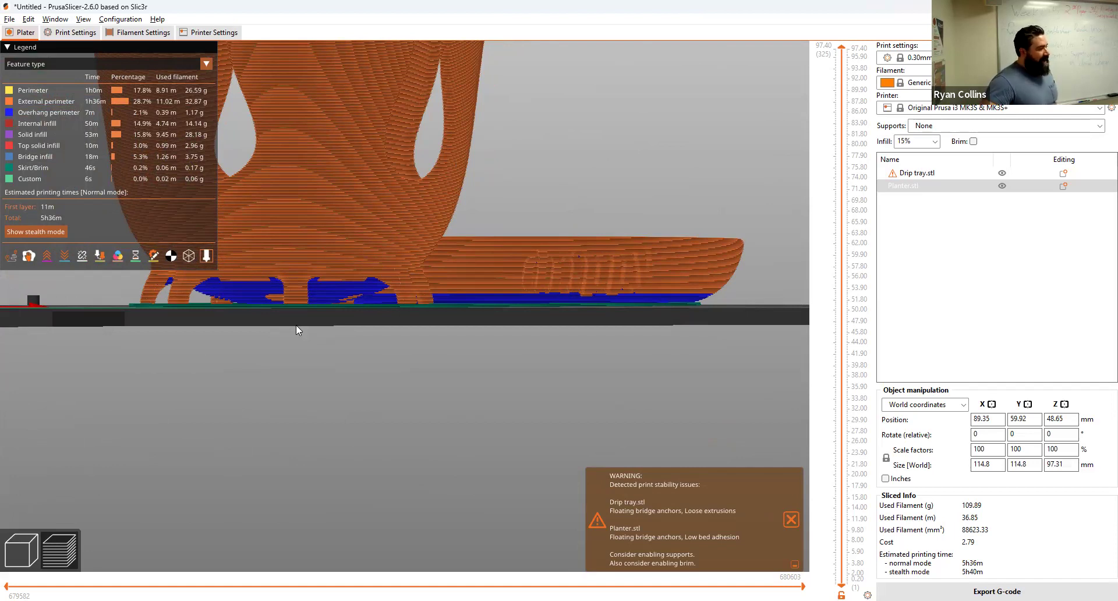
drag(530, 308, 550, 414)
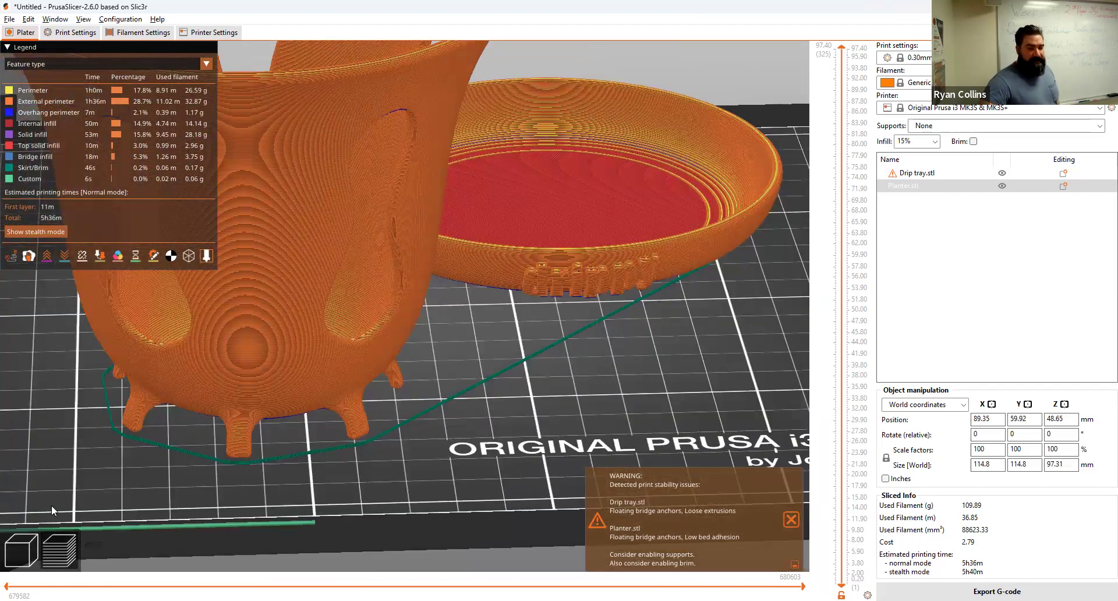
Step: Set supports to 'Support on build plate only' and re-slice both models
click(23, 561)
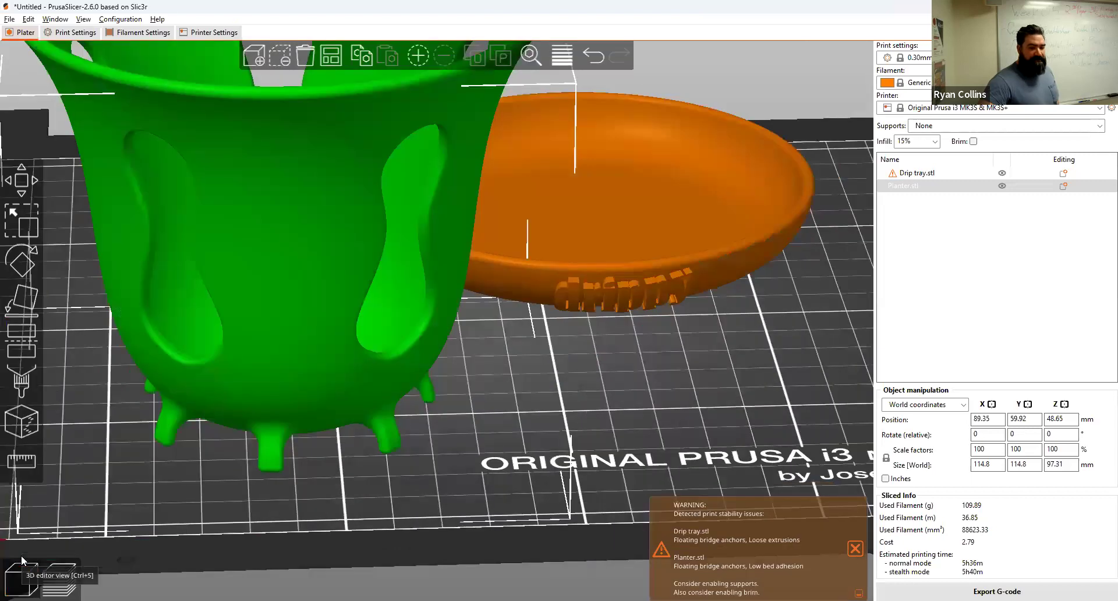
click(675, 405)
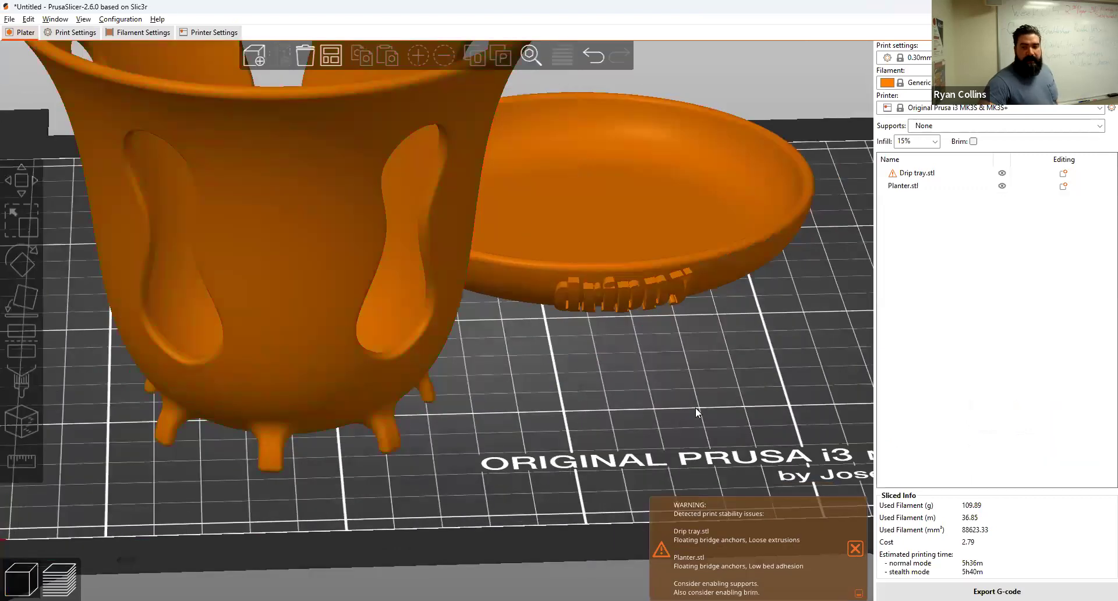
click(1009, 130)
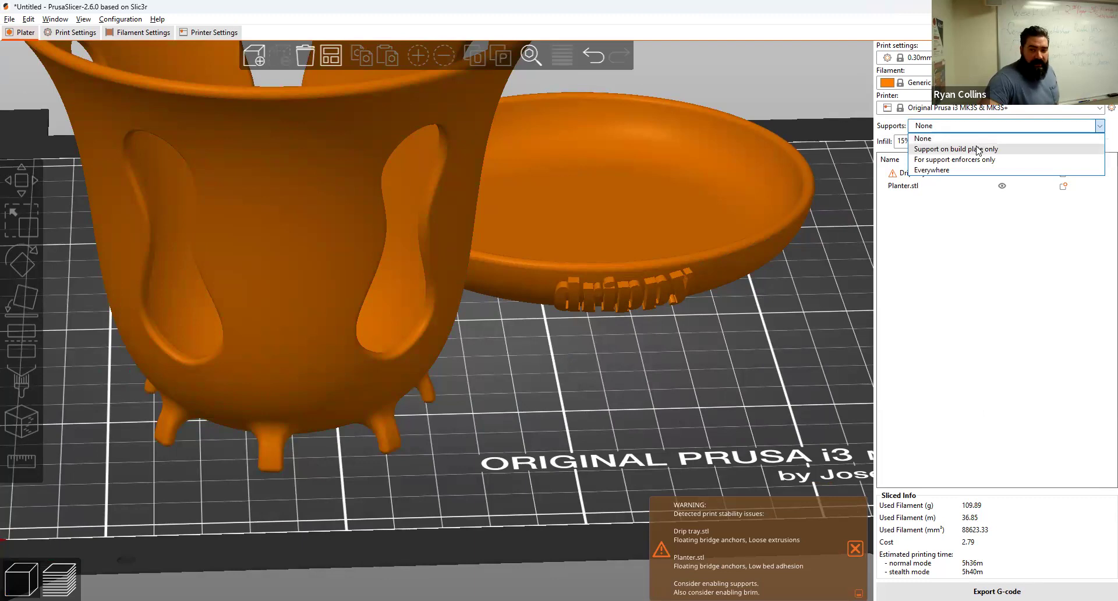
click(921, 152)
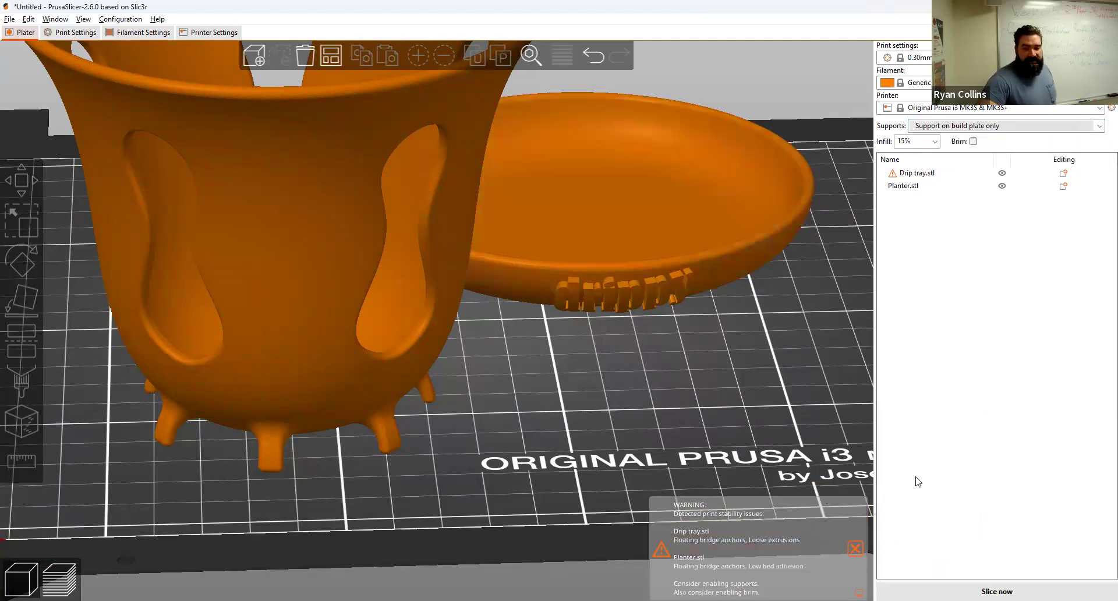
click(997, 591)
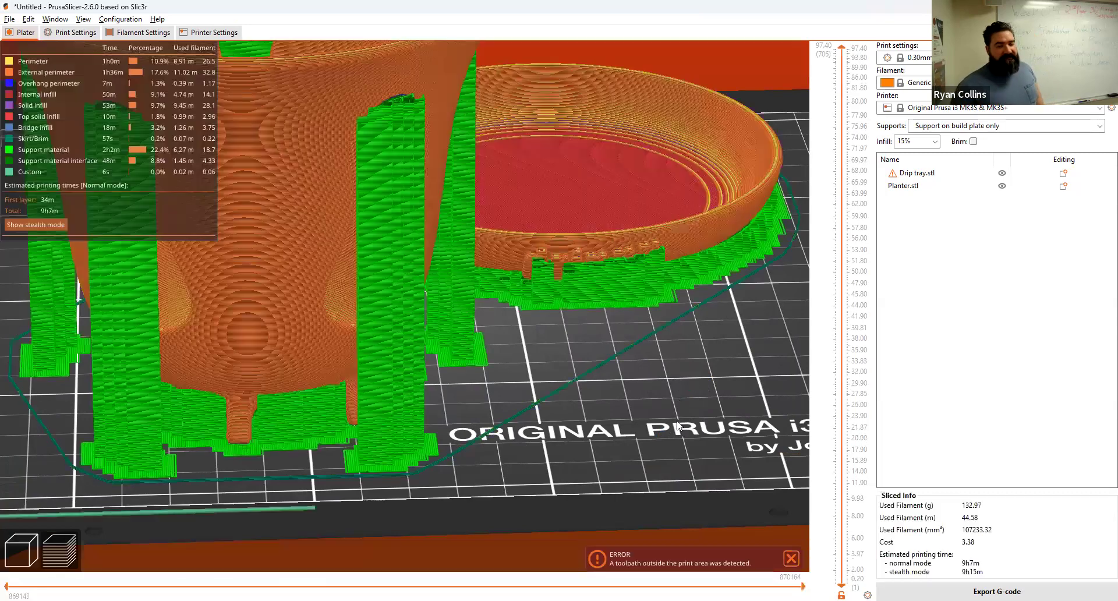
Step: Inspect the generated supports, scrubbing the layer slider to 48.79, 62.00 and 12.80 mm
mouse_move(677, 422)
mouse_down()
mouse_move(643, 440)
mouse_move(667, 456)
mouse_move(686, 450)
mouse_move(677, 438)
mouse_up()
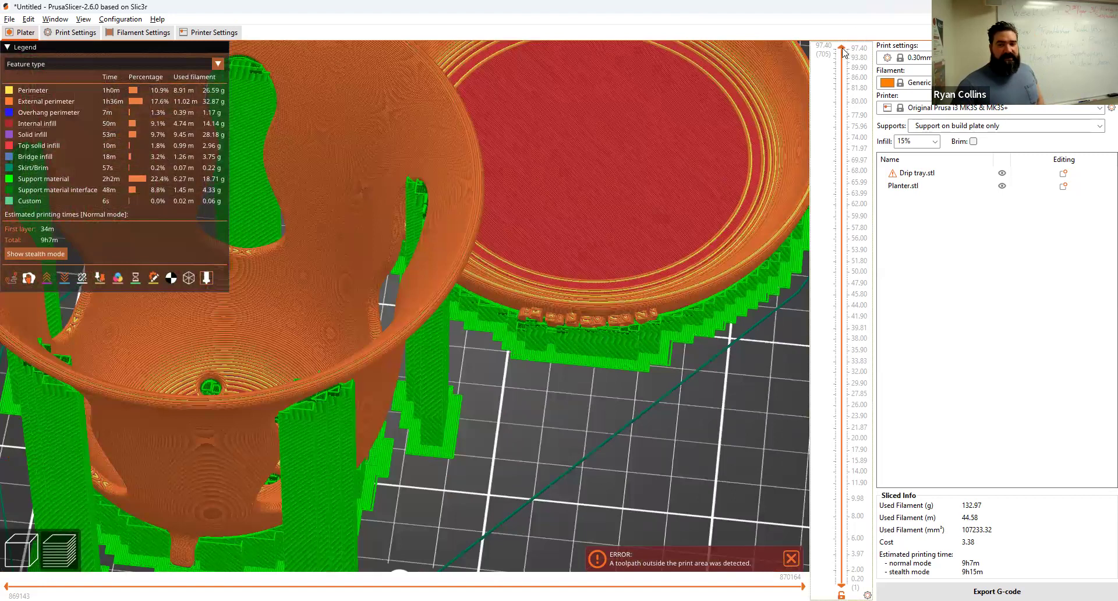
drag(842, 52, 806, 280)
right_drag(543, 484, 644, 467)
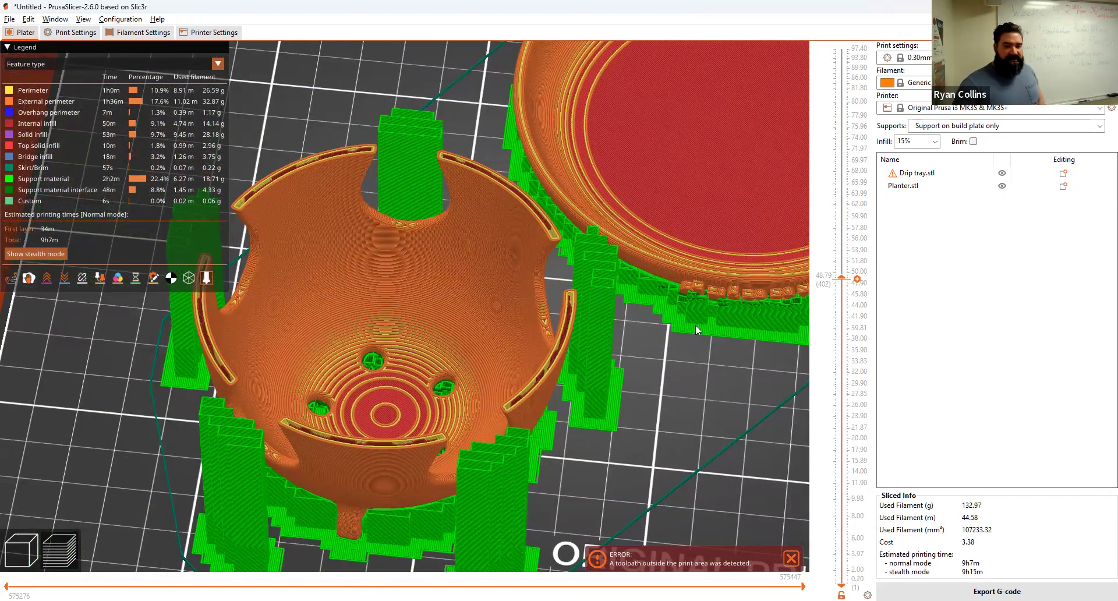
drag(846, 279, 797, 78)
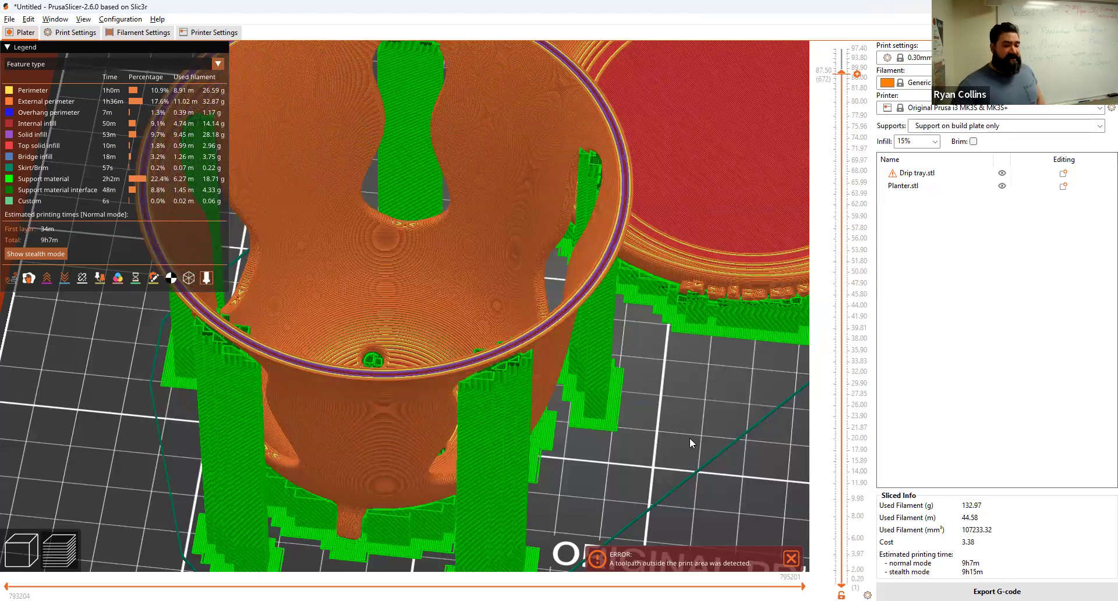
drag(685, 293, 603, 369)
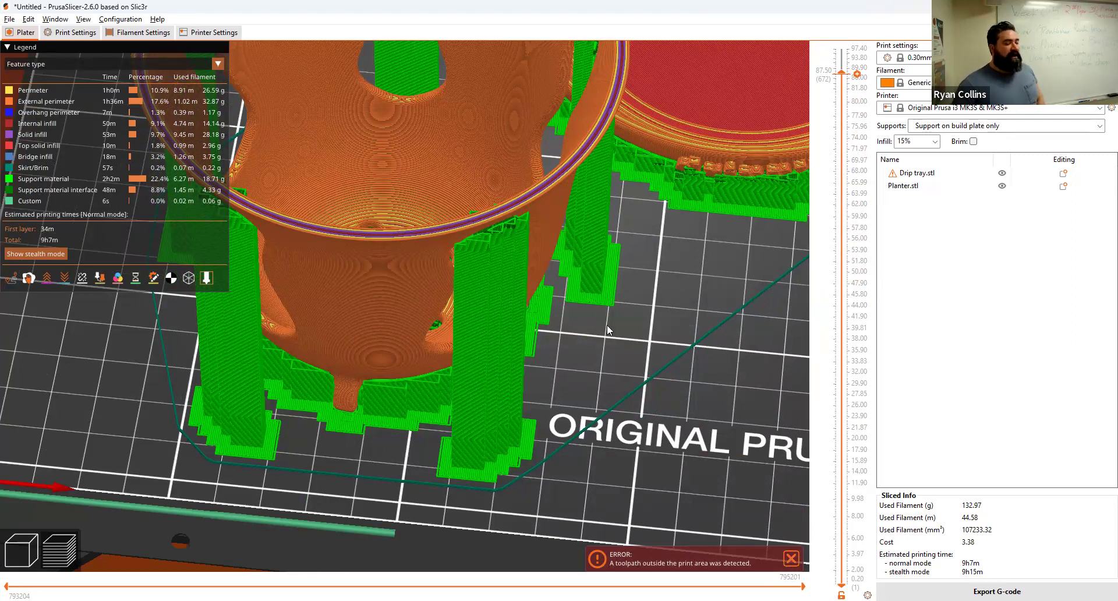
scroll(837, 129, up, 5)
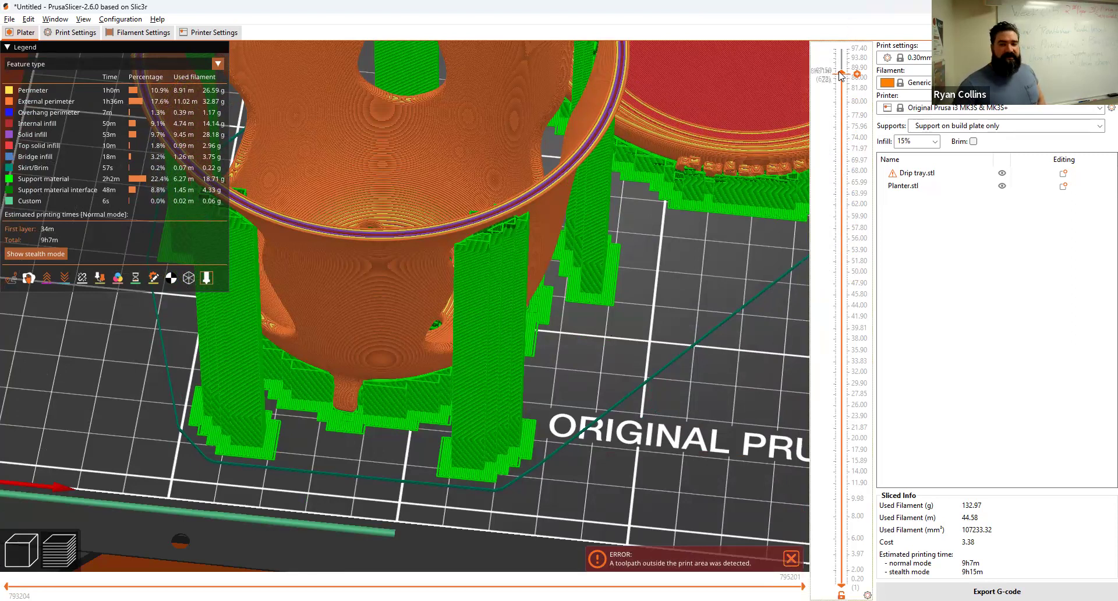
drag(836, 129, 786, 52)
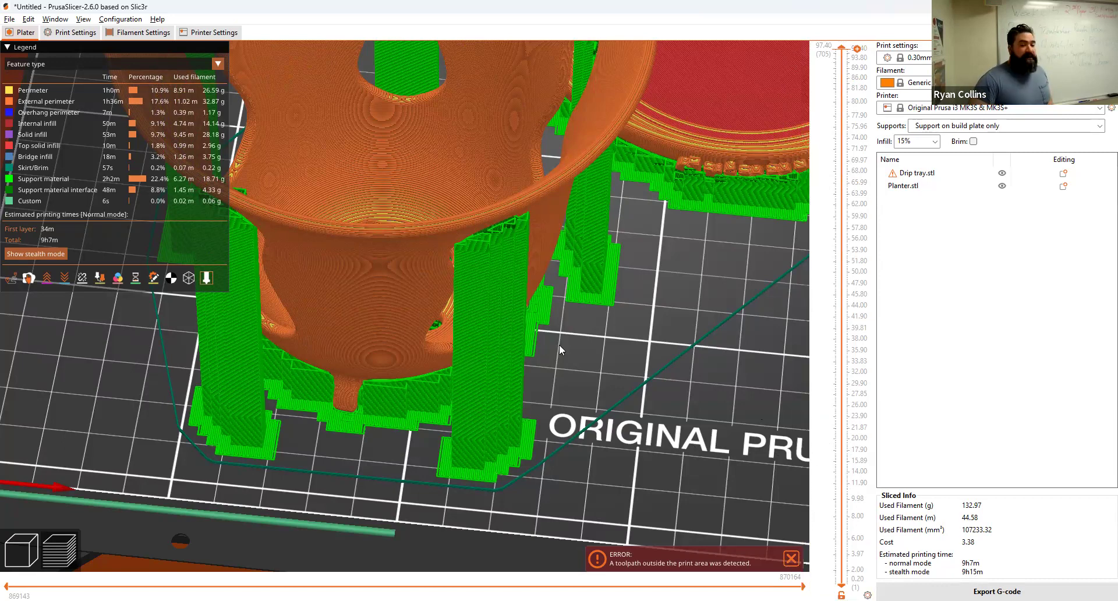
scroll(648, 424, down, 5)
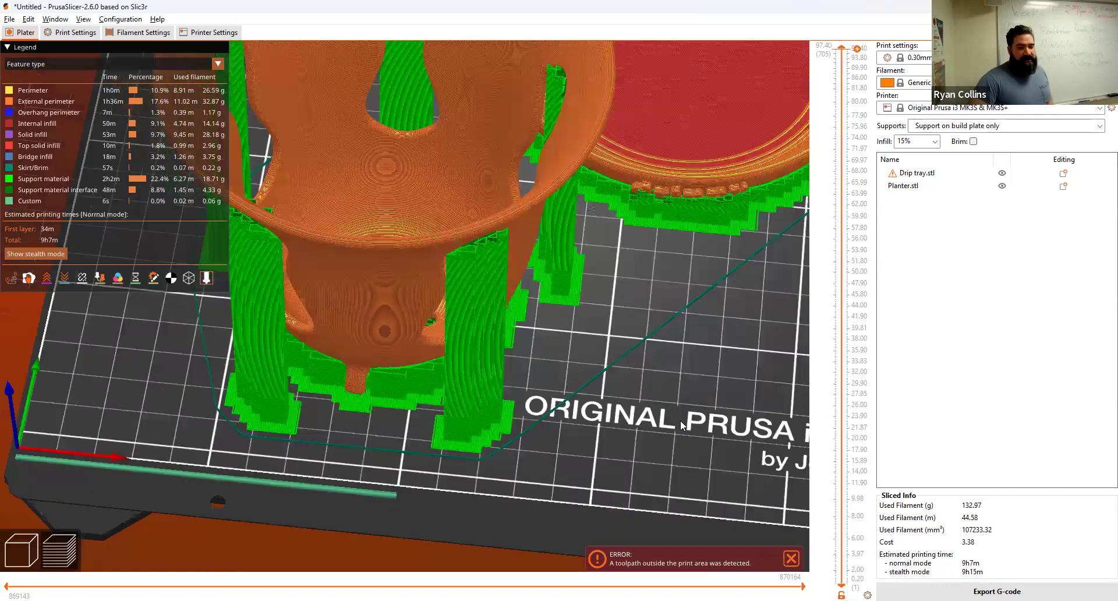
drag(675, 365, 677, 565)
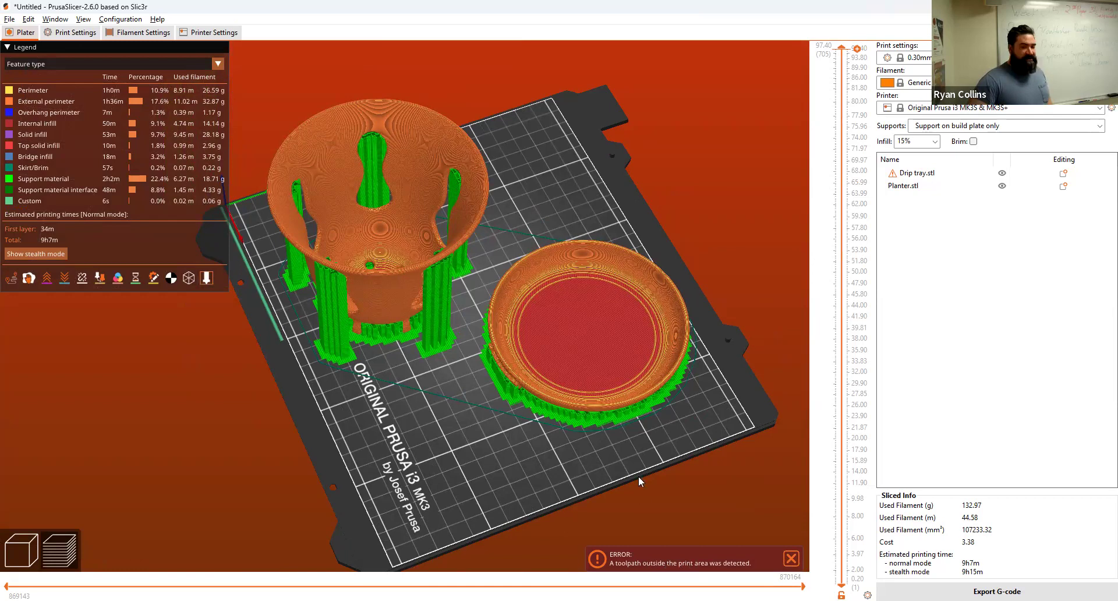
drag(719, 441, 560, 432)
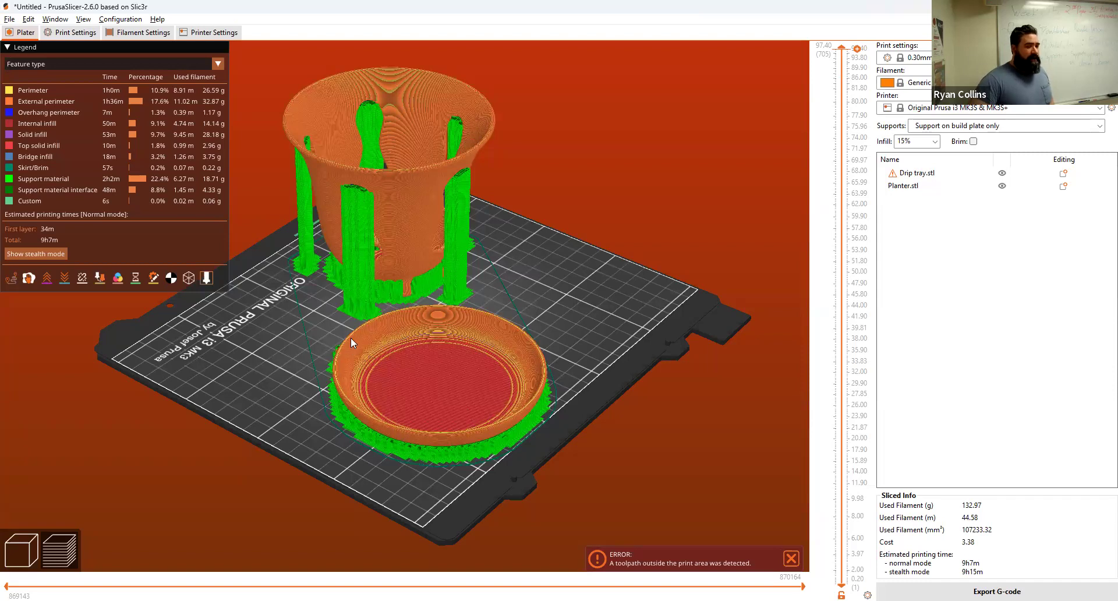
Step: Nudge the drip tray slightly left on the bed and re-slice the plate
click(23, 550)
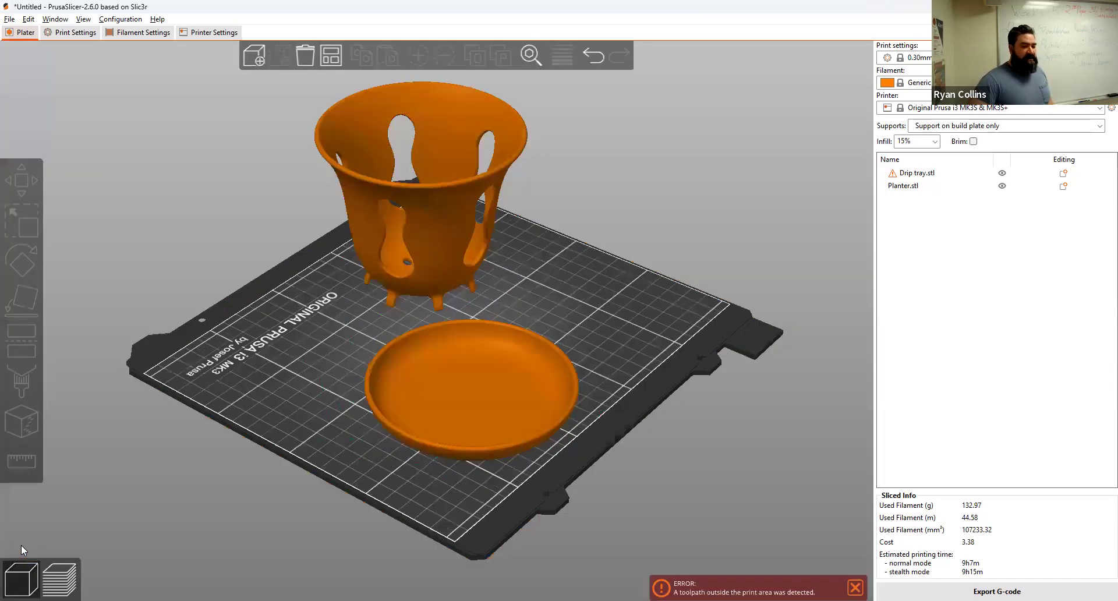
click(434, 410)
drag(434, 410, 405, 406)
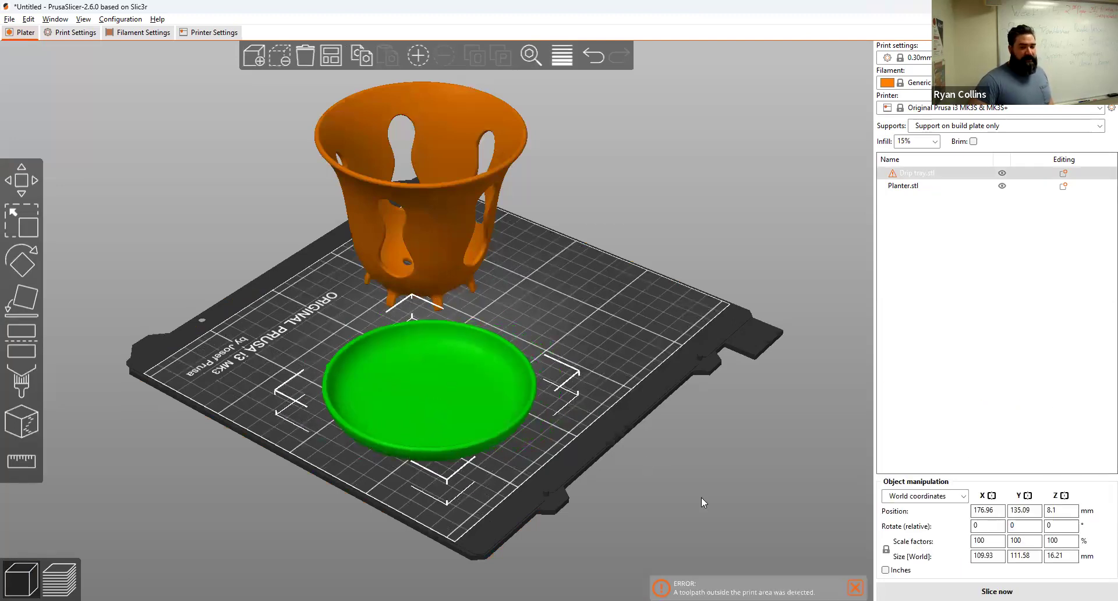
key(Tab)
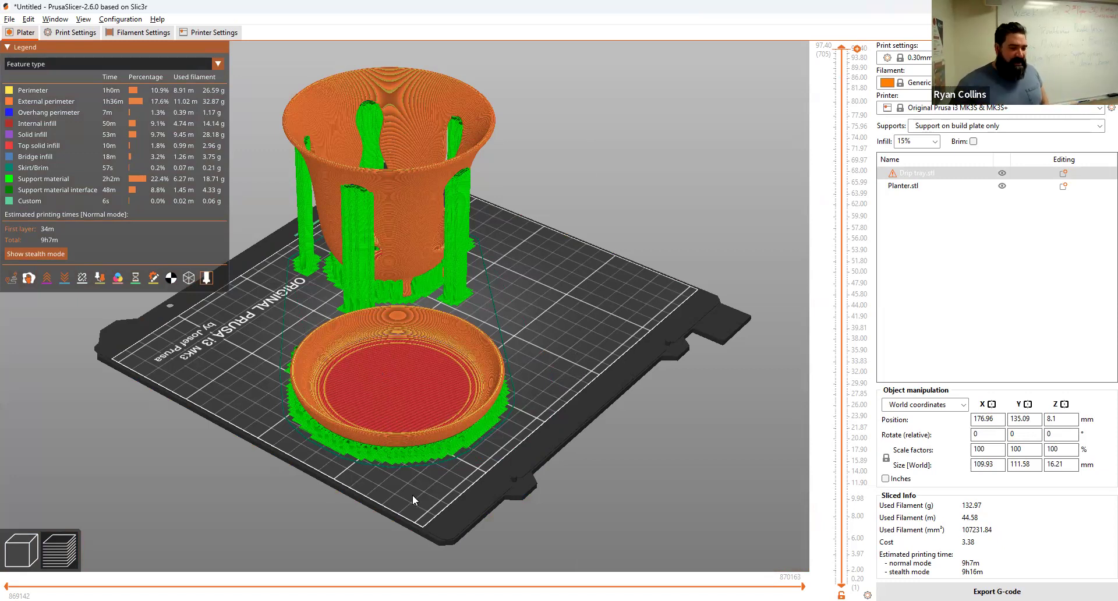
drag(415, 495, 575, 312)
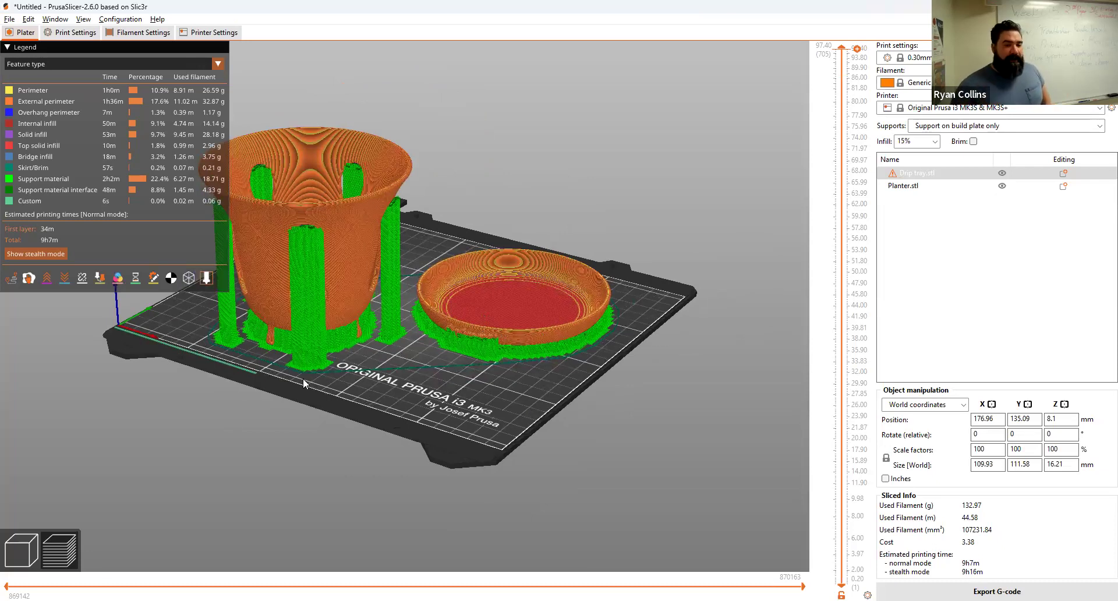
Step: Lay the planter upside down on its rim, re-arrange both models and re-slice
click(34, 553)
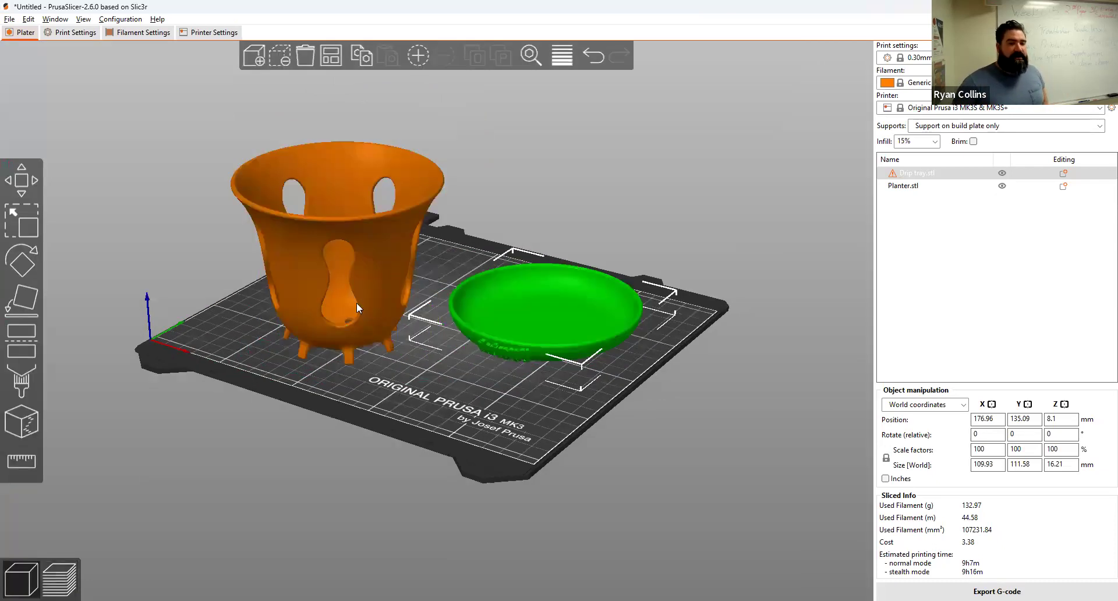
click(356, 231)
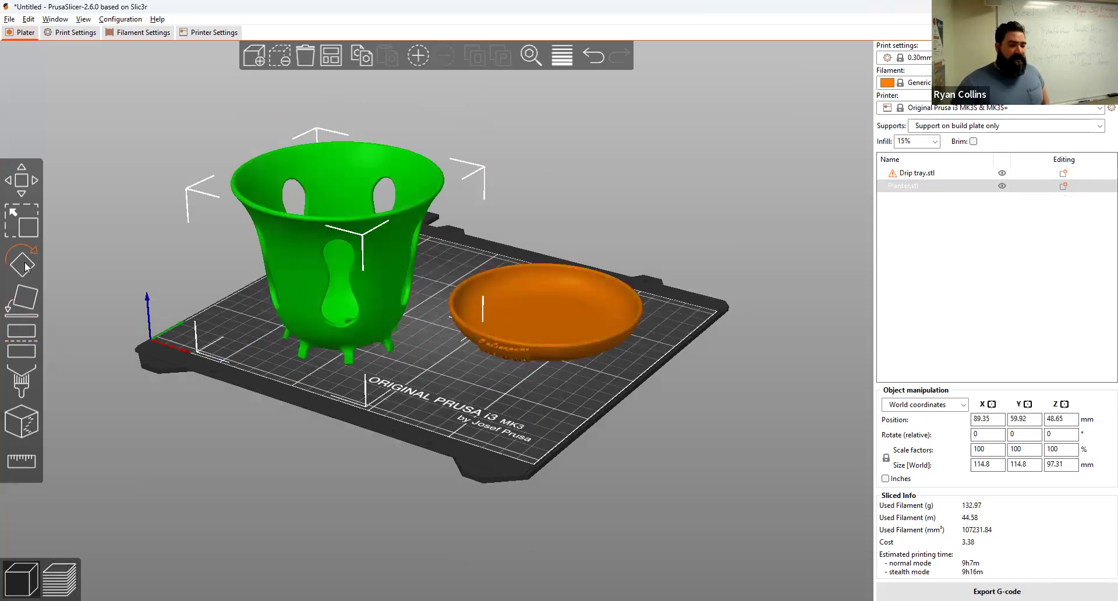
click(31, 301)
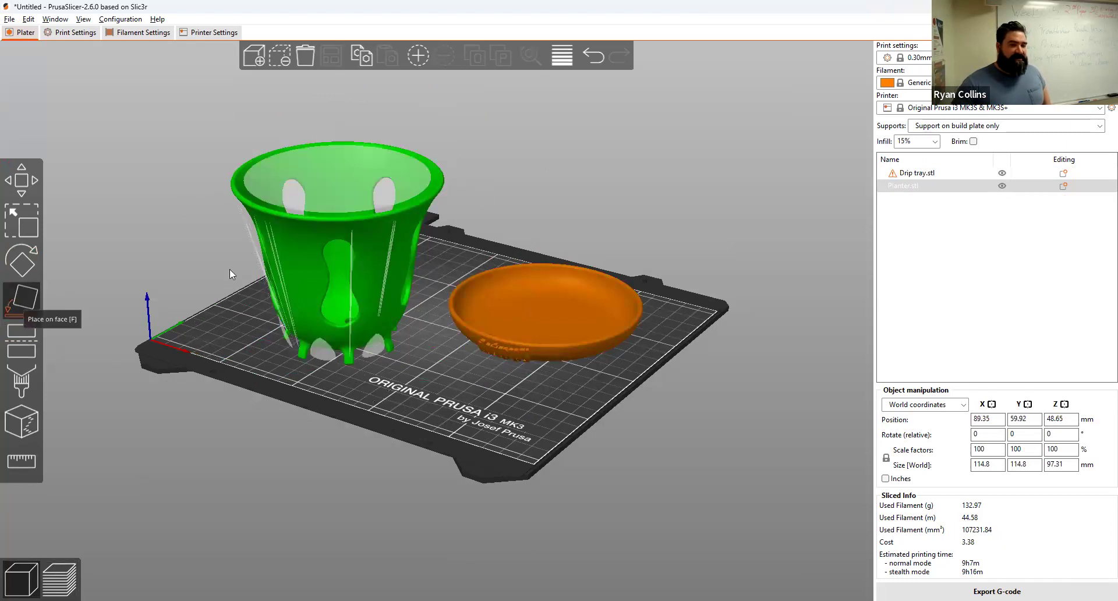
click(341, 174)
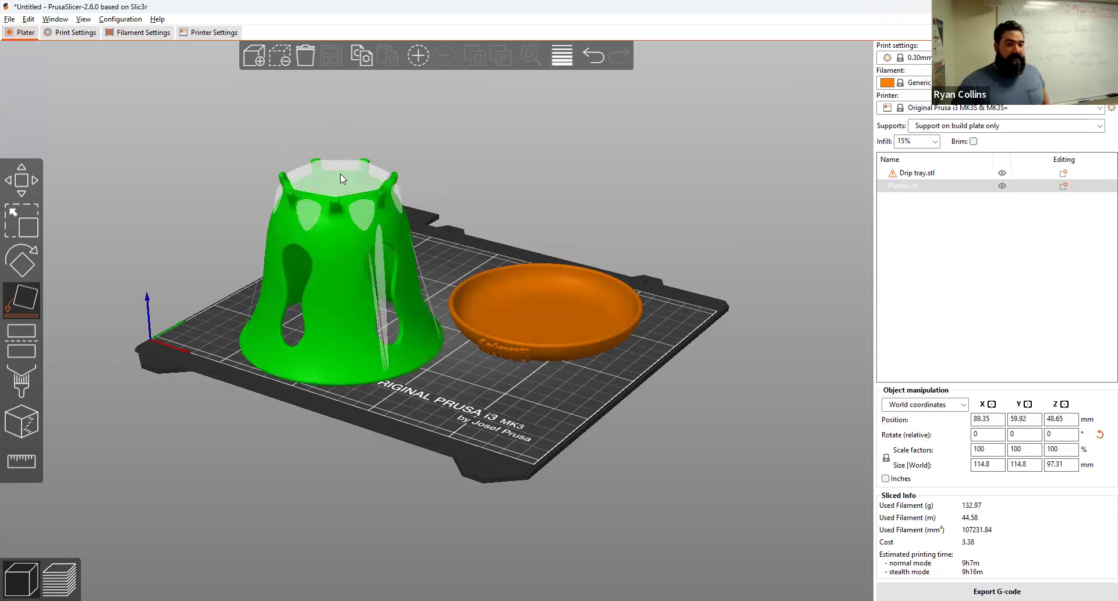
click(449, 413)
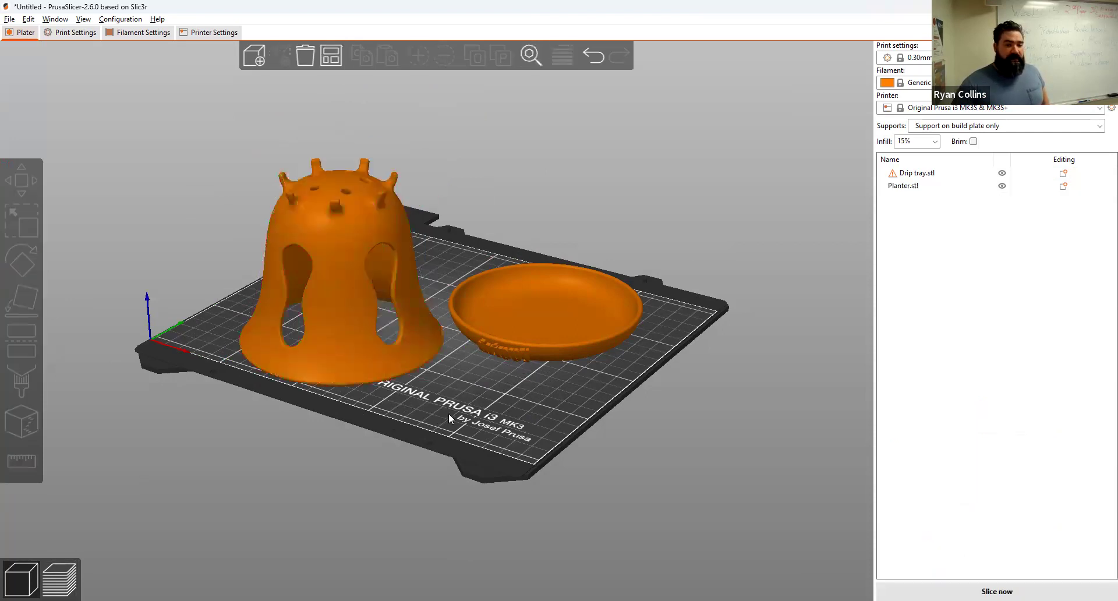
click(330, 56)
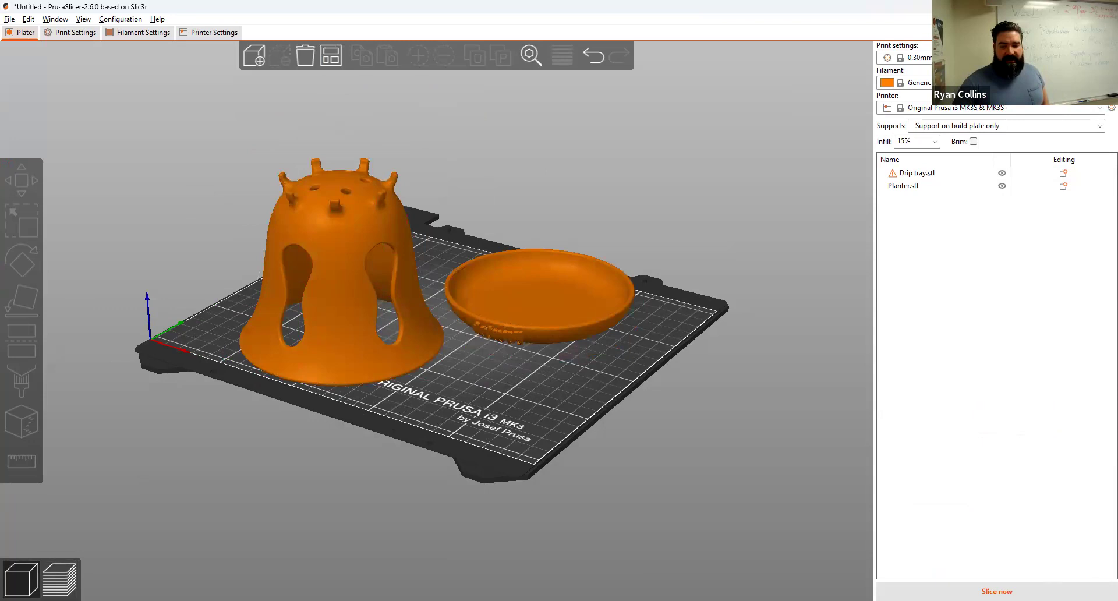
click(996, 591)
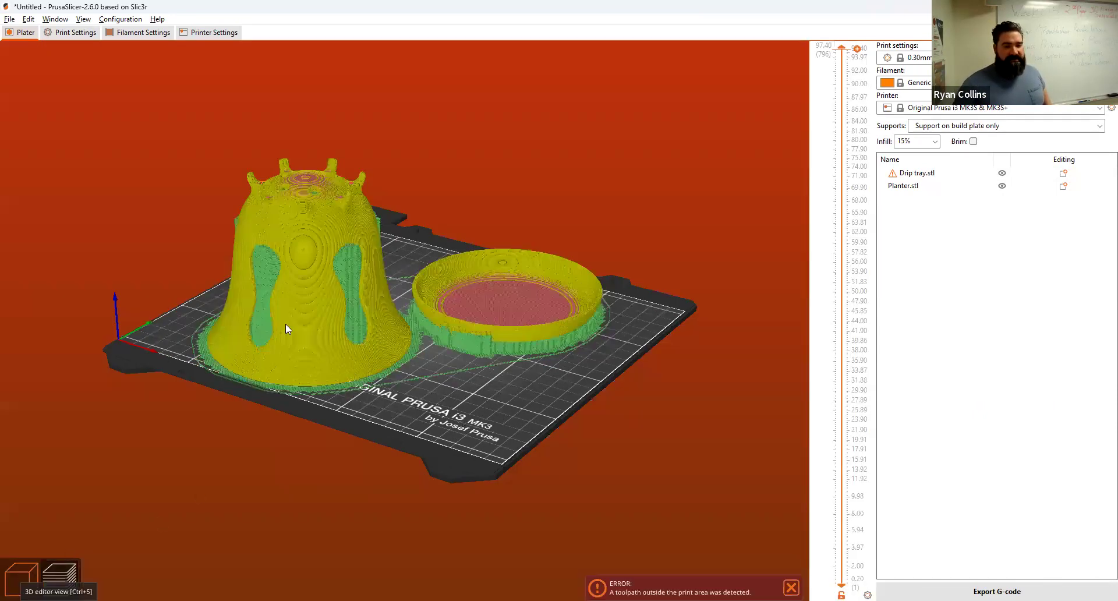
Step: Drag the drip tray to X 187, Y 141.16, away from the planter, and re-slice
drag(455, 426, 450, 458)
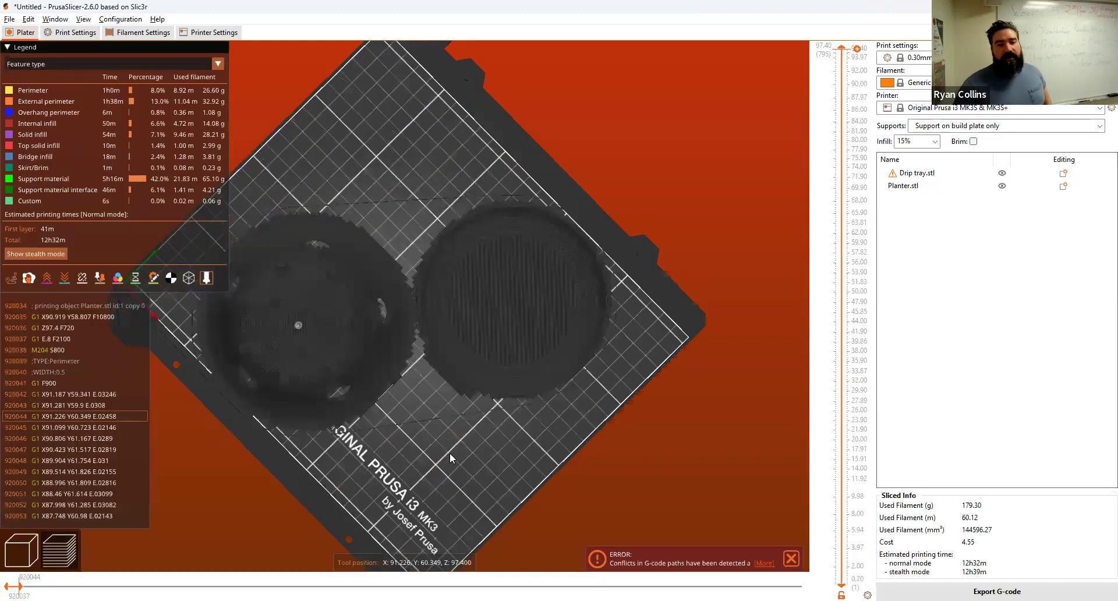
drag(302, 343, 309, 366)
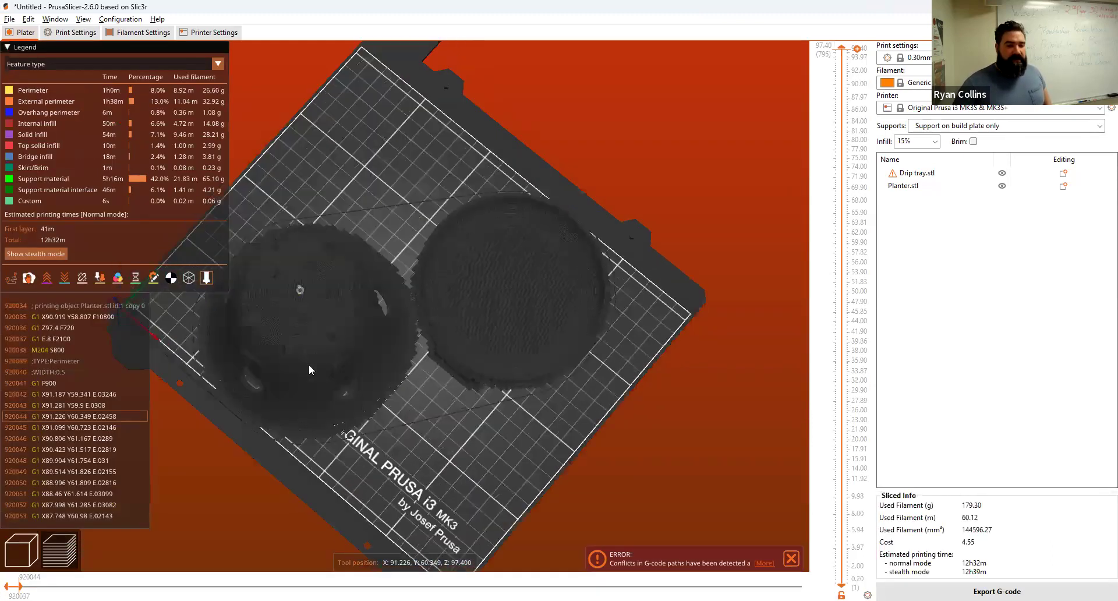
click(14, 558)
click(341, 368)
click(556, 362)
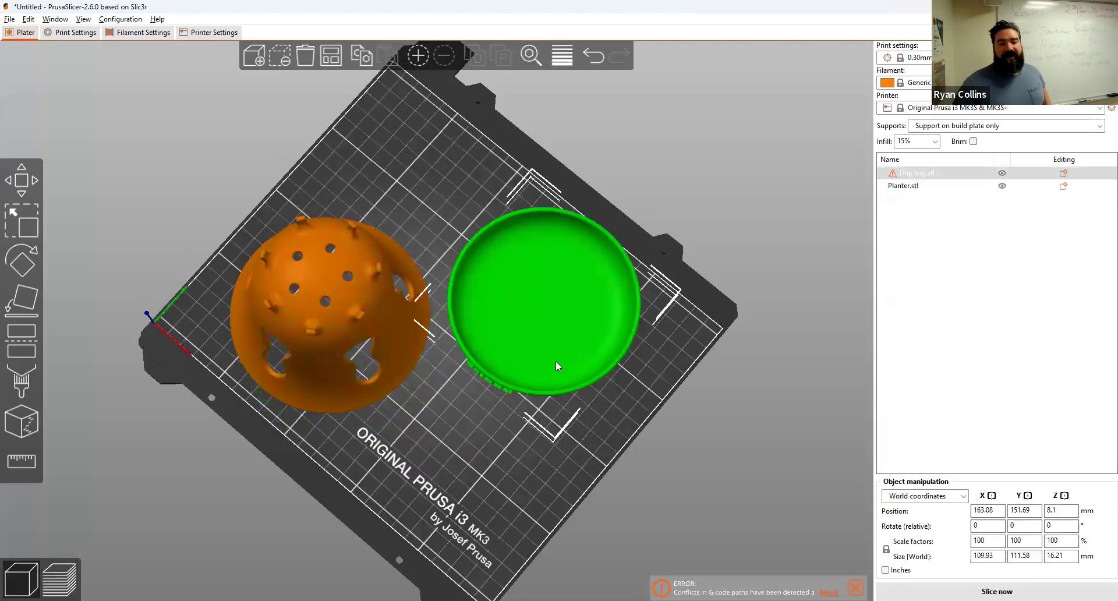
drag(541, 301, 562, 342)
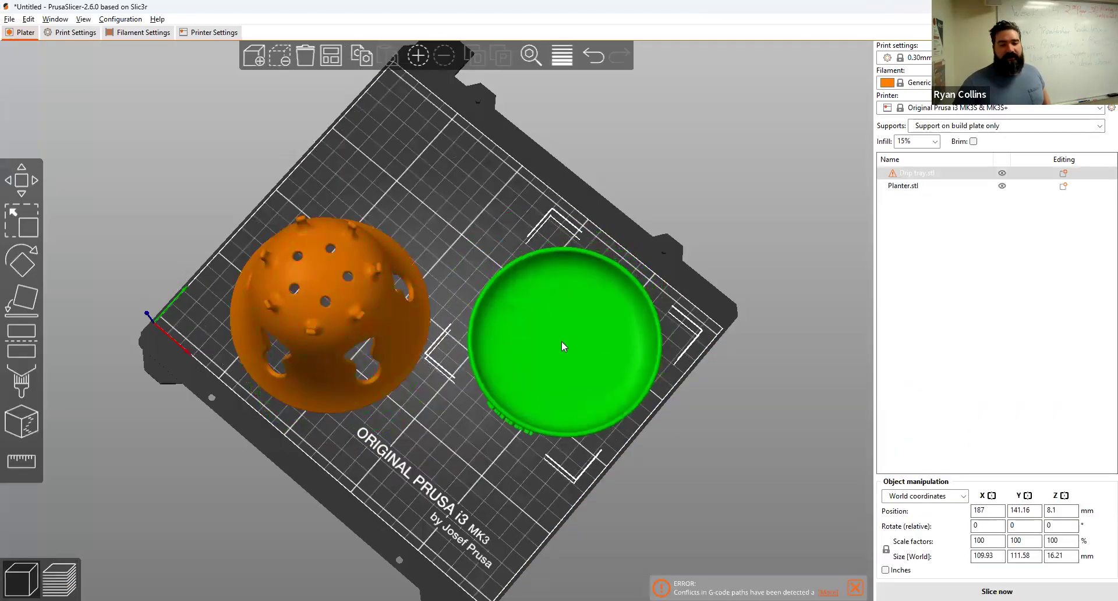
click(997, 591)
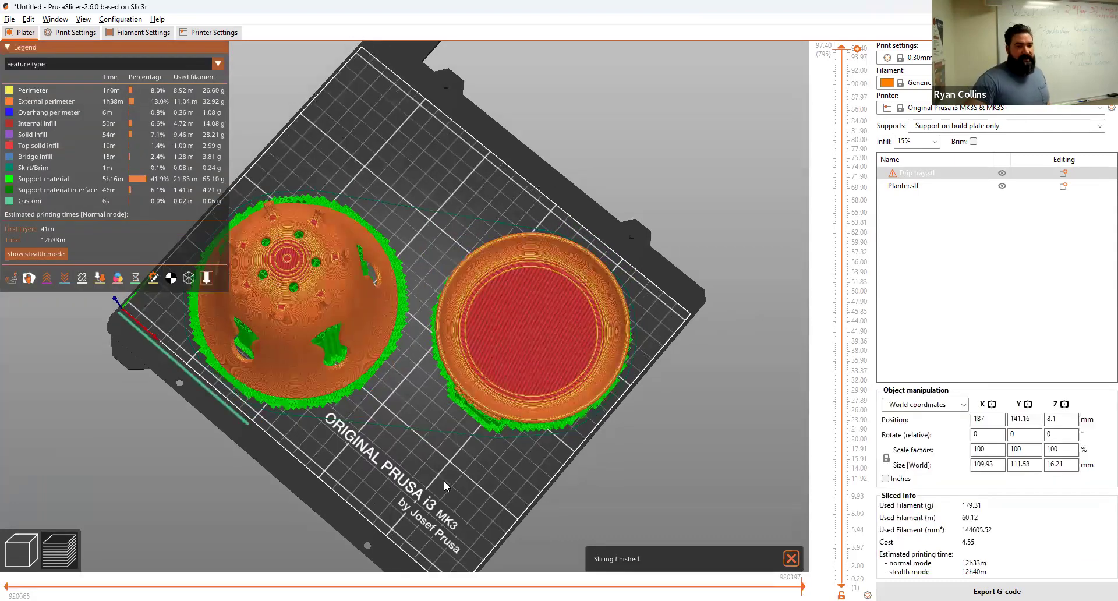
drag(431, 483, 433, 452)
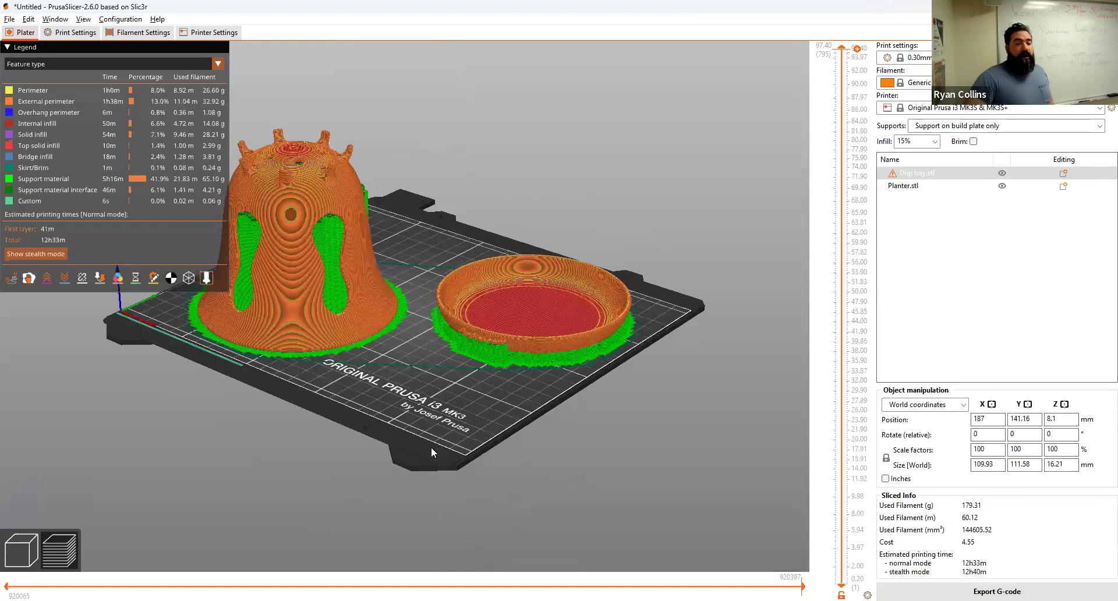
drag(431, 446, 375, 450)
middle_drag(383, 414, 475, 431)
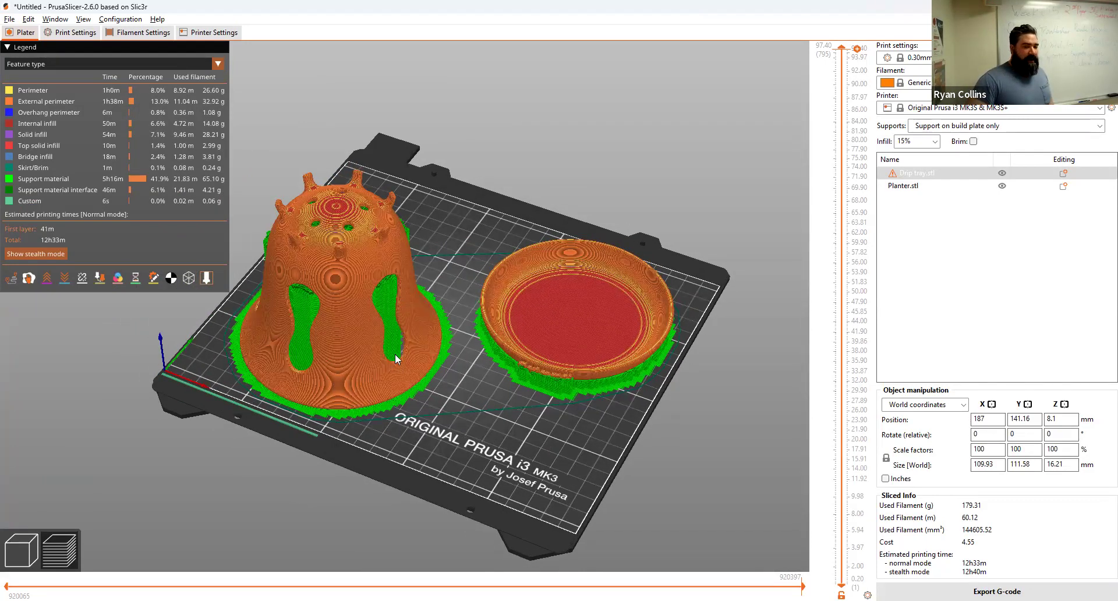
scroll(831, 106, down, 10)
drag(830, 107, 825, 252)
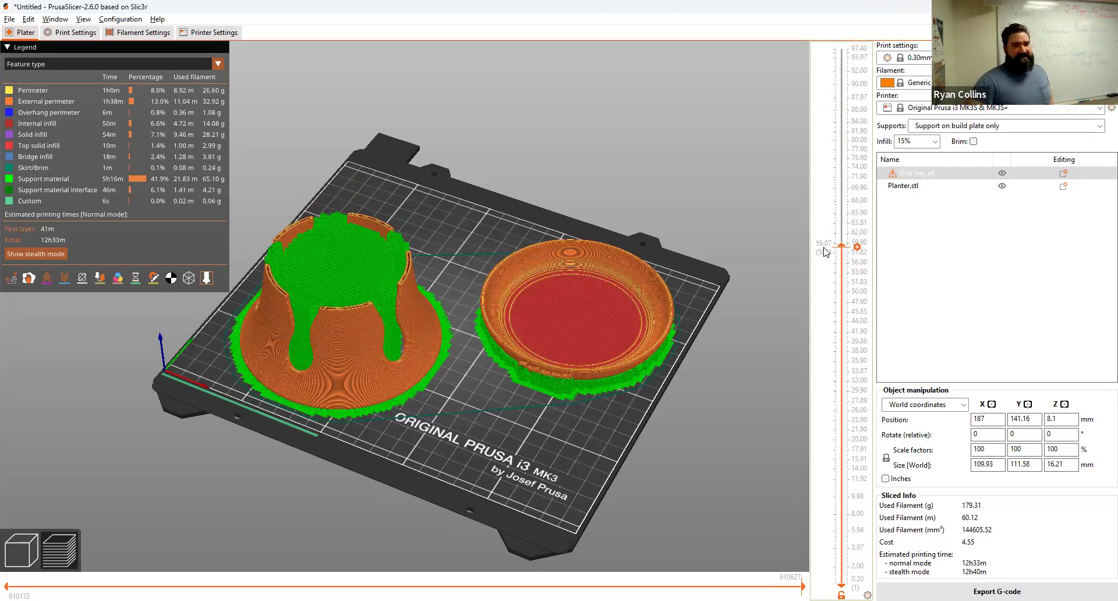
drag(825, 252, 841, 48)
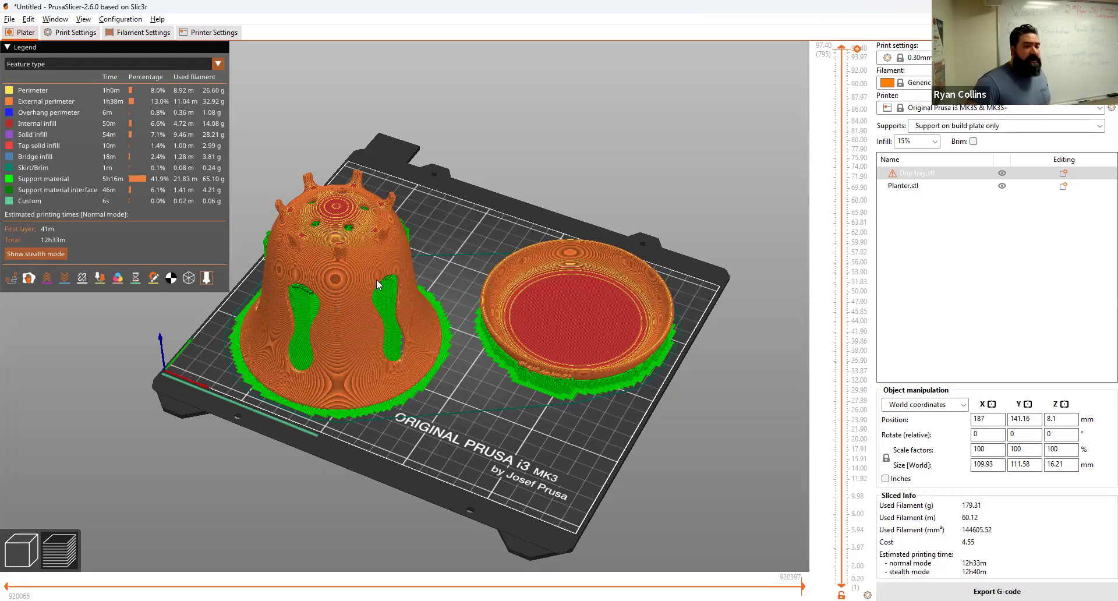
scroll(334, 344, down, 5)
scroll(338, 348, up, 5)
scroll(365, 350, up, 2)
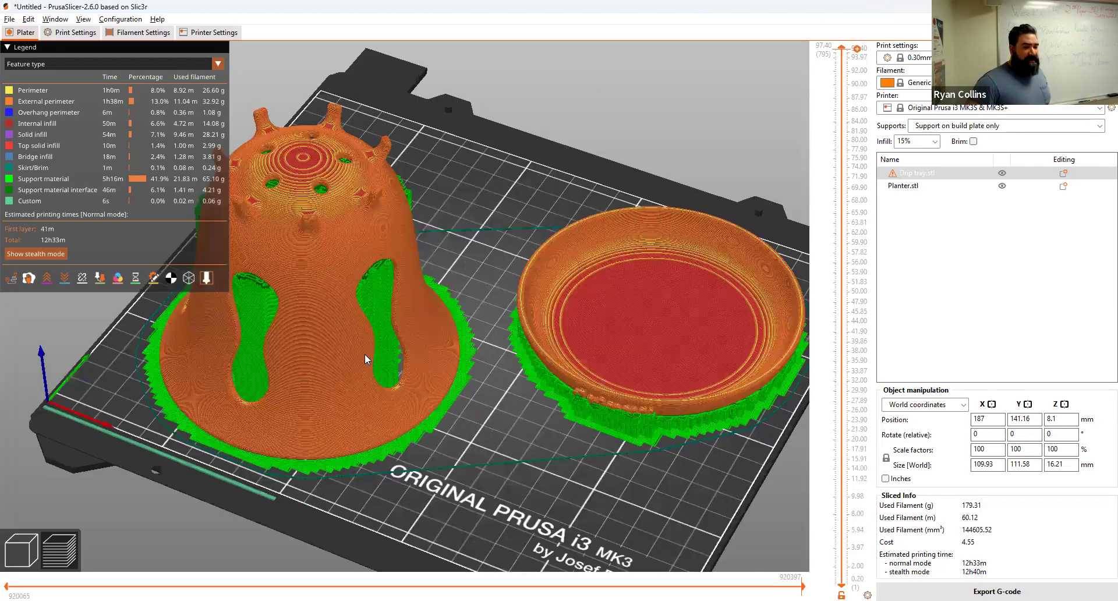
scroll(394, 207, up, 3)
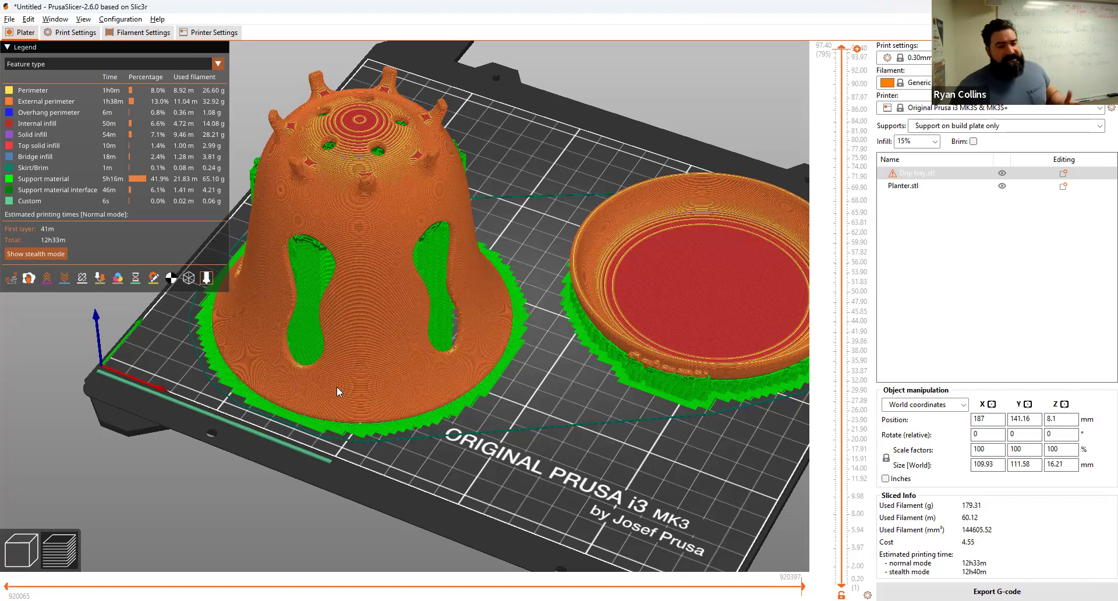
Step: In Print Settings, keep the Grid support style and switch the support pattern to Honeycomb
click(21, 549)
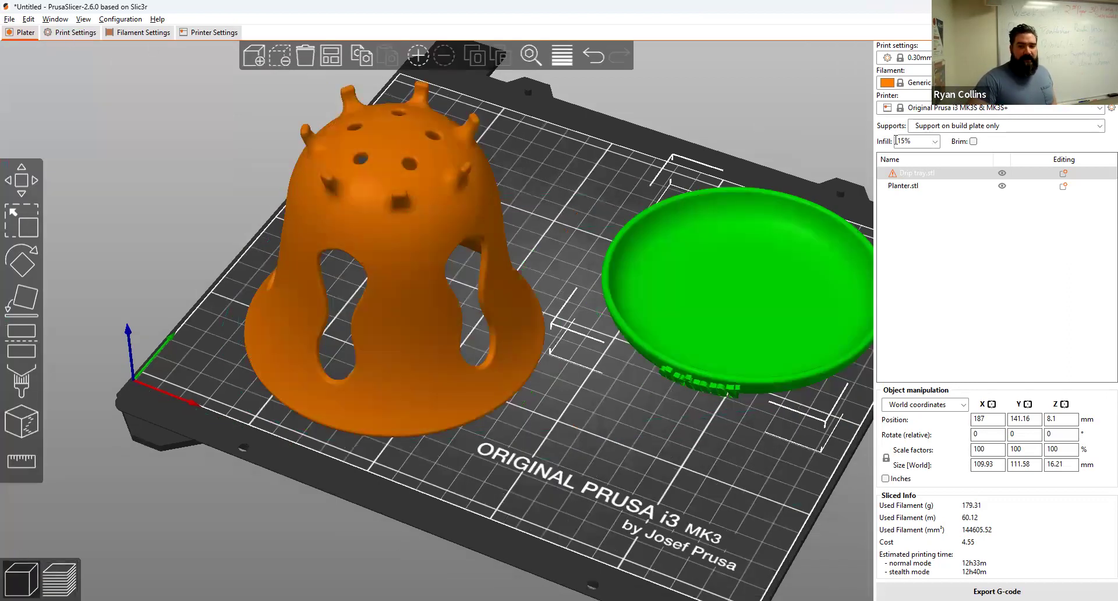
click(962, 126)
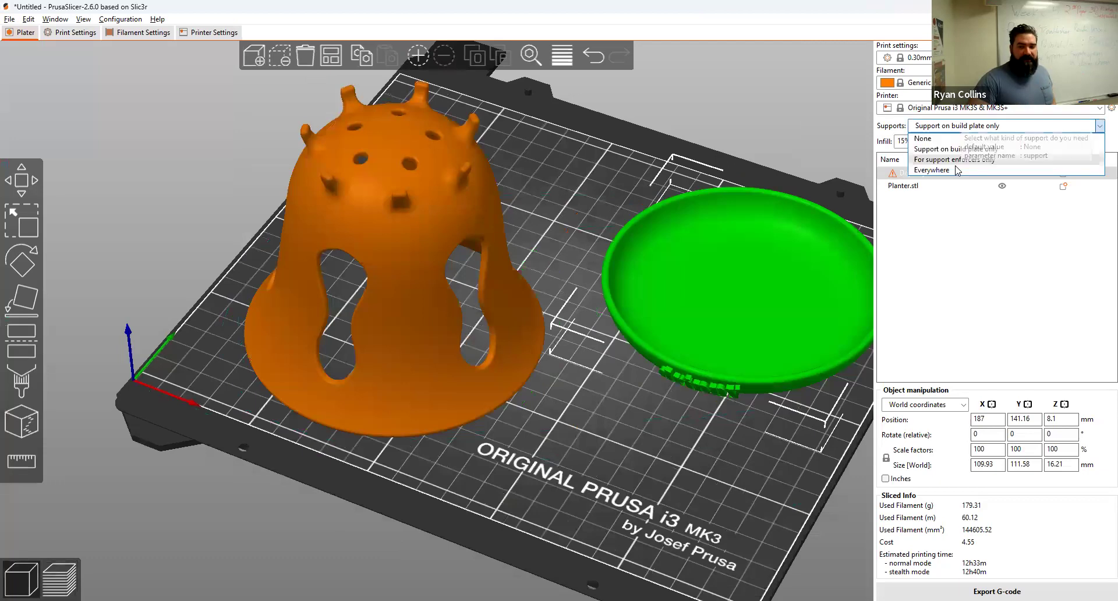
click(962, 126)
click(76, 33)
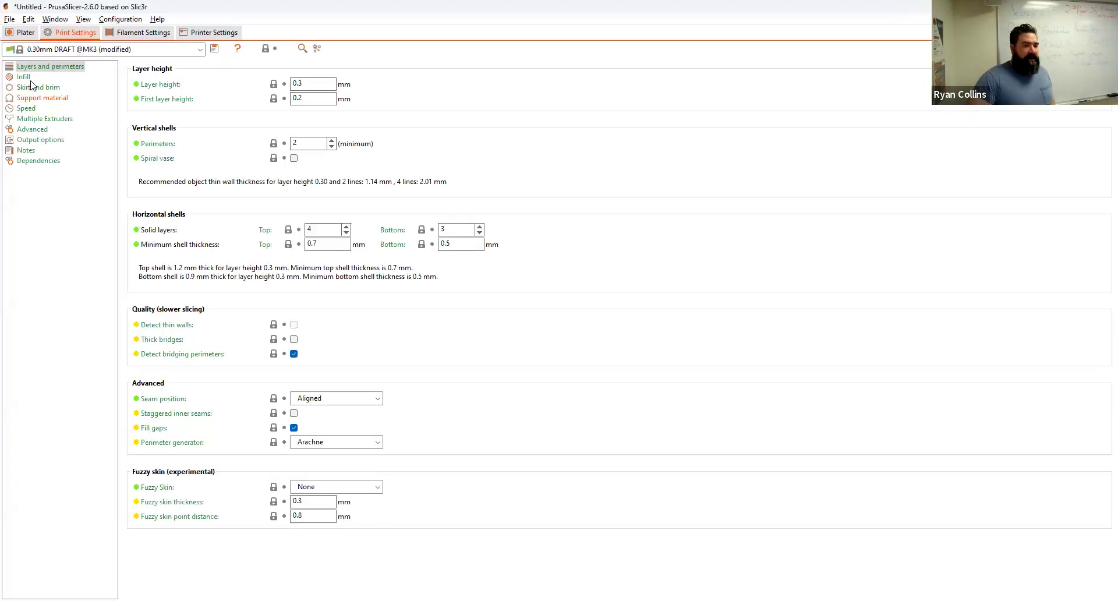
click(29, 99)
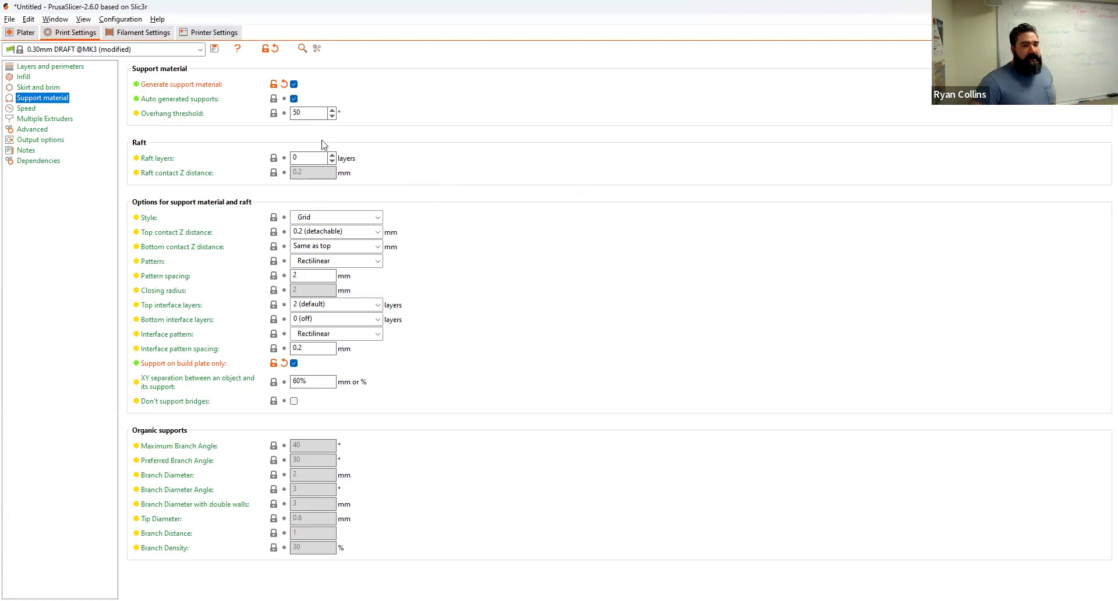
click(350, 219)
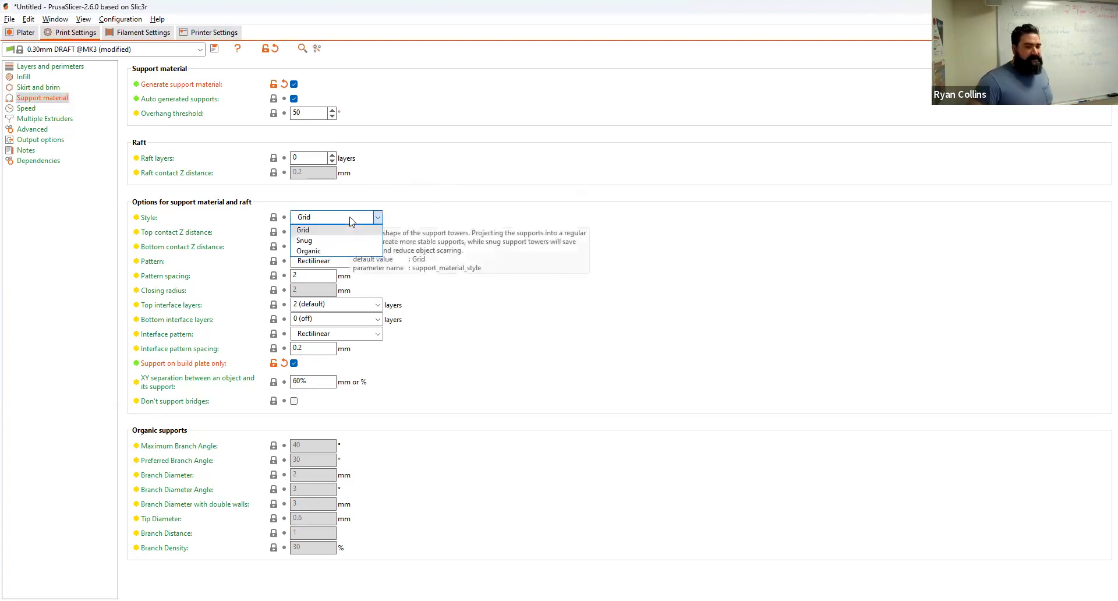
click(312, 230)
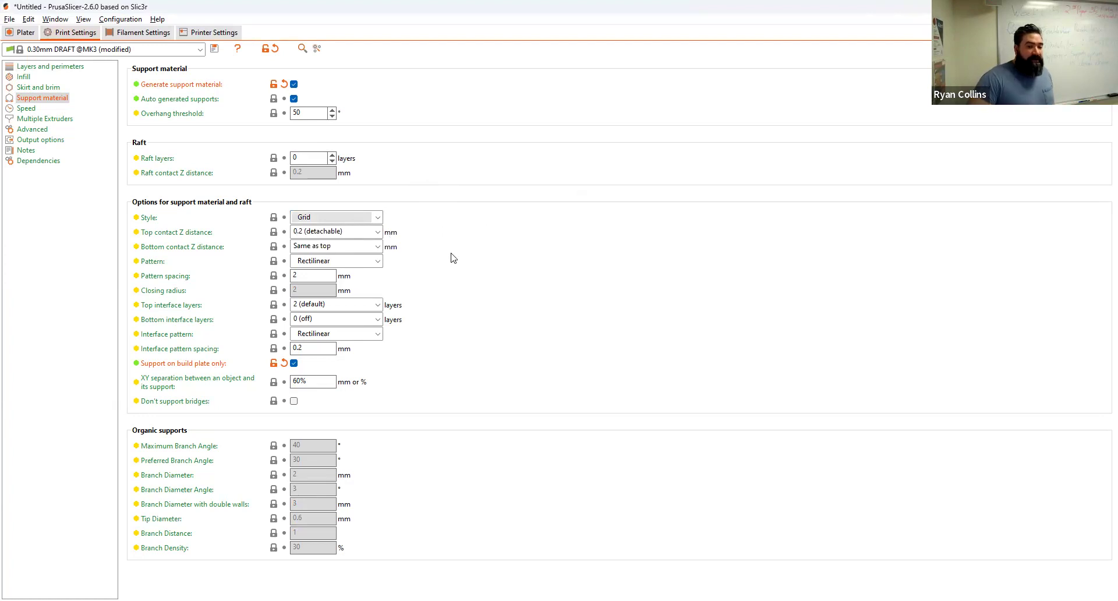
click(376, 262)
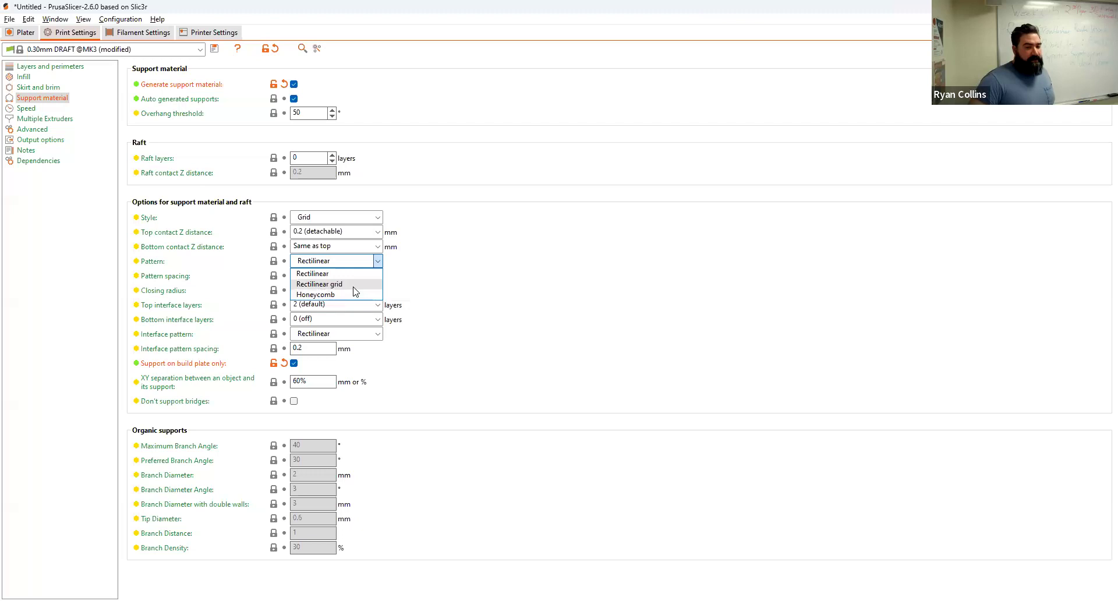
click(318, 295)
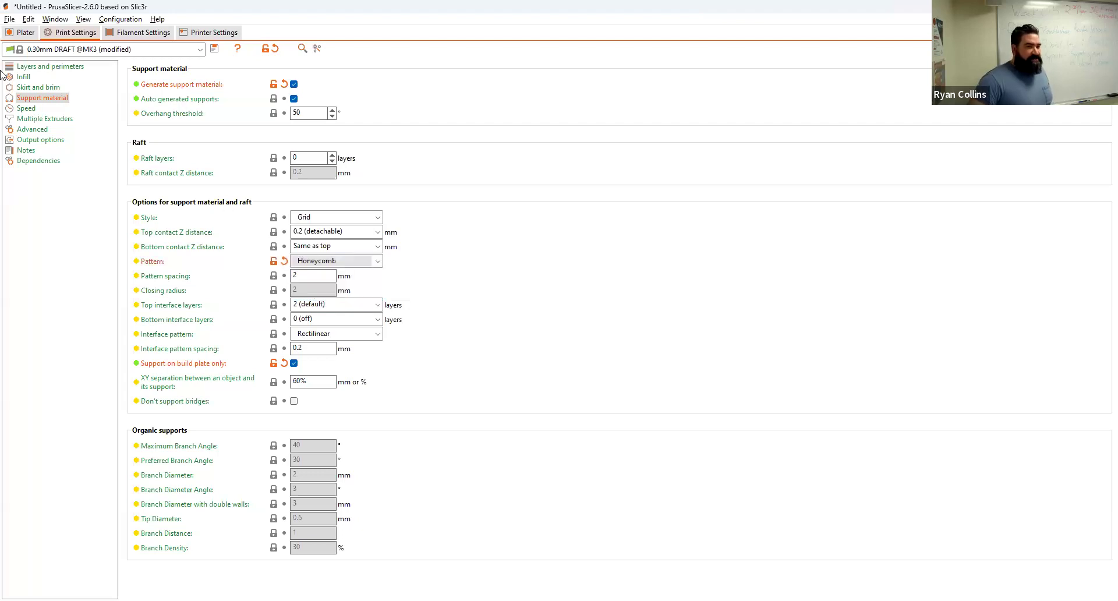
click(24, 32)
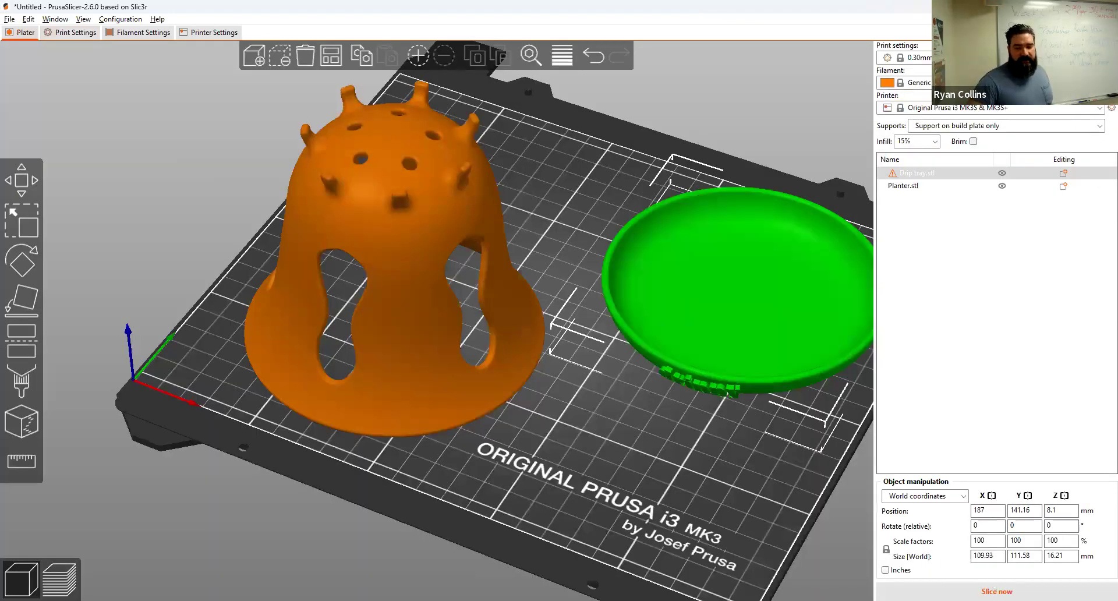
Step: Re-slice with Honeycomb supports (15h30m, 193.19 g) and inspect the layers from above
click(997, 591)
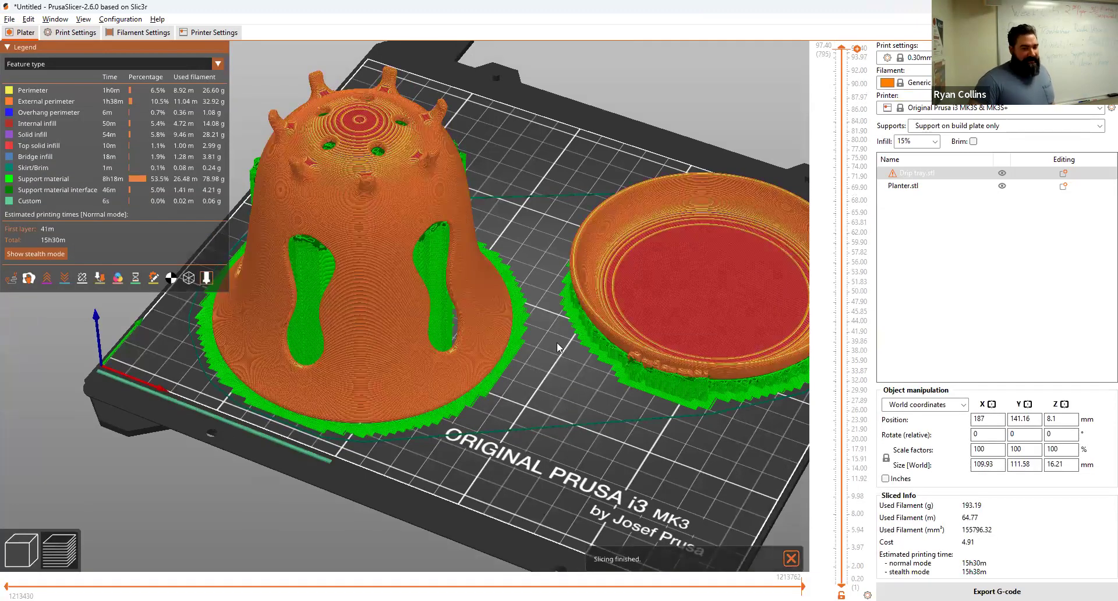
scroll(838, 136, down, 16)
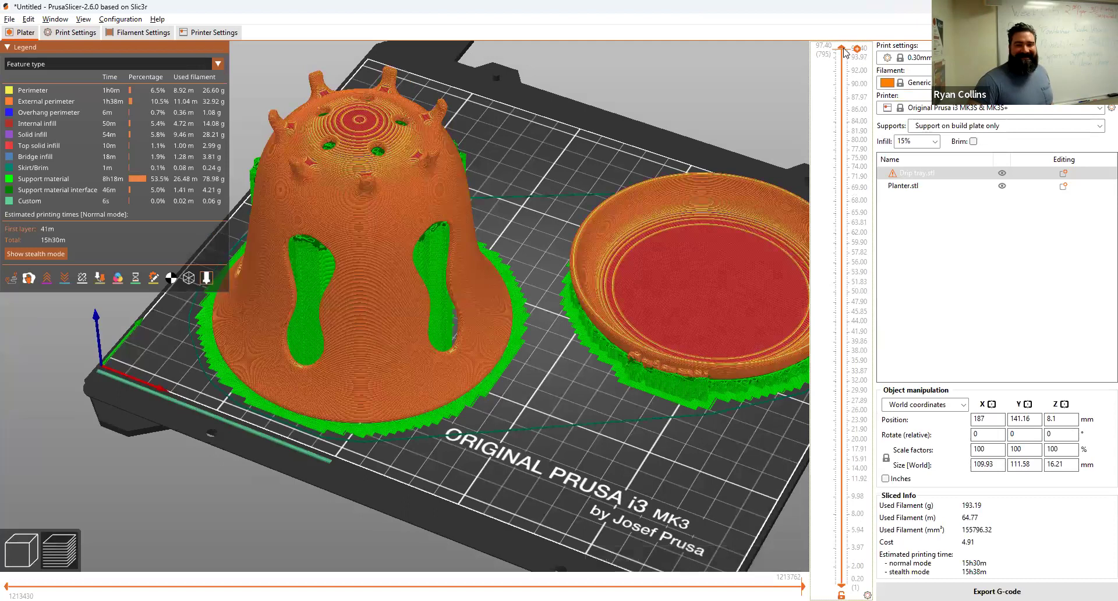
scroll(838, 136, down, 20)
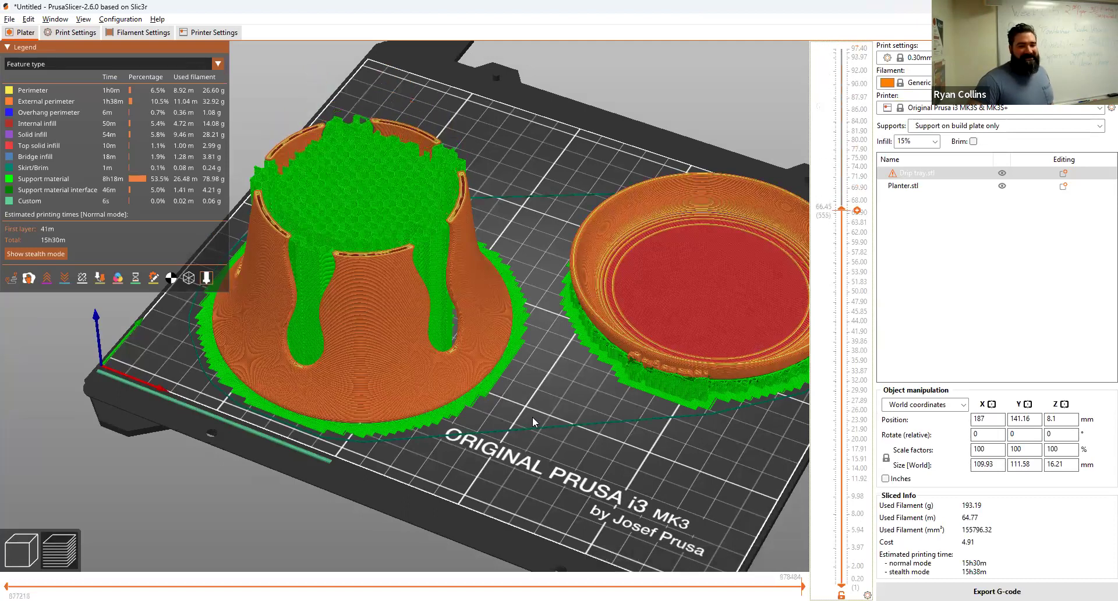
mouse_move(537, 444)
mouse_down()
mouse_move(545, 414)
mouse_move(548, 442)
mouse_move(548, 431)
mouse_up()
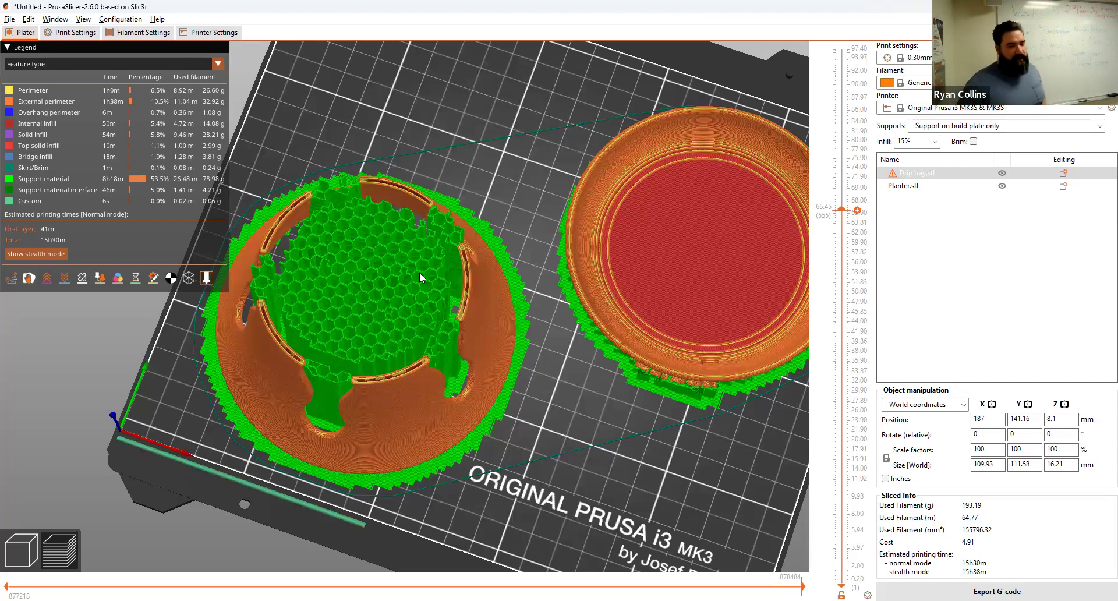
drag(858, 211, 857, 48)
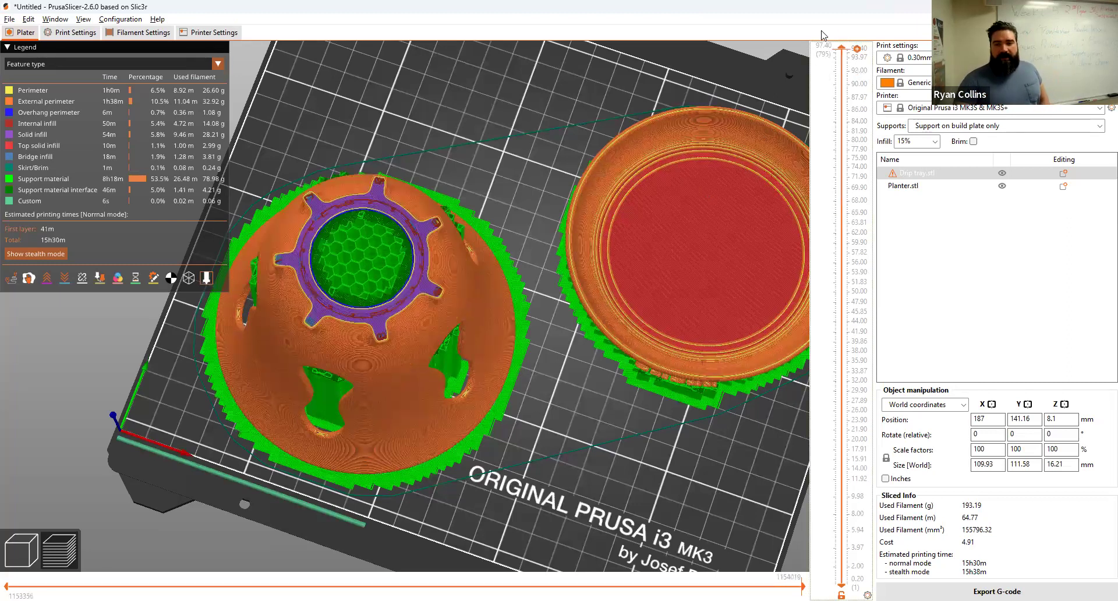
Step: Select the planter in the 3D editor and bring back the Support material settings
click(31, 555)
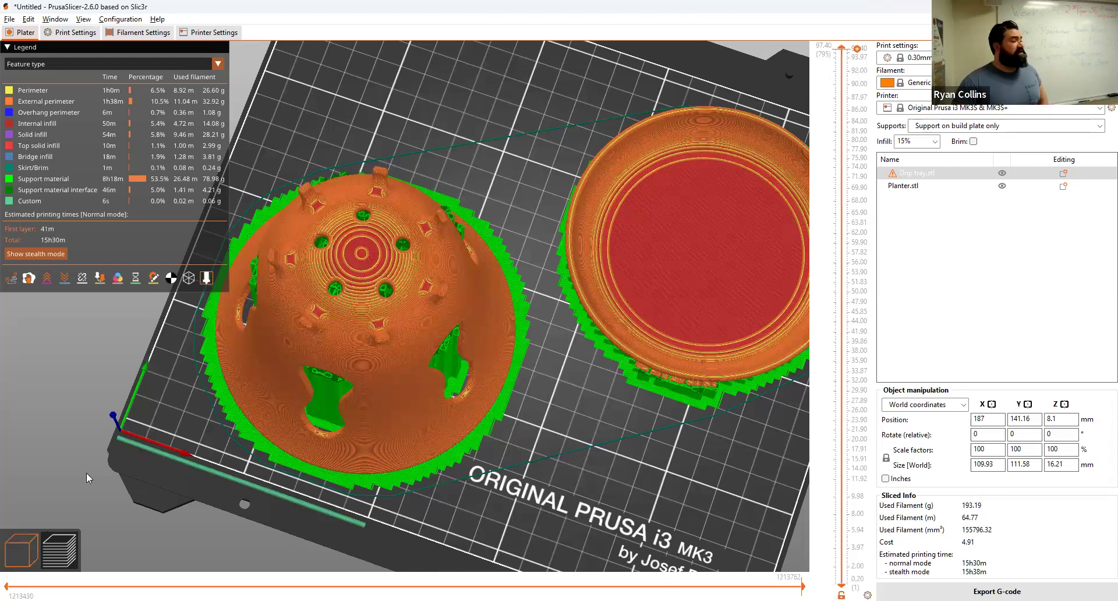
click(389, 266)
click(66, 32)
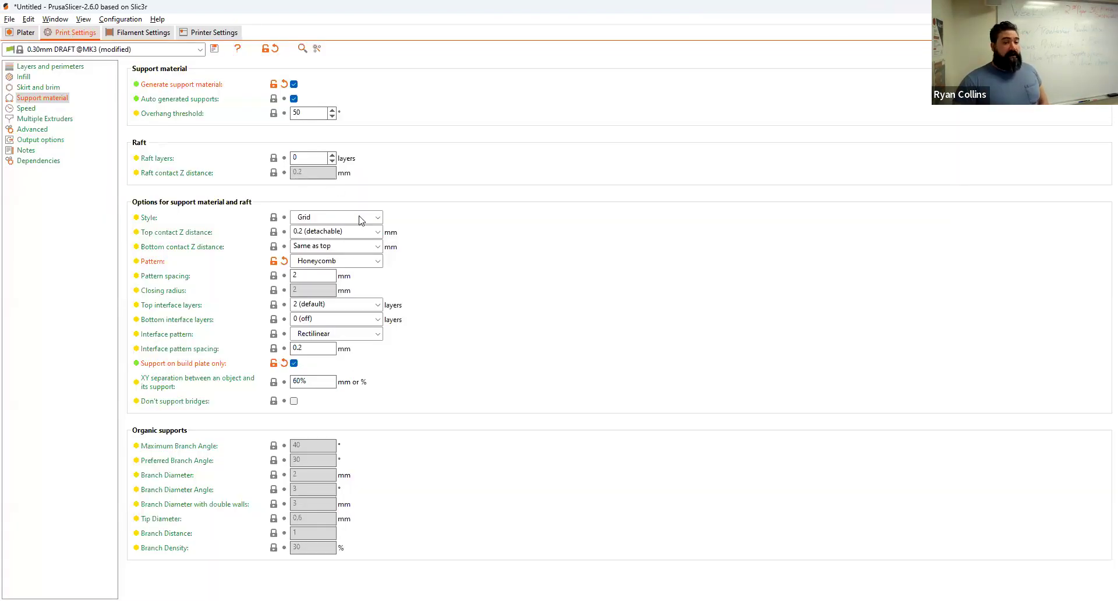
Step: Revert the support pattern to Rectilinear with 5 mm pattern spacing
click(326, 261)
click(321, 276)
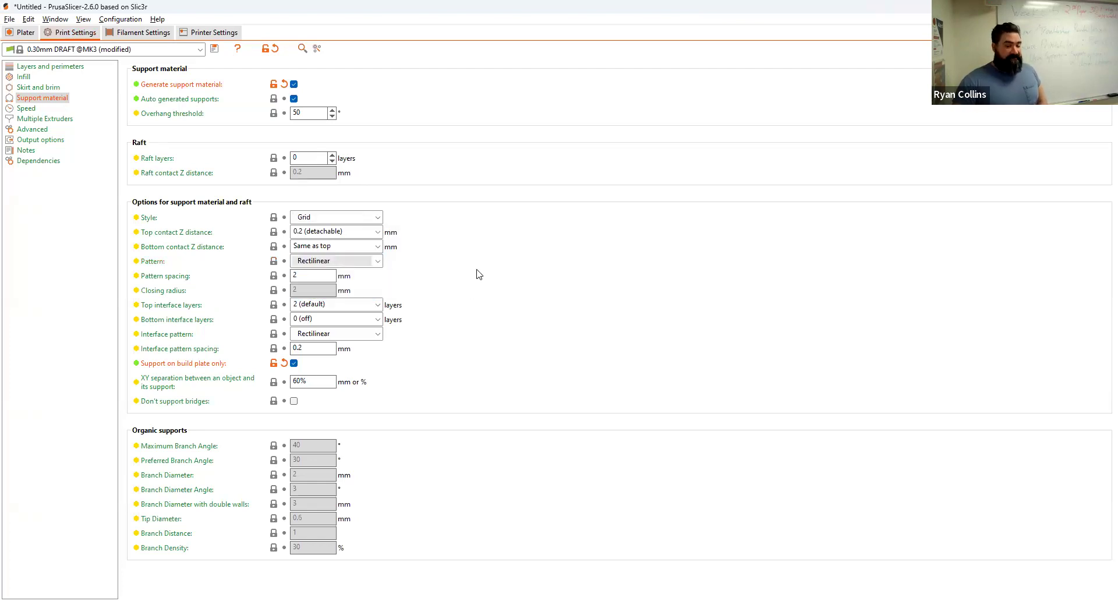
double_click(327, 278)
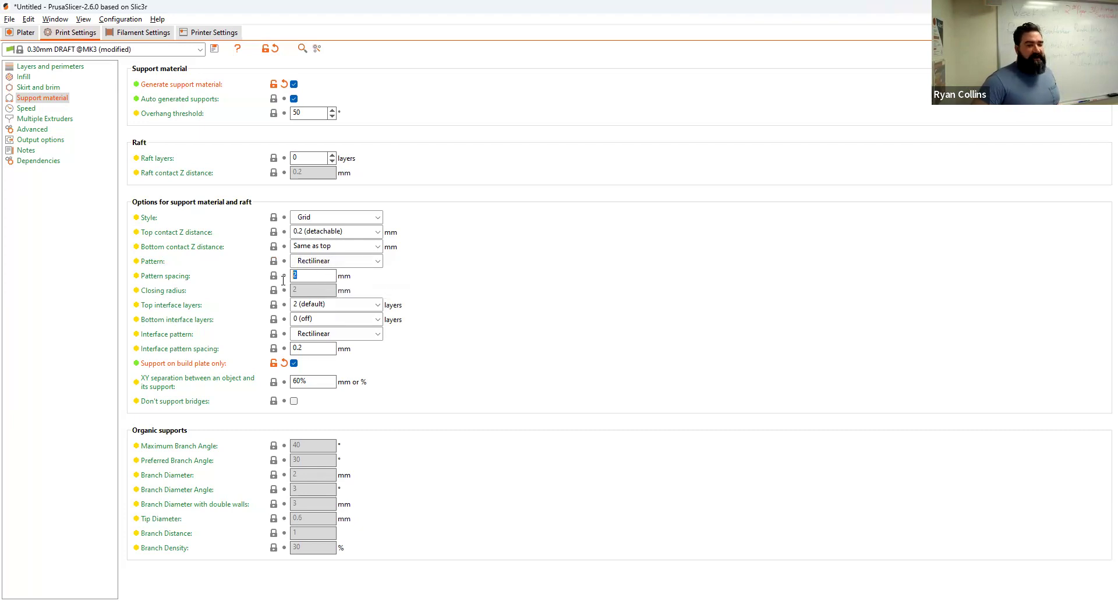
text(5)
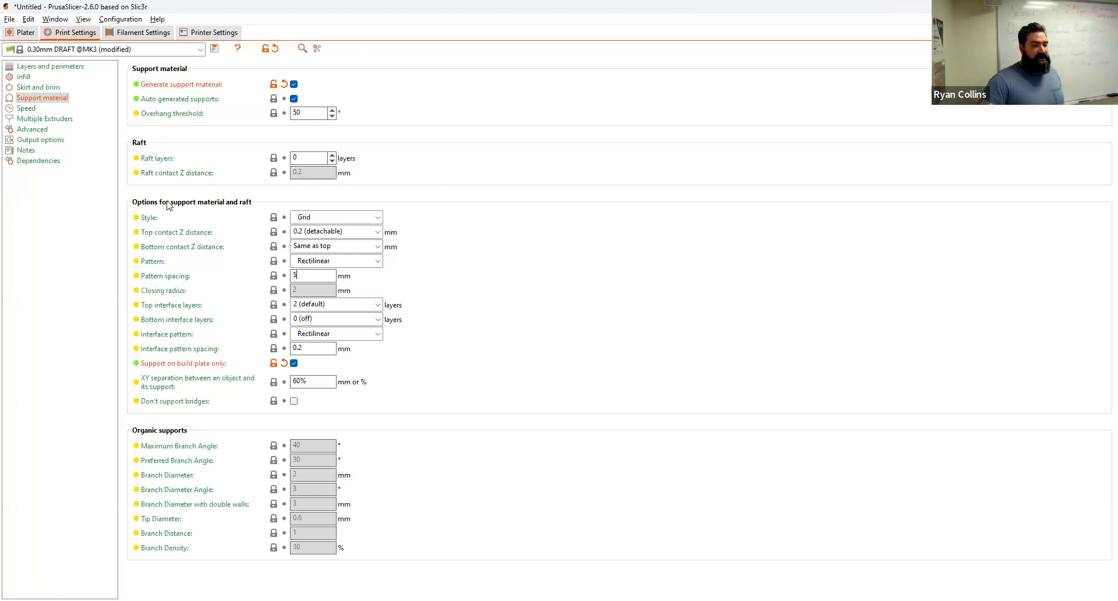
click(24, 33)
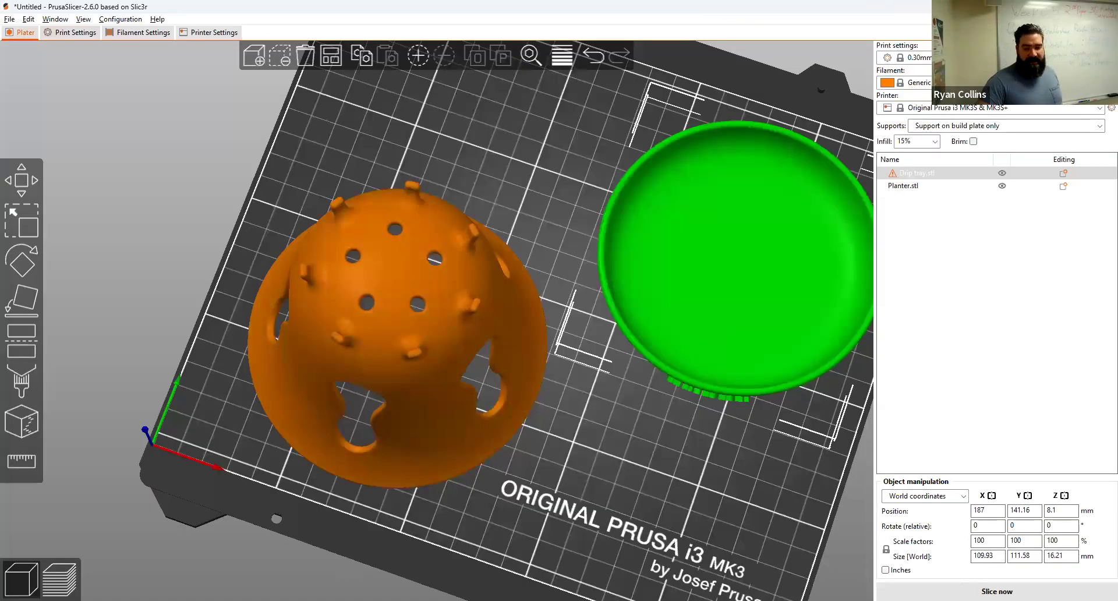
Step: Re-slice with 5 mm Rectilinear supports (10h23m, 157.66 g) and scrub layers down to about 50.6 mm and back
click(997, 591)
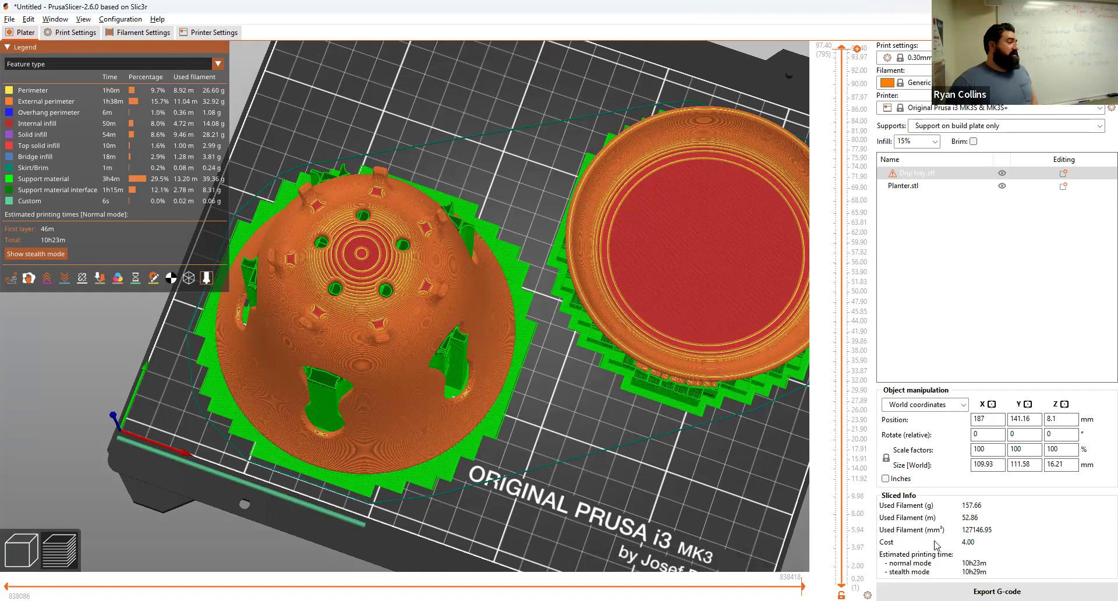
drag(844, 53, 817, 69)
drag(819, 28, 819, 26)
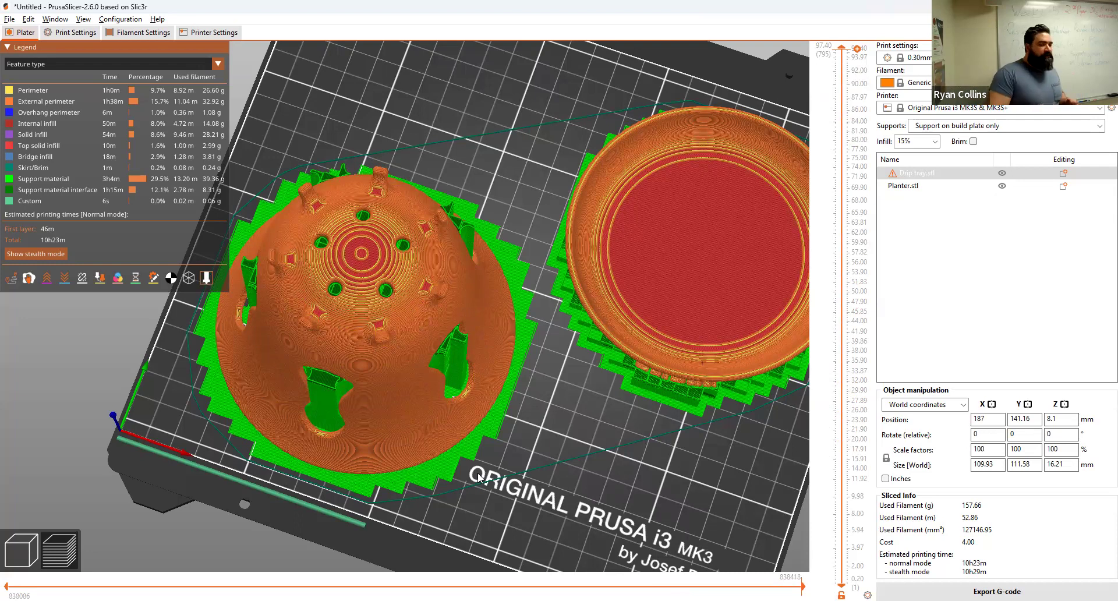
Step: Change the support style to Snug and view the re-slice at 9h2m and 144.51 g
click(85, 33)
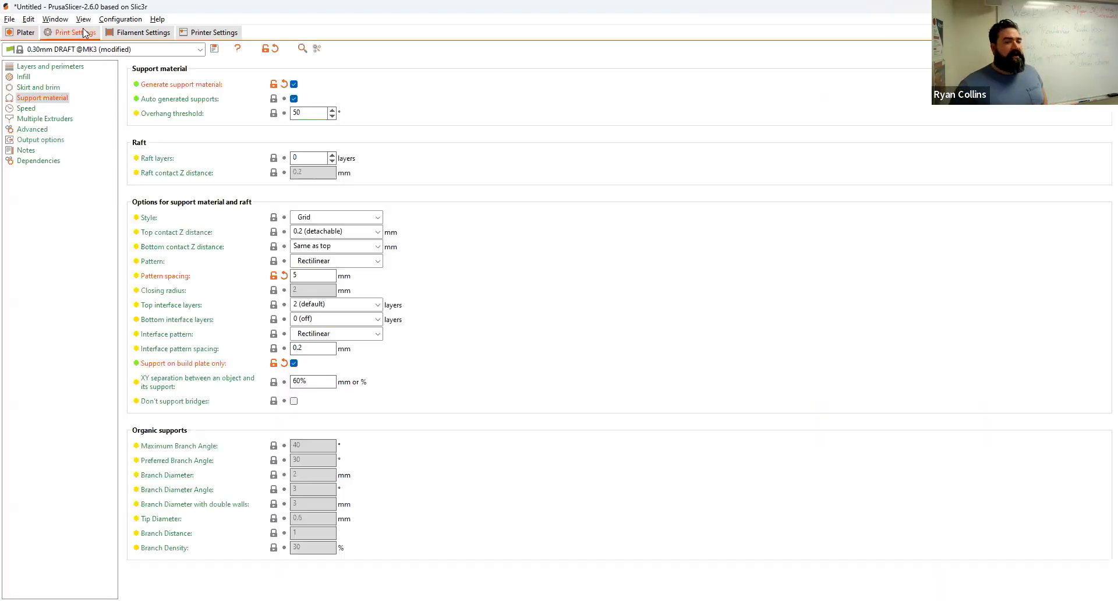
click(367, 262)
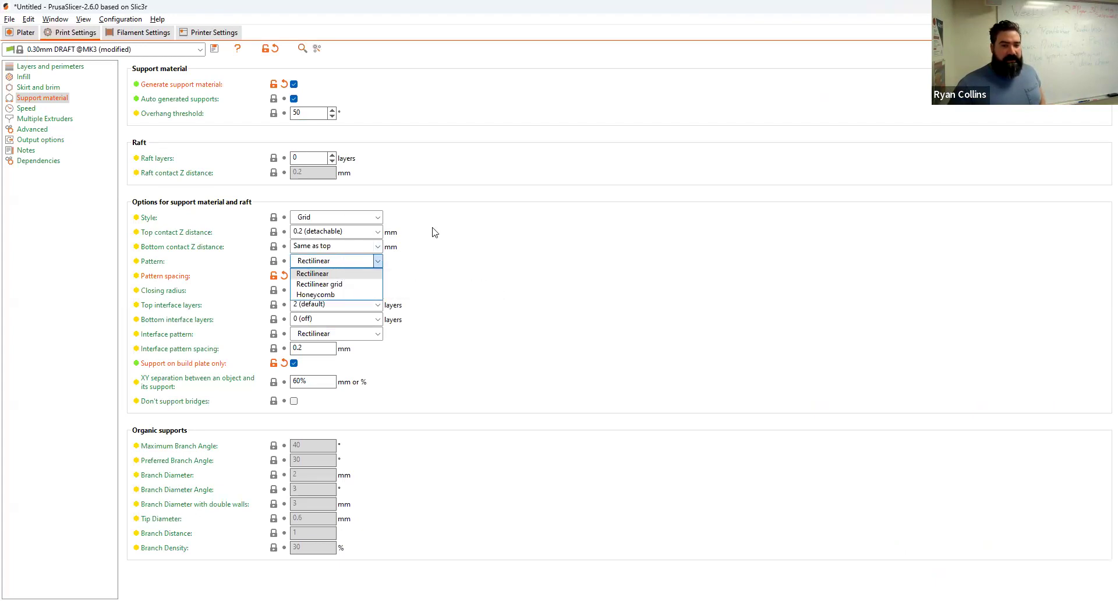
click(345, 219)
click(327, 242)
click(17, 31)
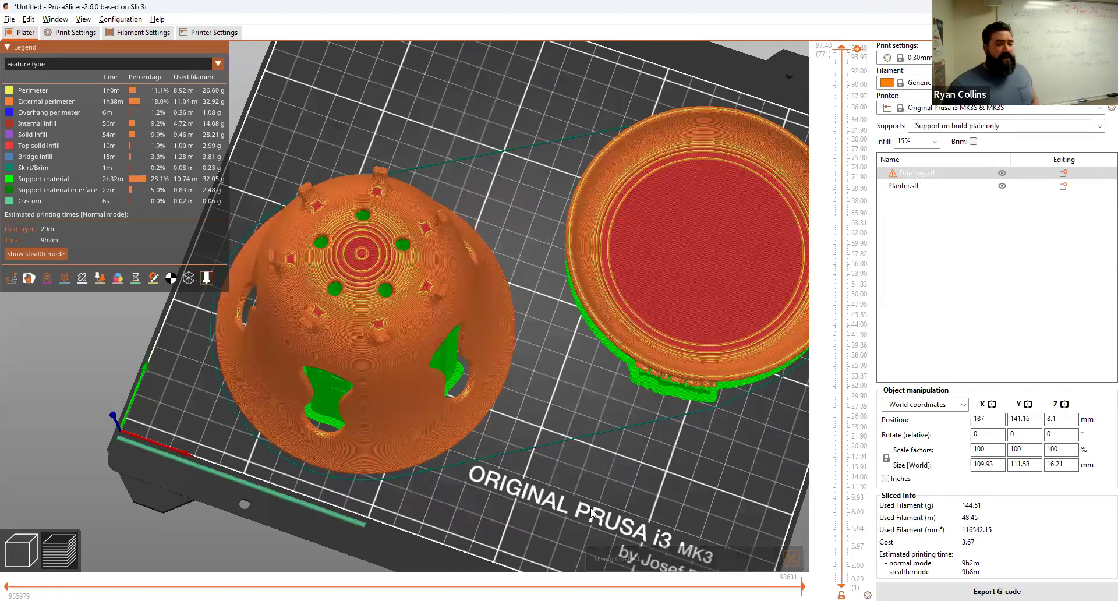
drag(512, 449, 527, 412)
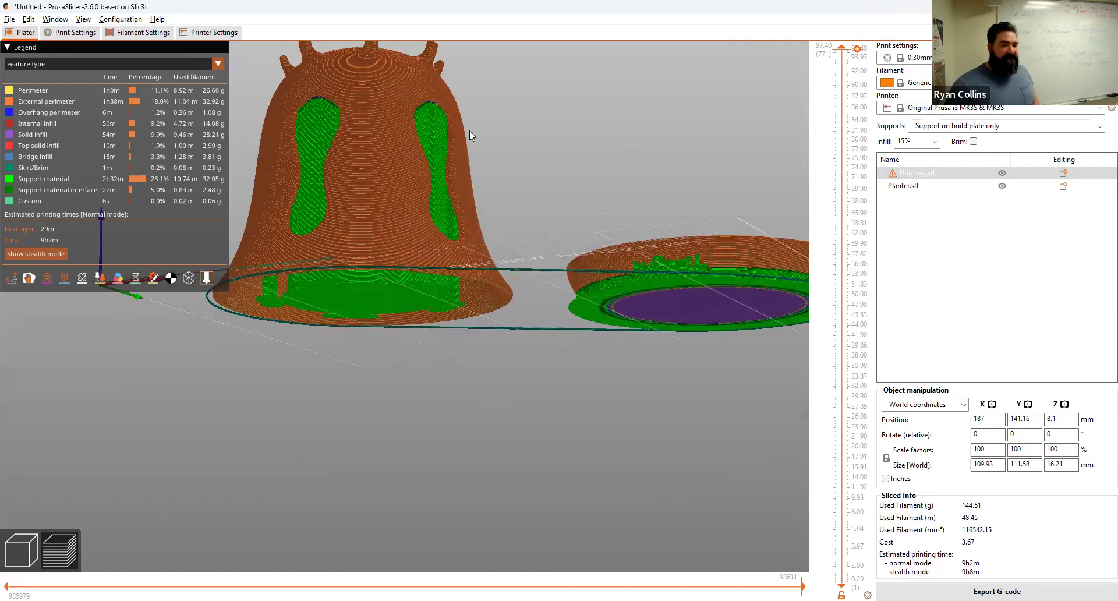
drag(533, 297, 541, 257)
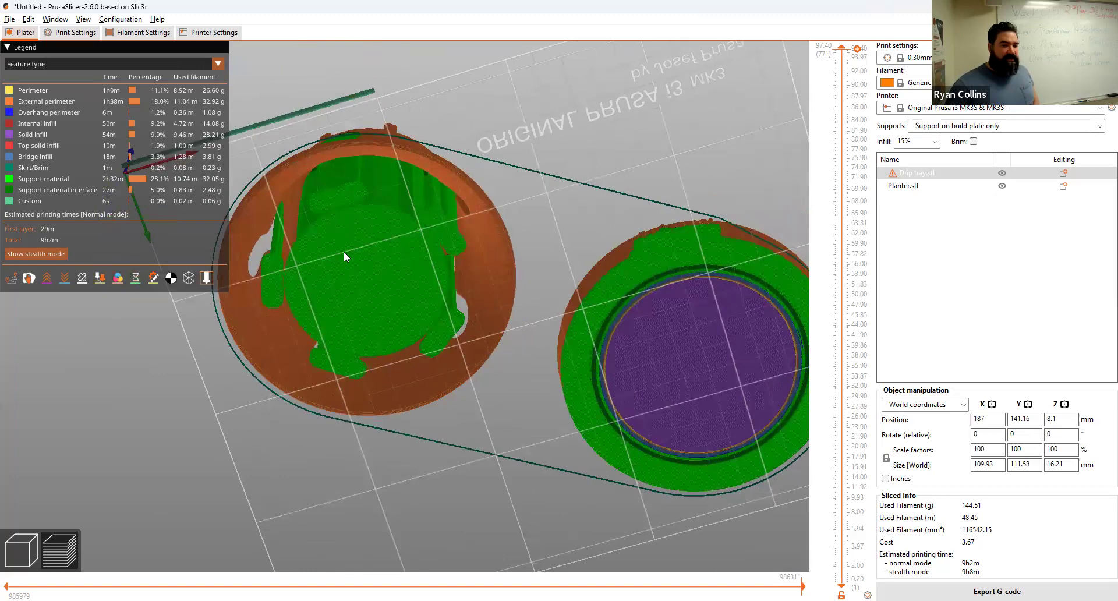
drag(506, 133, 489, 228)
scroll(404, 152, down, 2)
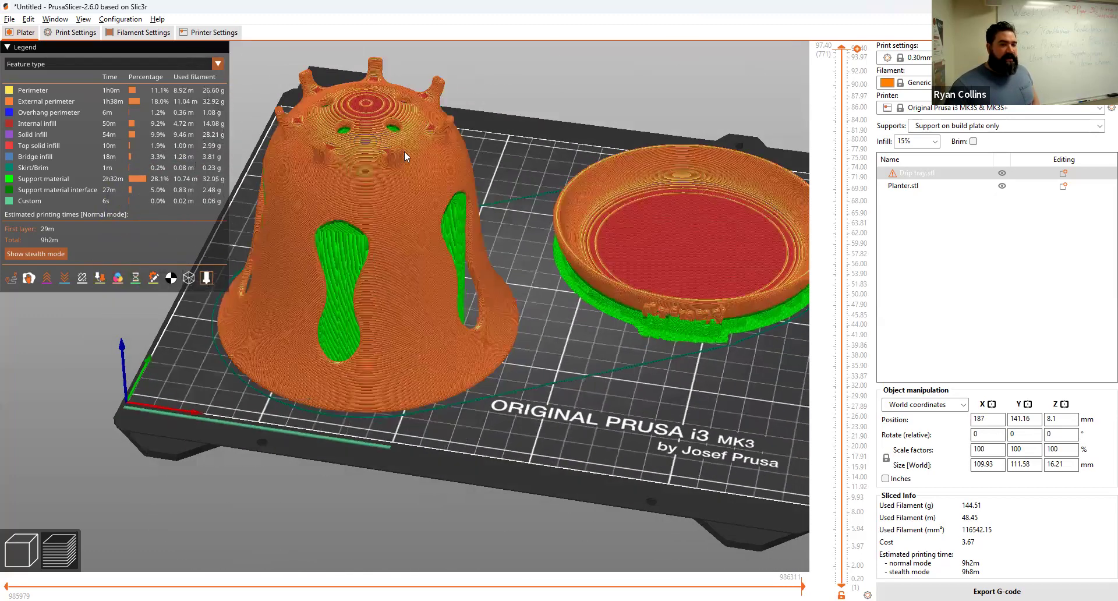
scroll(414, 153, up, 4)
mouse_move(415, 152)
mouse_down()
mouse_move(454, 307)
mouse_move(432, 156)
mouse_up()
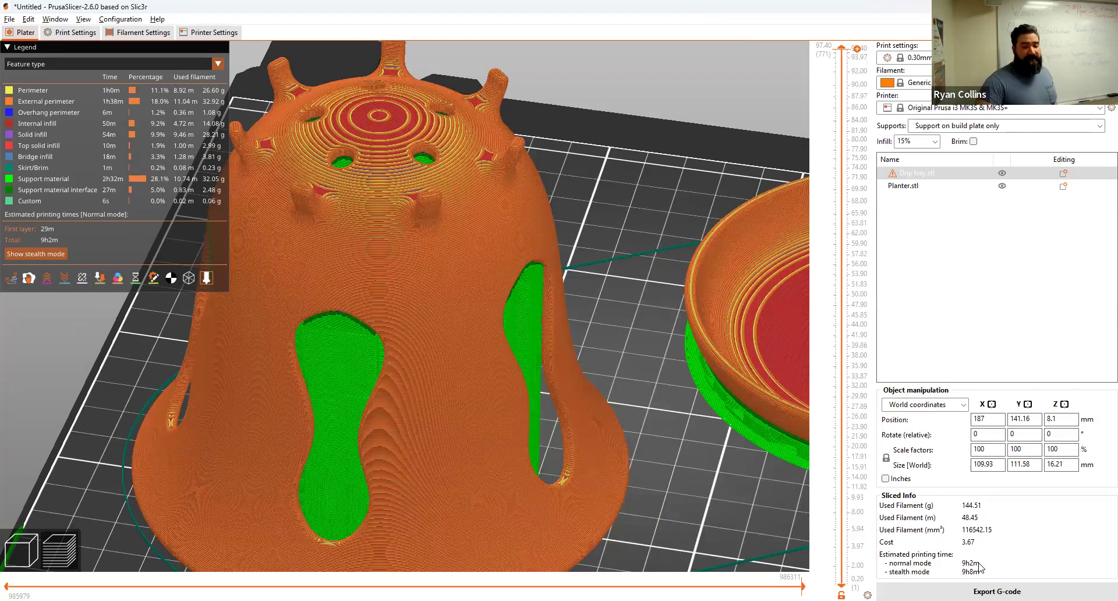
Step: Switch the support style to Organic and re-slice, estimating 8h8m and 129.17 g of filament
click(77, 35)
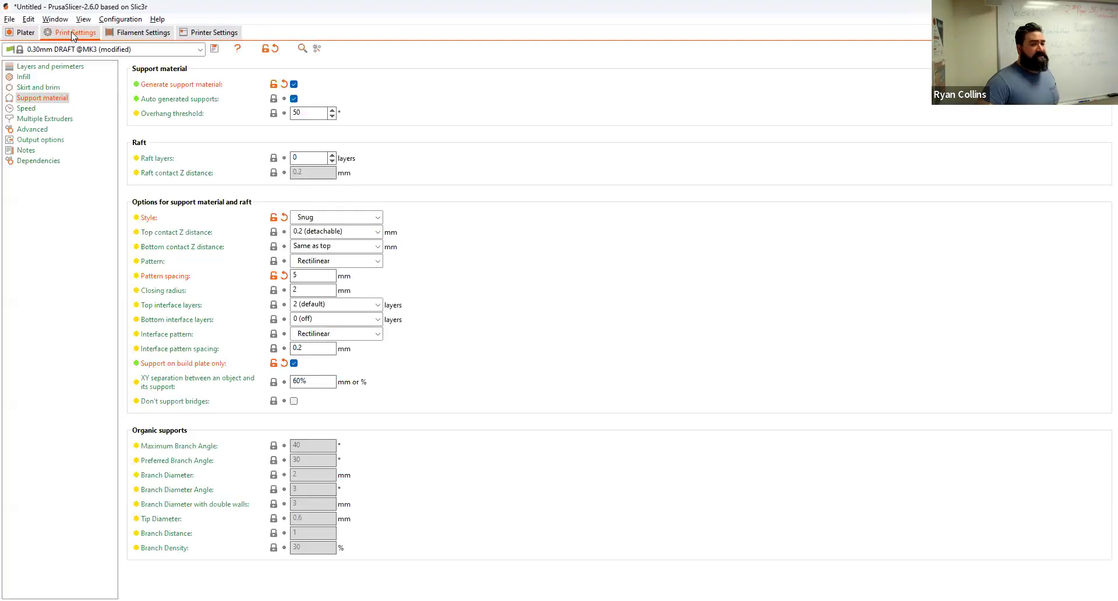
click(376, 262)
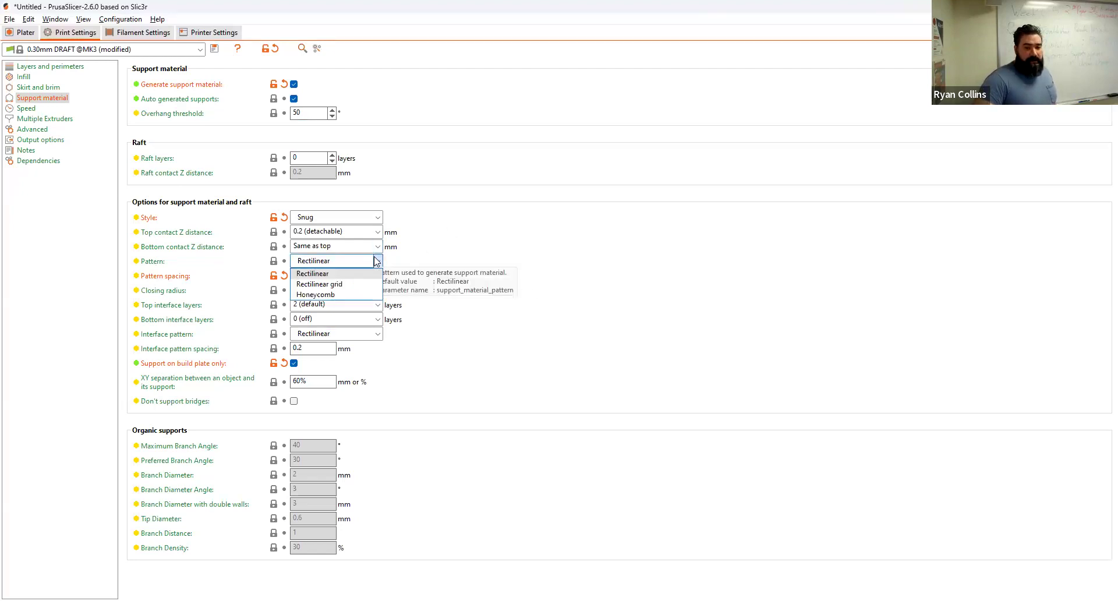
click(376, 261)
click(377, 217)
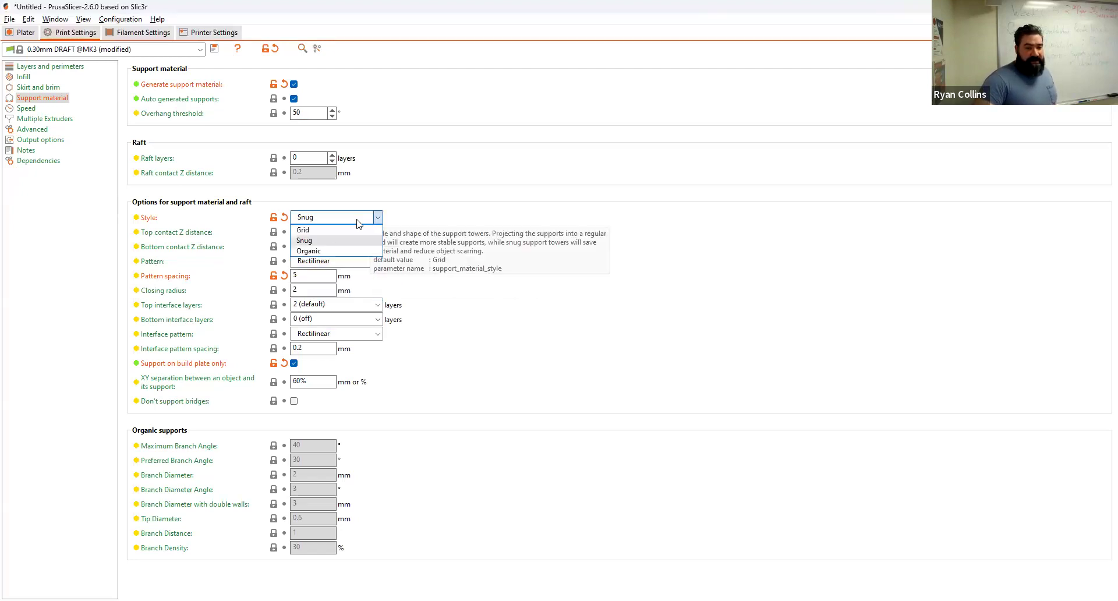
click(324, 251)
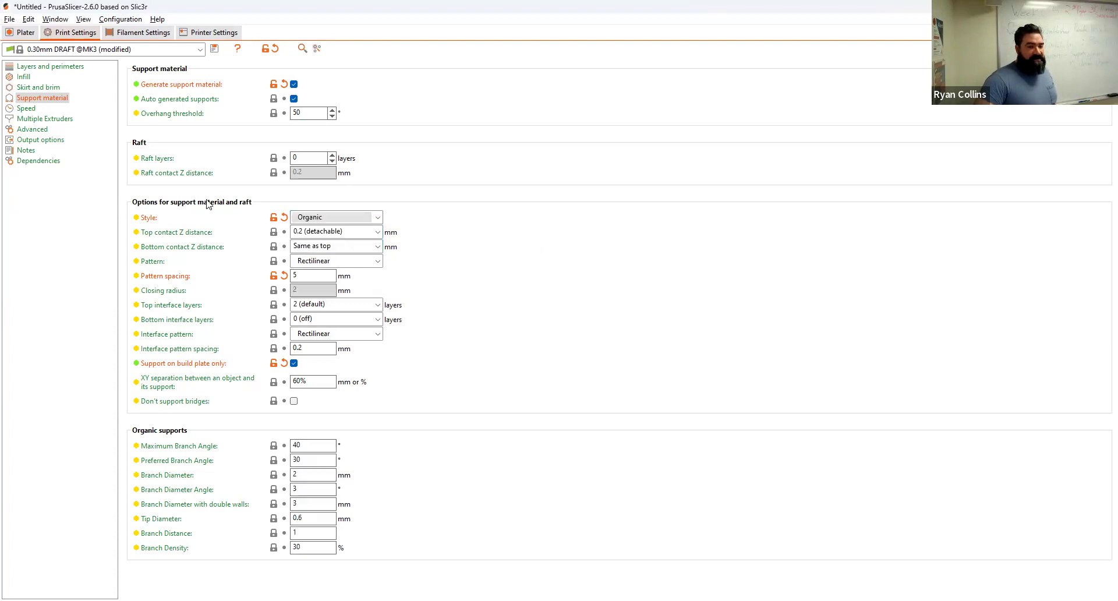
click(24, 34)
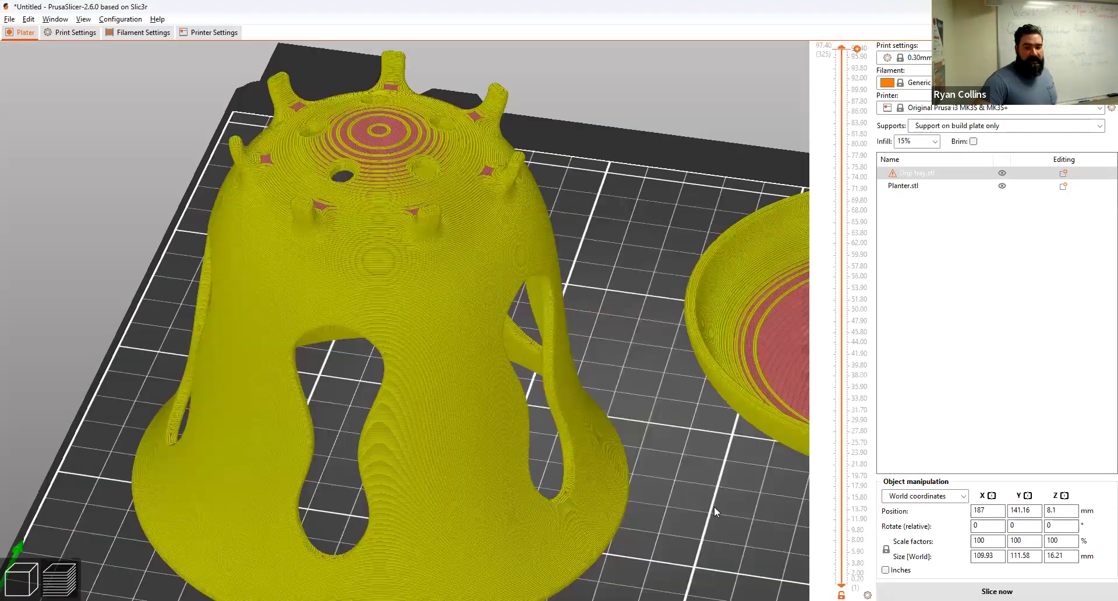
scroll(721, 496, up, 2)
scroll(720, 496, down, 5)
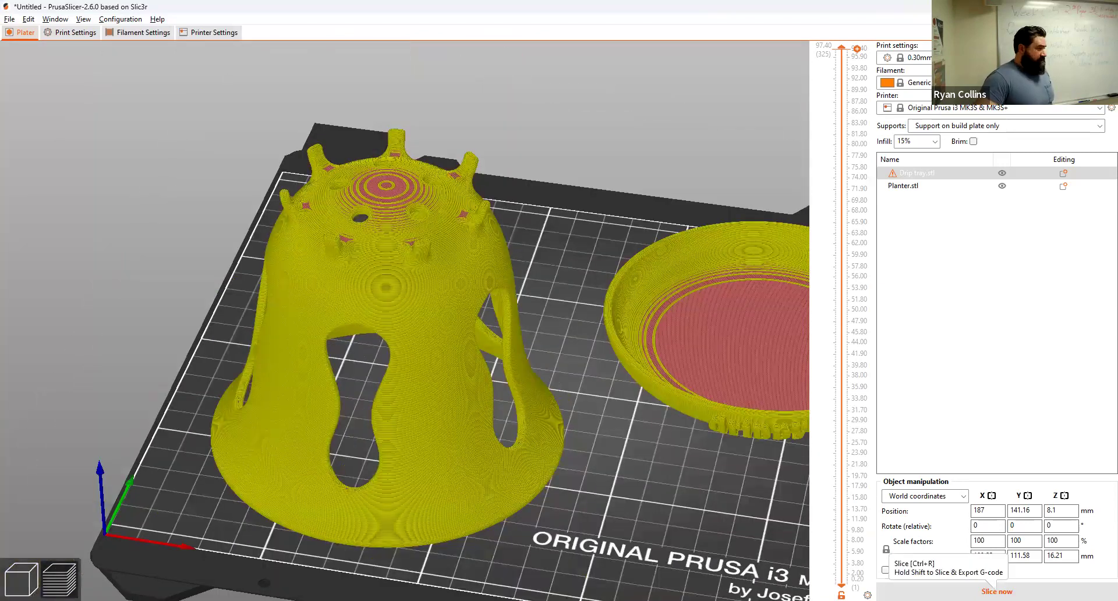
click(997, 591)
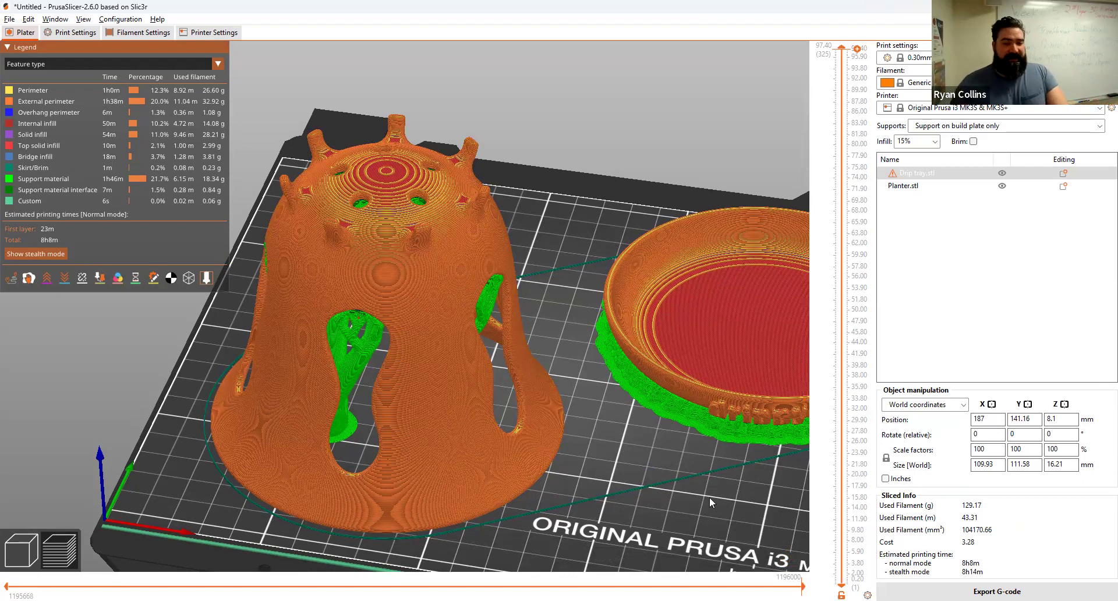
middle_drag(651, 505, 648, 481)
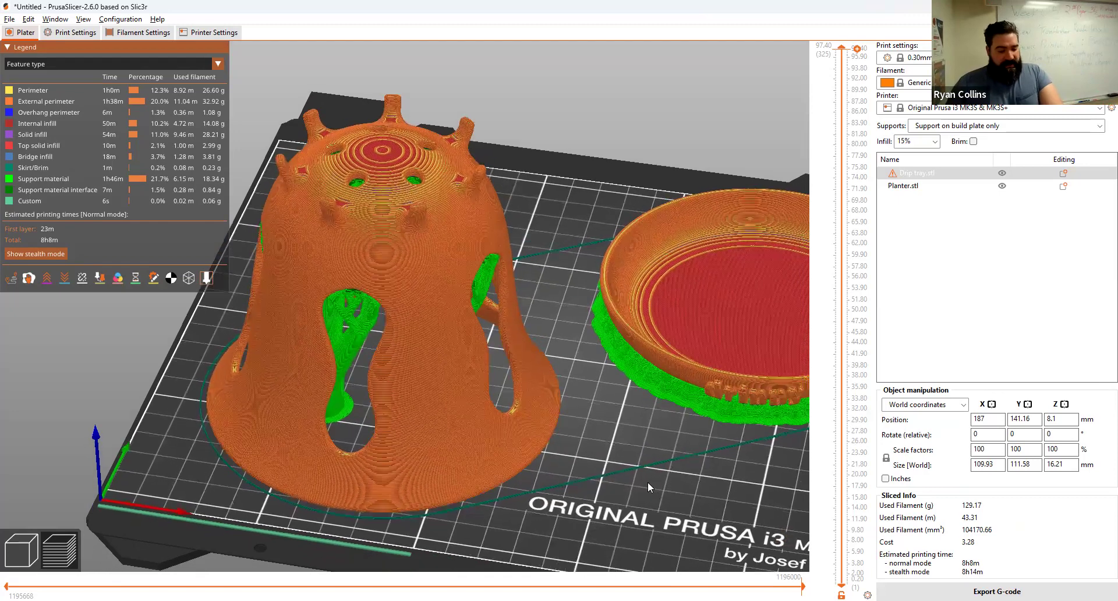
drag(647, 494, 650, 403)
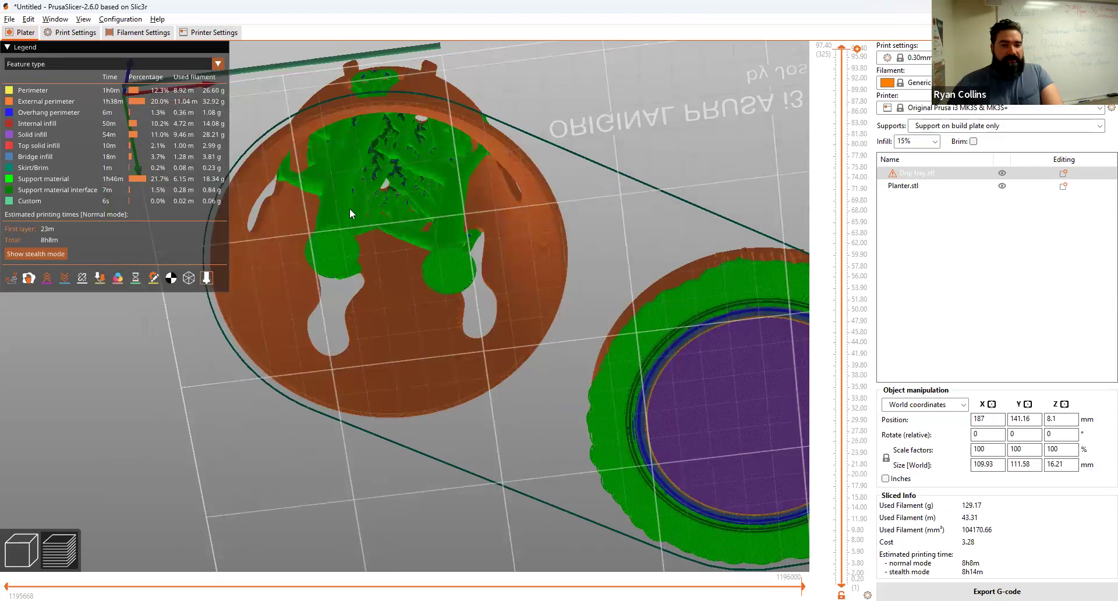
middle_drag(383, 169, 437, 240)
scroll(438, 240, down, 6)
scroll(439, 240, up, 6)
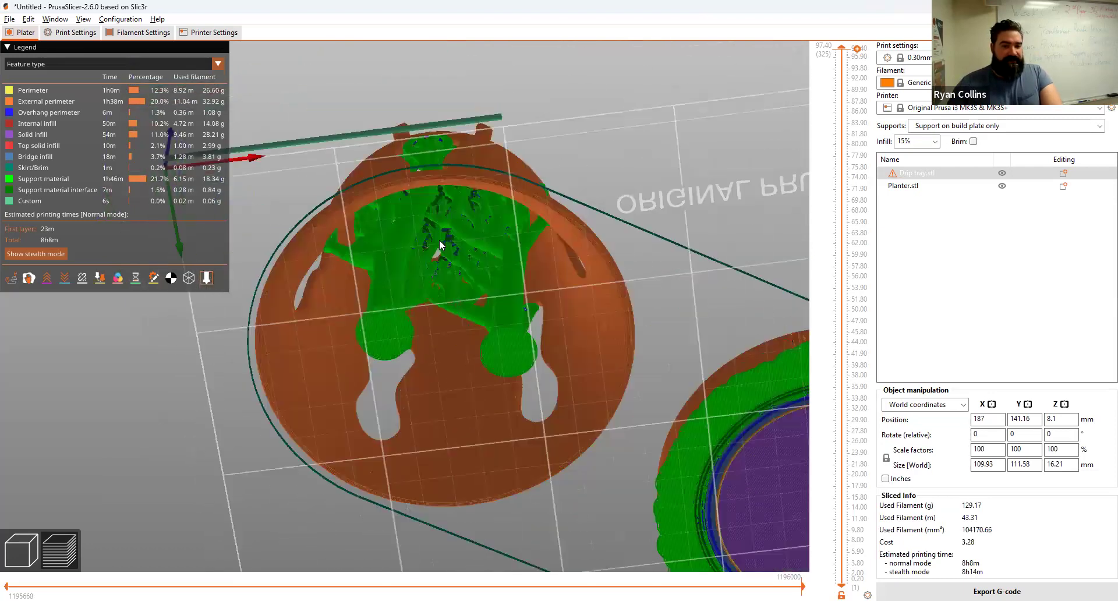
scroll(440, 244, up, 5)
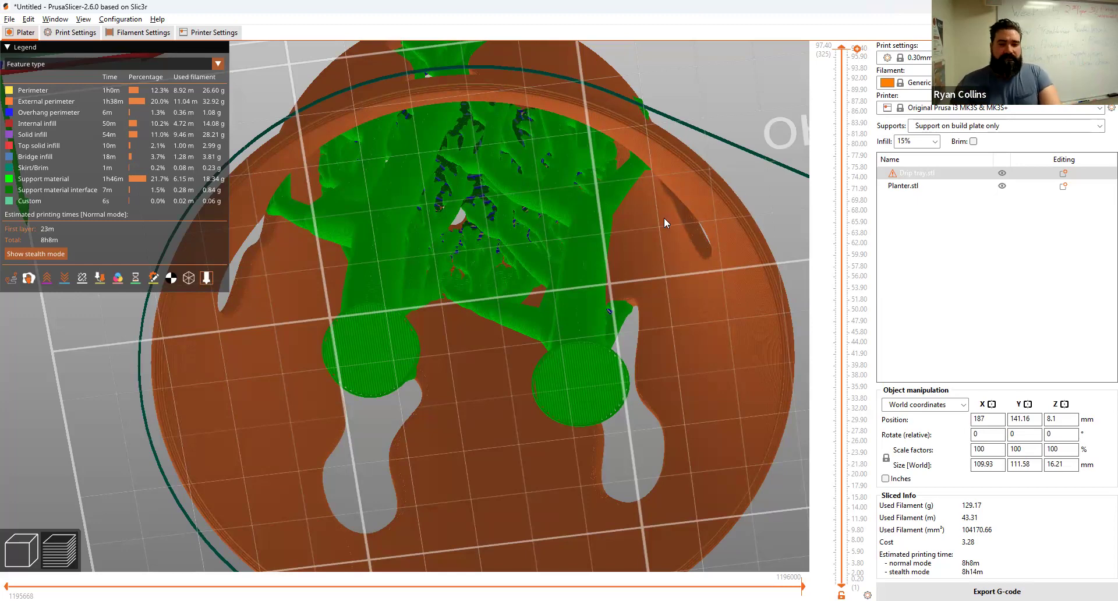
drag(709, 179, 707, 256)
scroll(711, 250, up, 5)
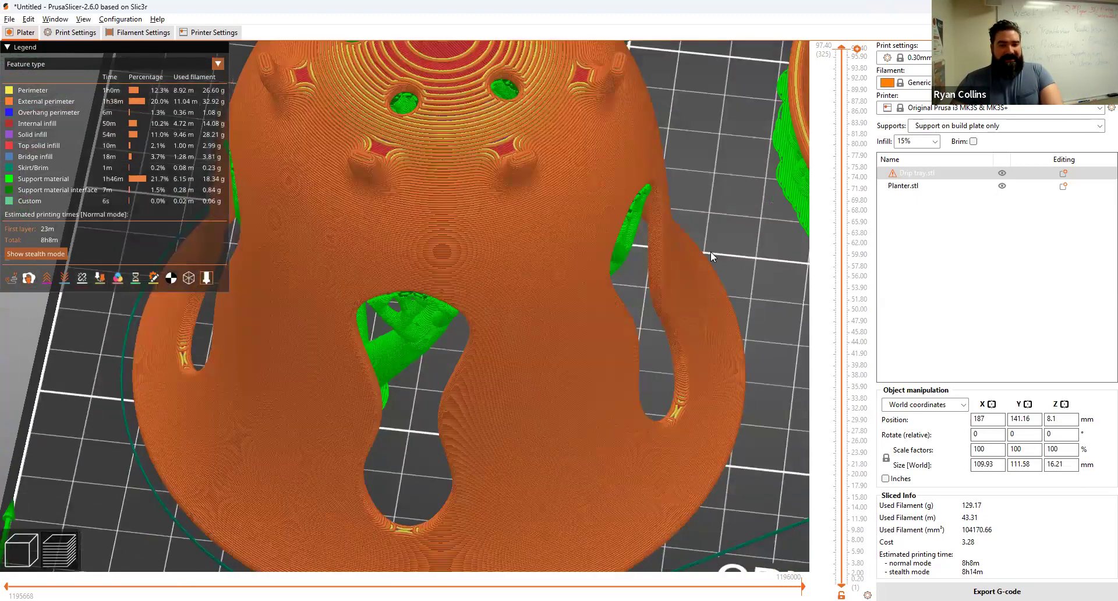
scroll(717, 247, down, 5)
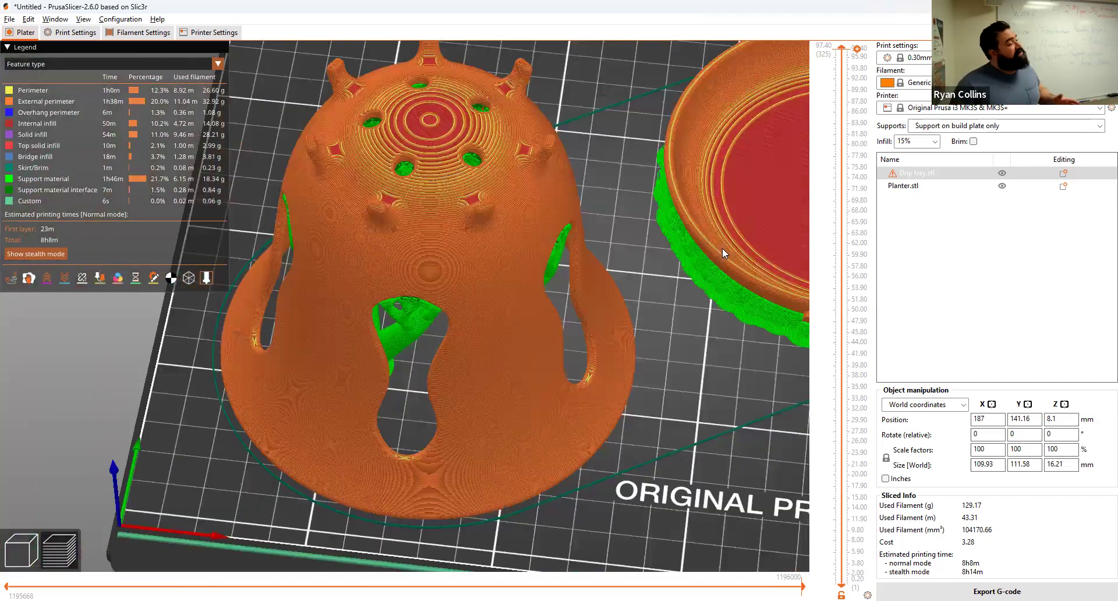
middle_drag(726, 250, 627, 240)
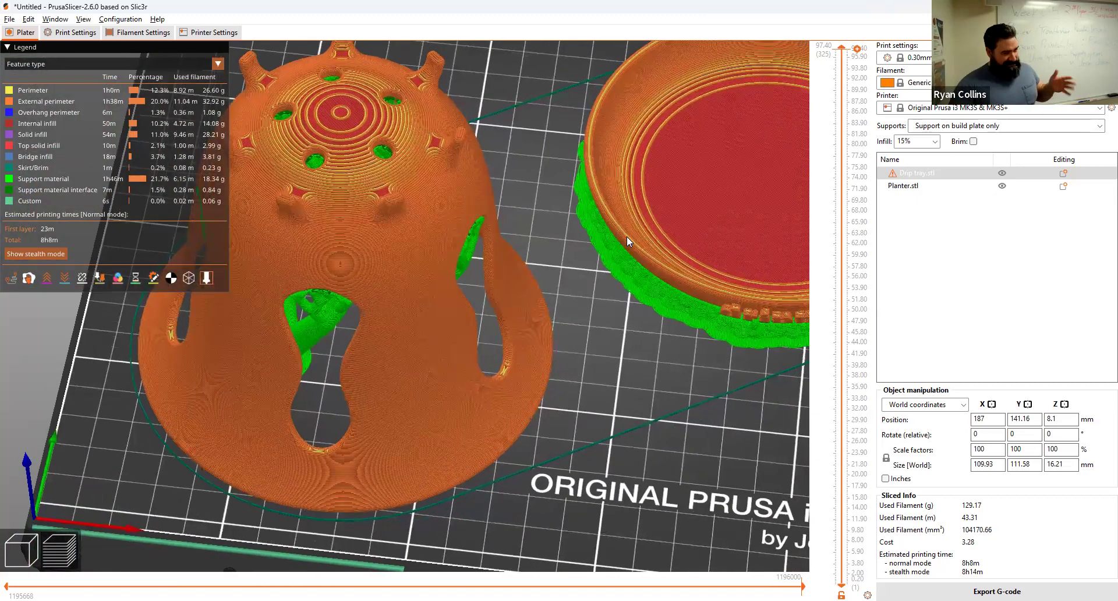
middle_drag(574, 302, 558, 285)
scroll(558, 284, up, 2)
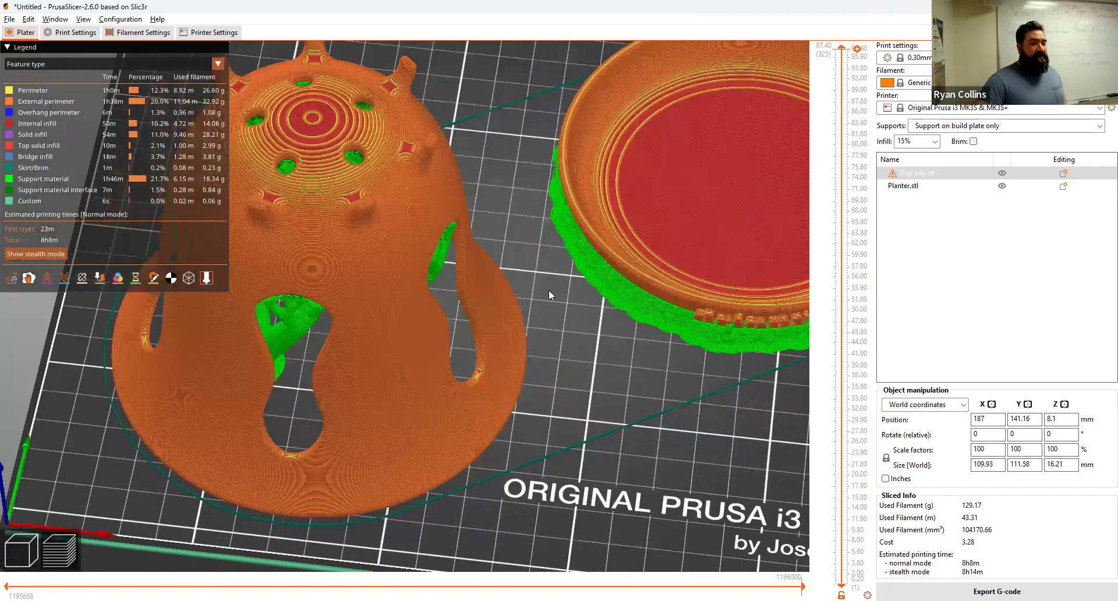
key(b)
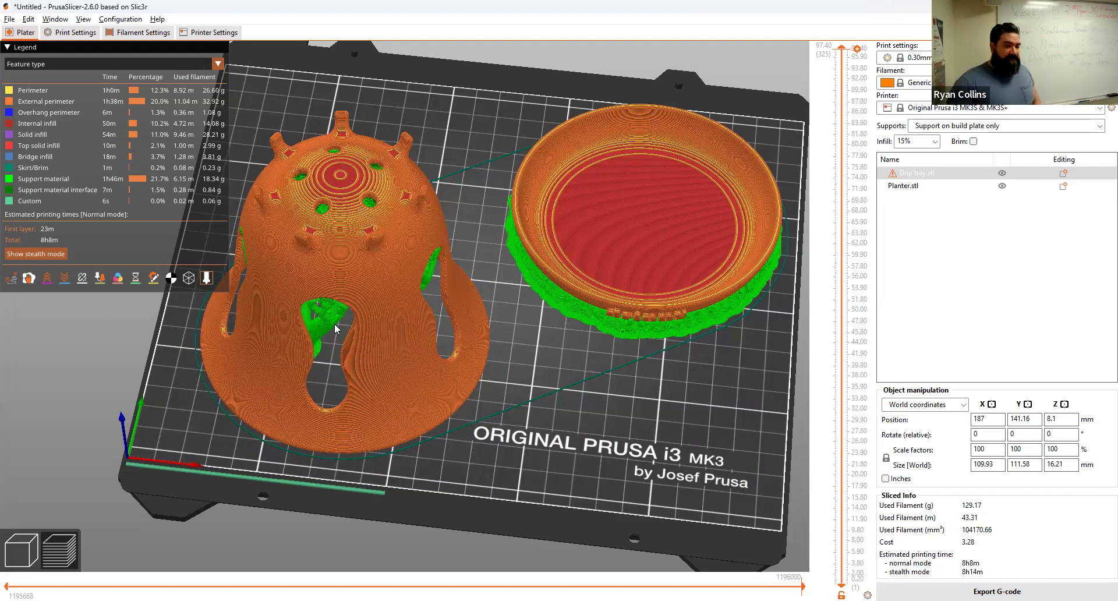
Step: Zoom and pan the sliced preview to view the planter, drip tray and organic supports across the whole bed
scroll(333, 314, down, 3)
scroll(343, 320, up, 6)
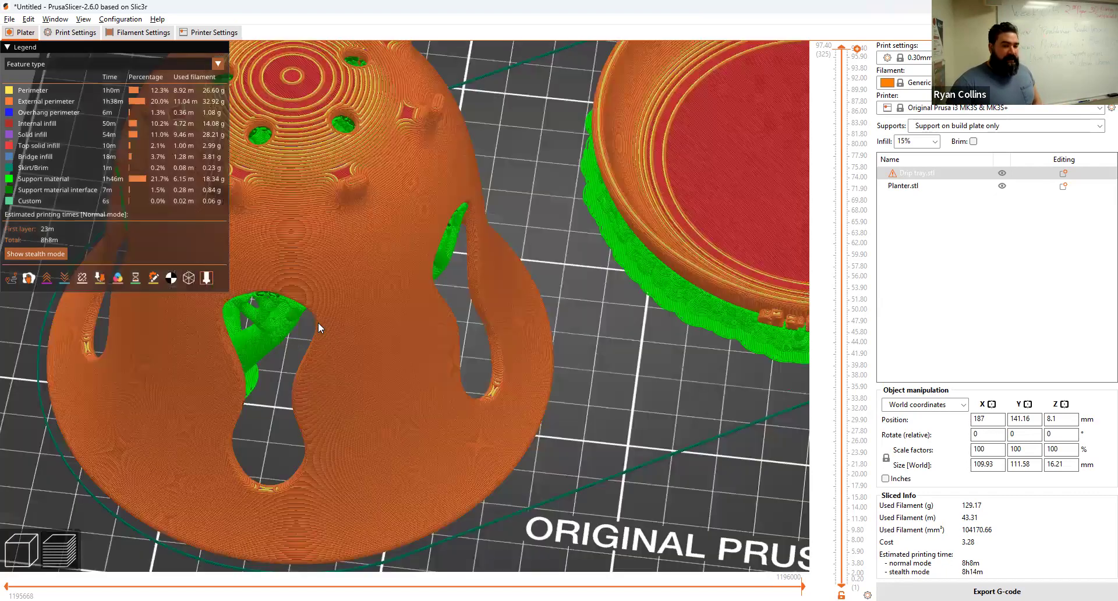
scroll(318, 323, up, 5)
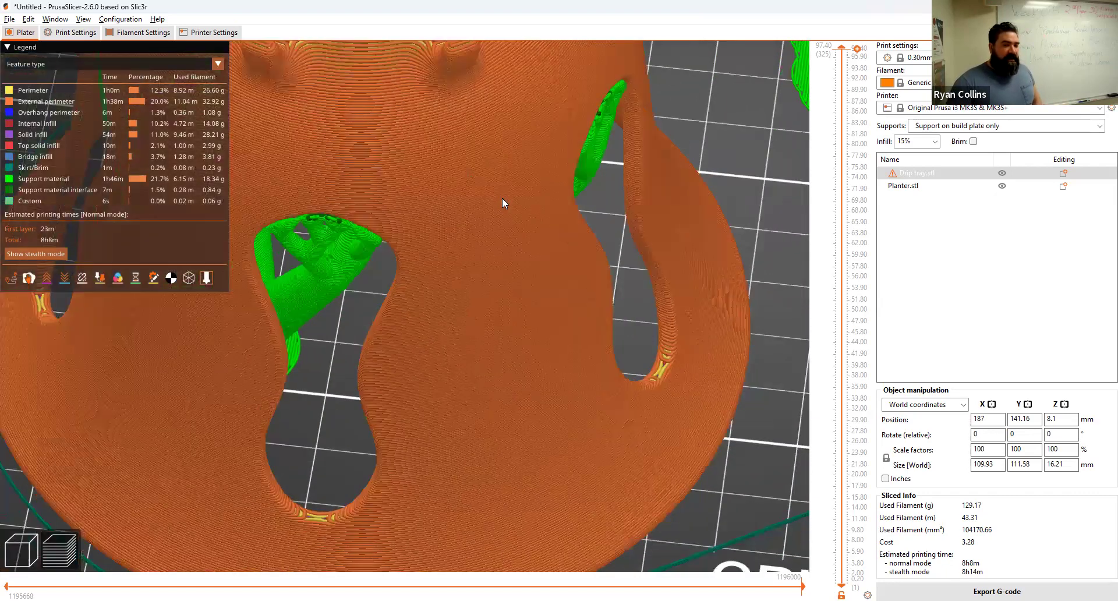
right_drag(501, 197, 541, 178)
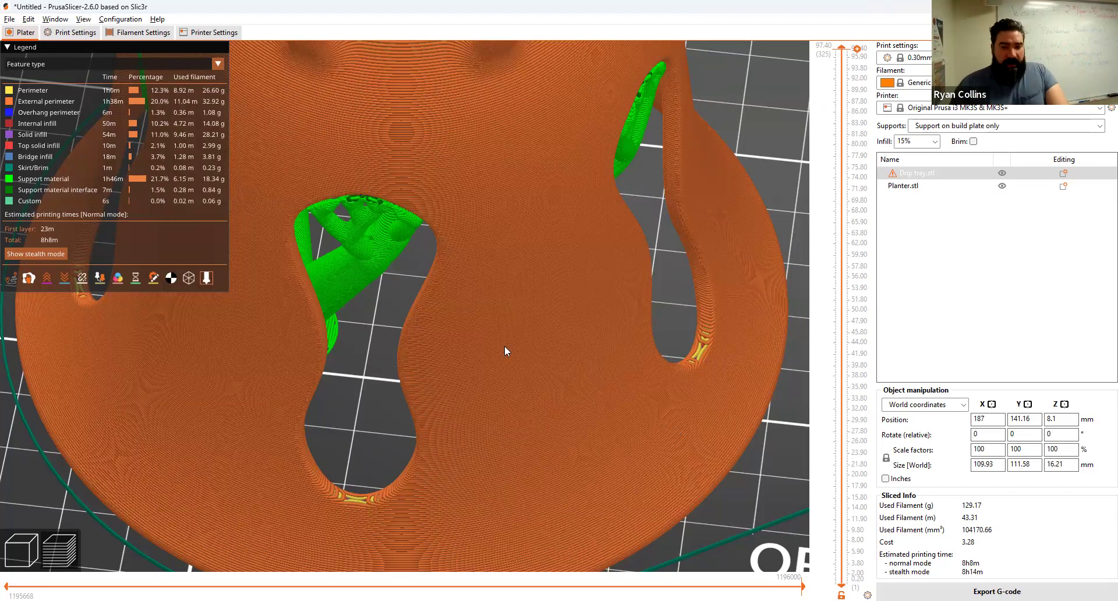
scroll(631, 319, down, 10)
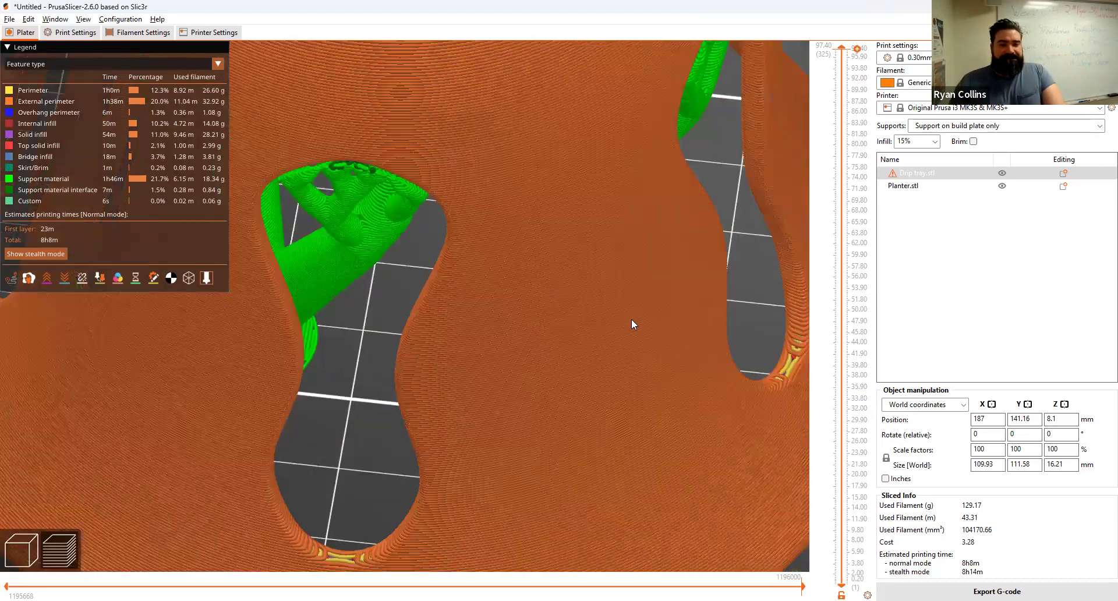
scroll(669, 362, down, 5)
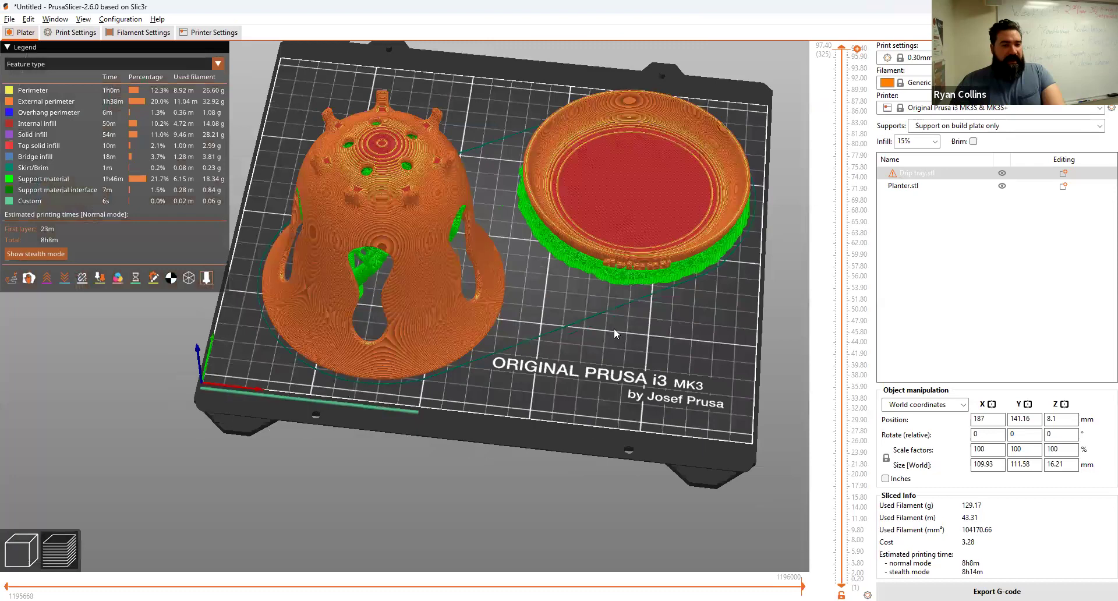
Step: Reduce the support pattern spacing from 5 mm to 2 mm
click(70, 32)
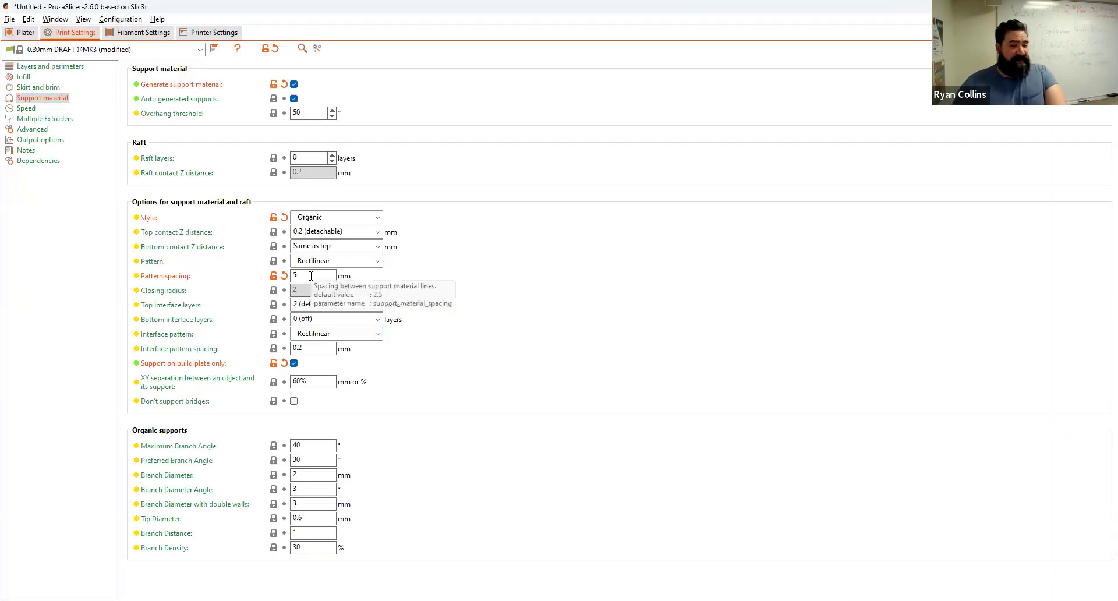
drag(311, 276, 286, 278)
text(2)
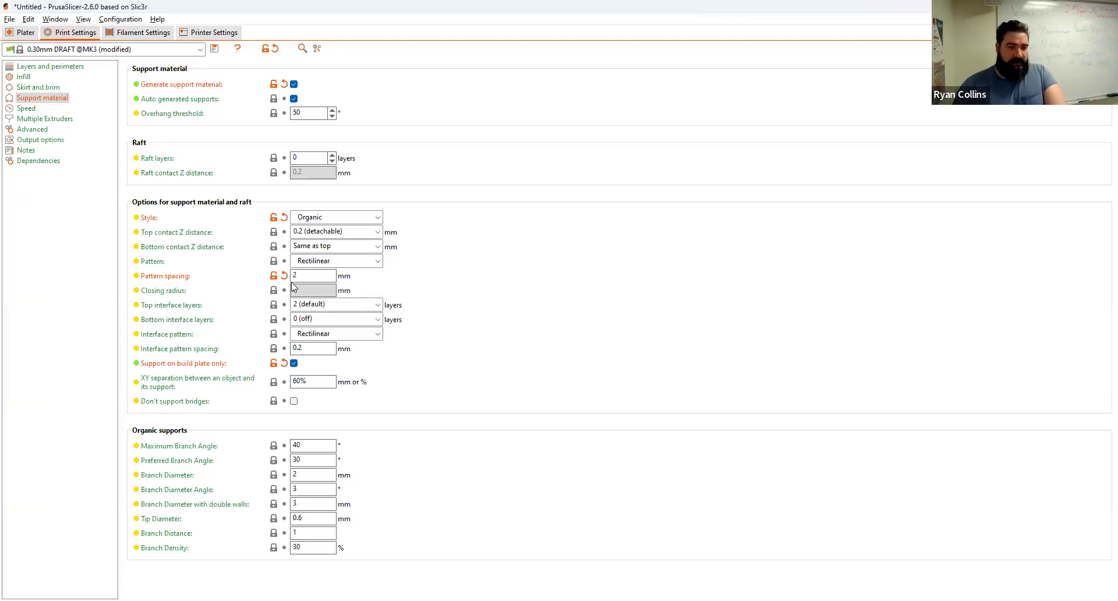
click(26, 33)
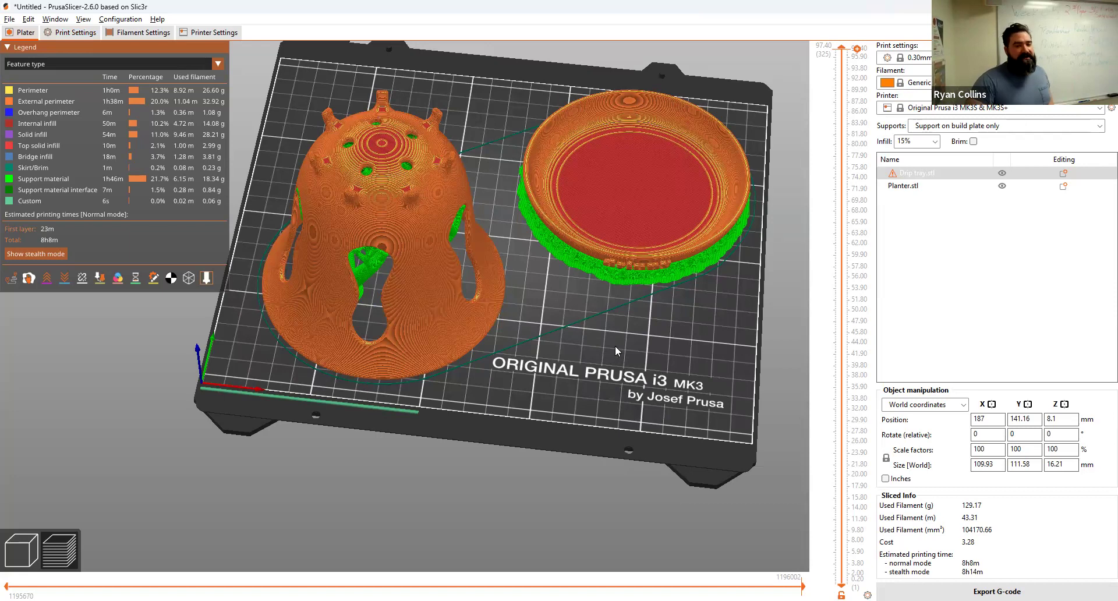
Step: Orbit, pan and zoom the preview to inspect the green organic supports under the drip tray's rim
drag(616, 347, 613, 341)
right_drag(612, 340, 502, 362)
scroll(503, 361, down, 5)
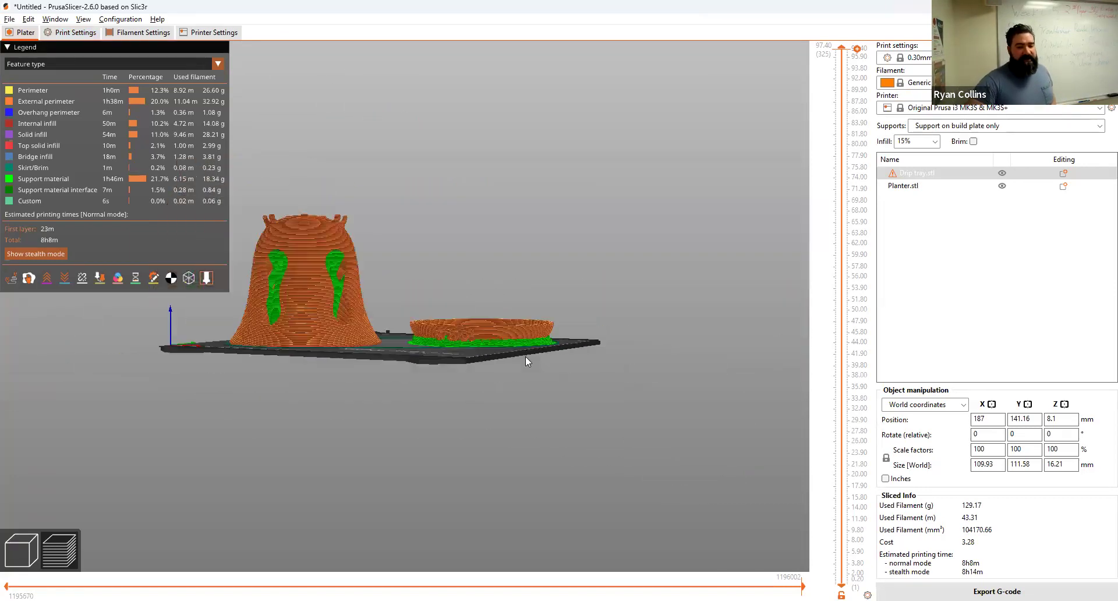
scroll(525, 356, up, 10)
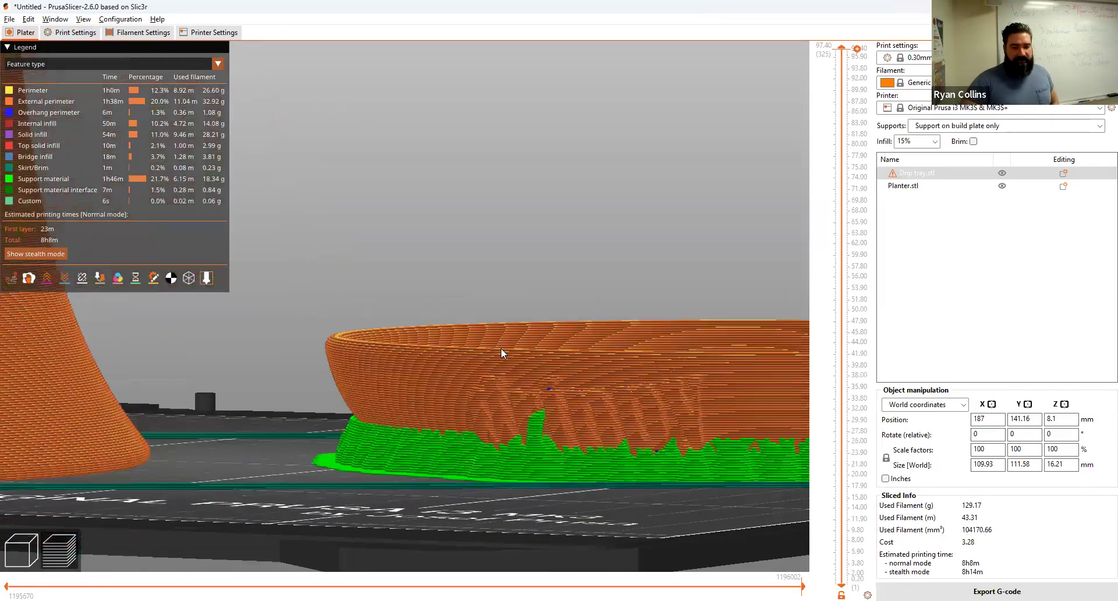
scroll(501, 348, up, 1)
drag(567, 516, 522, 530)
right_drag(514, 402, 509, 297)
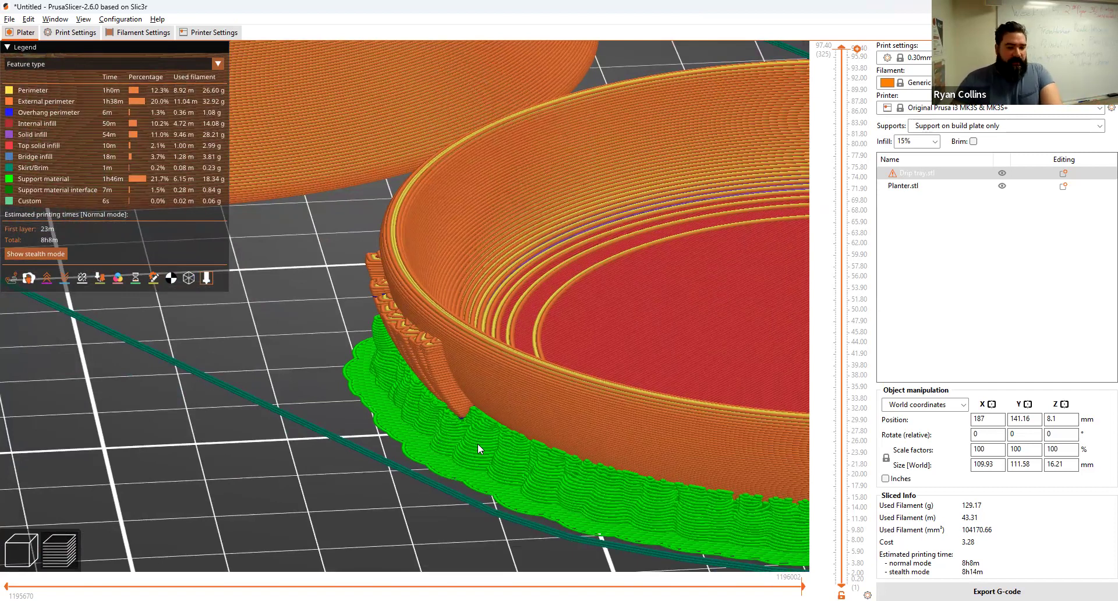
right_drag(427, 342, 236, 148)
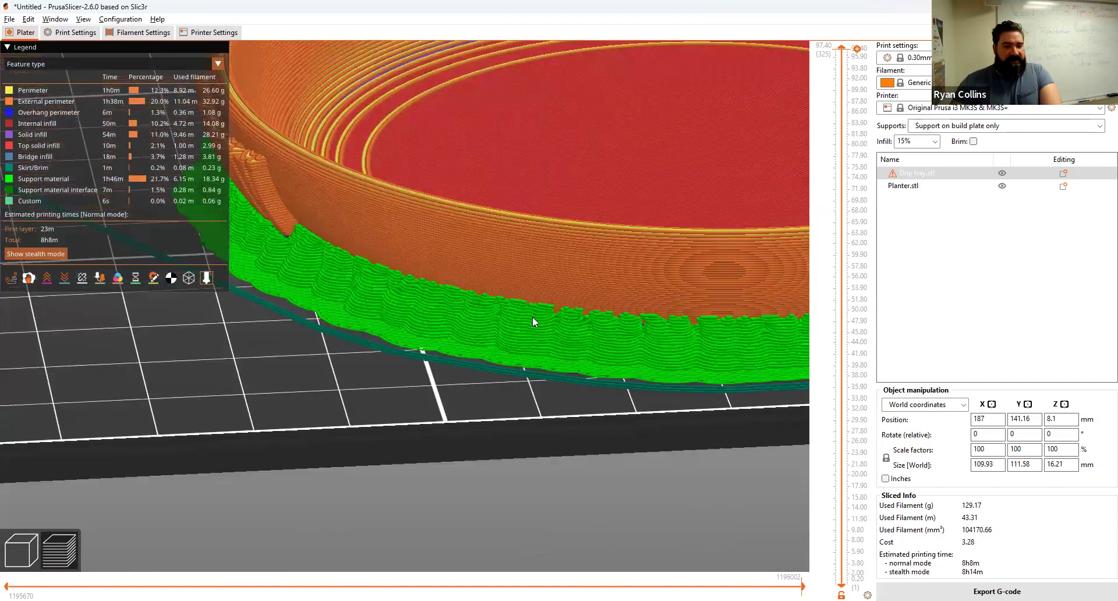
drag(549, 382, 553, 372)
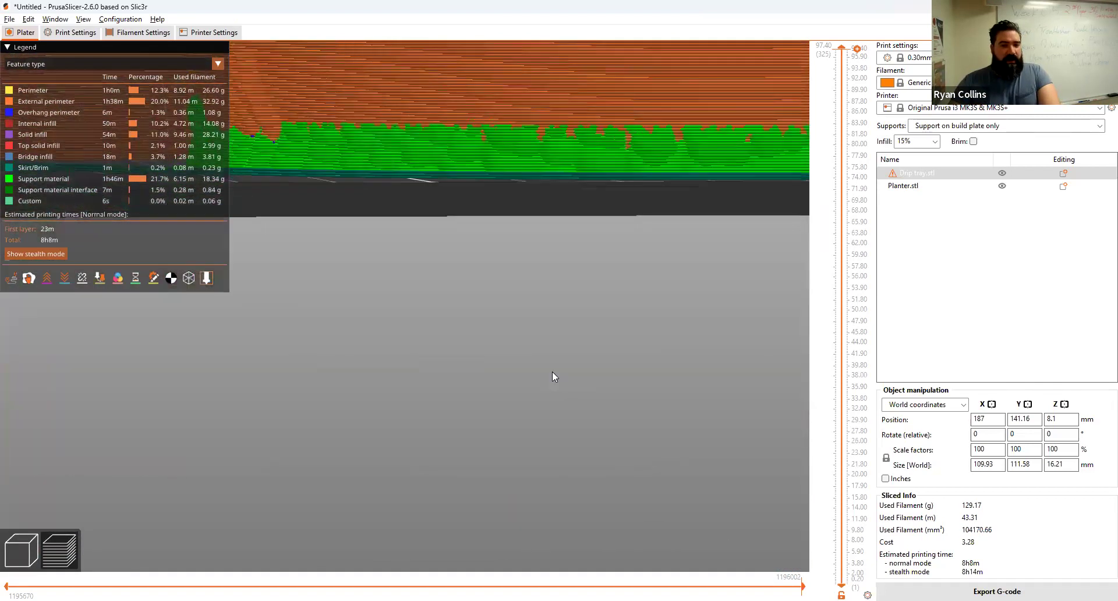
Step: Return to the 3D model view and orbit below the plate to see the drip tray's underside
click(21, 550)
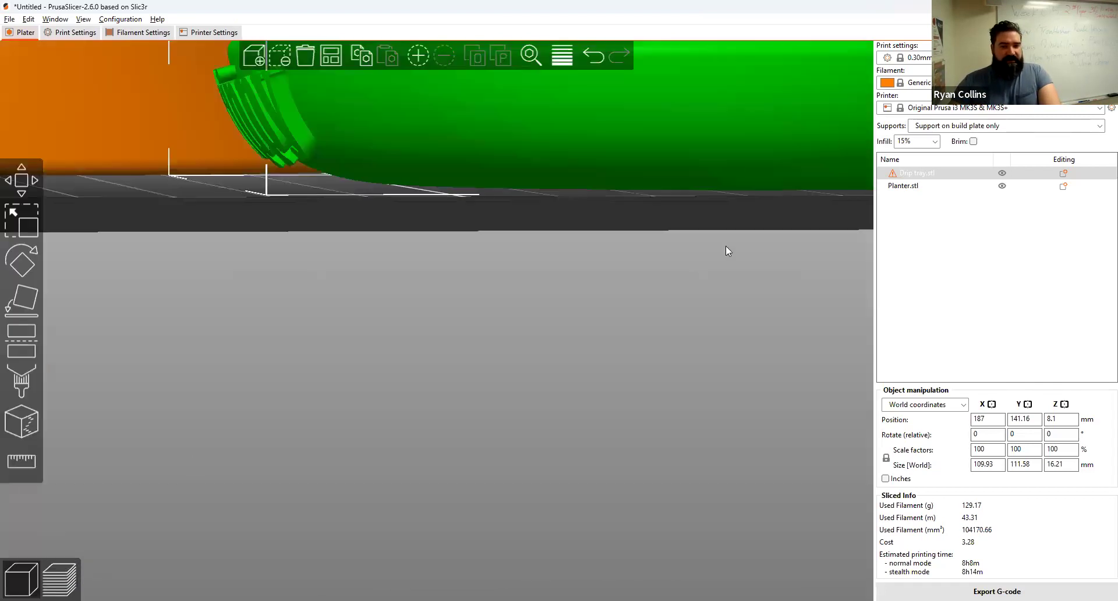
right_drag(421, 297, 309, 307)
scroll(743, 301, up, 2)
scroll(743, 301, down, 6)
drag(741, 264, 739, 263)
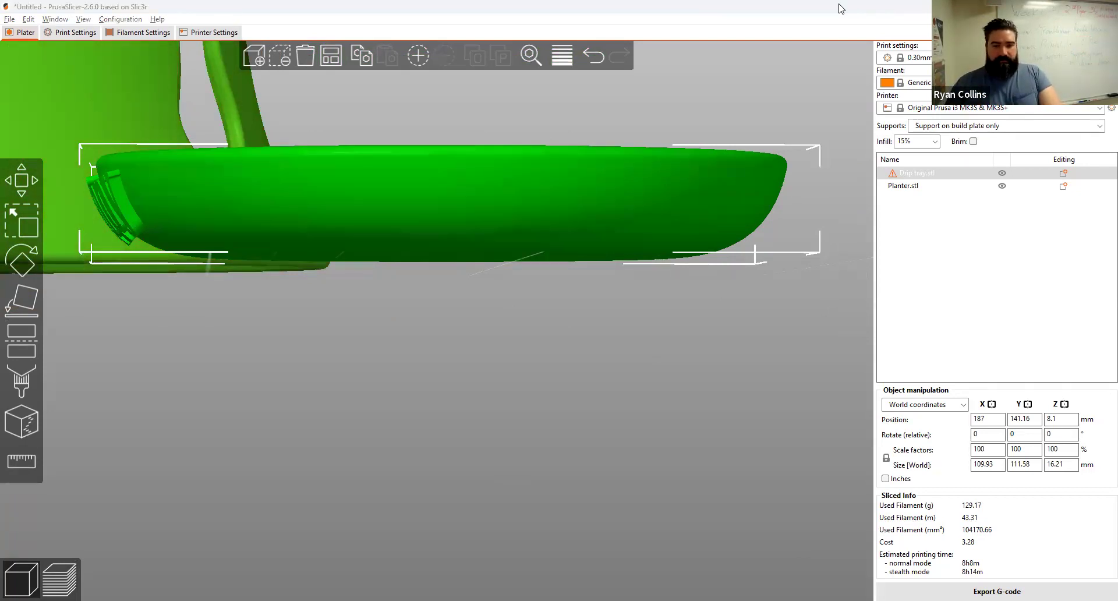
Step: Bring up the Fusion planter design and inspect the 'drippy' emboss from angled and right-side views
click(1048, 7)
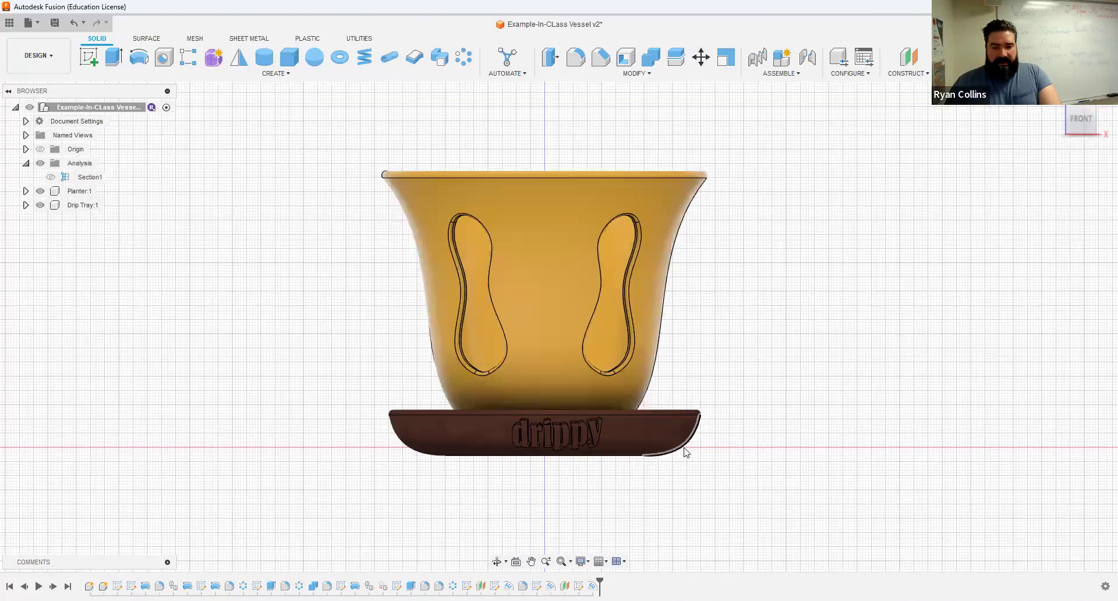
scroll(641, 474, up, 6)
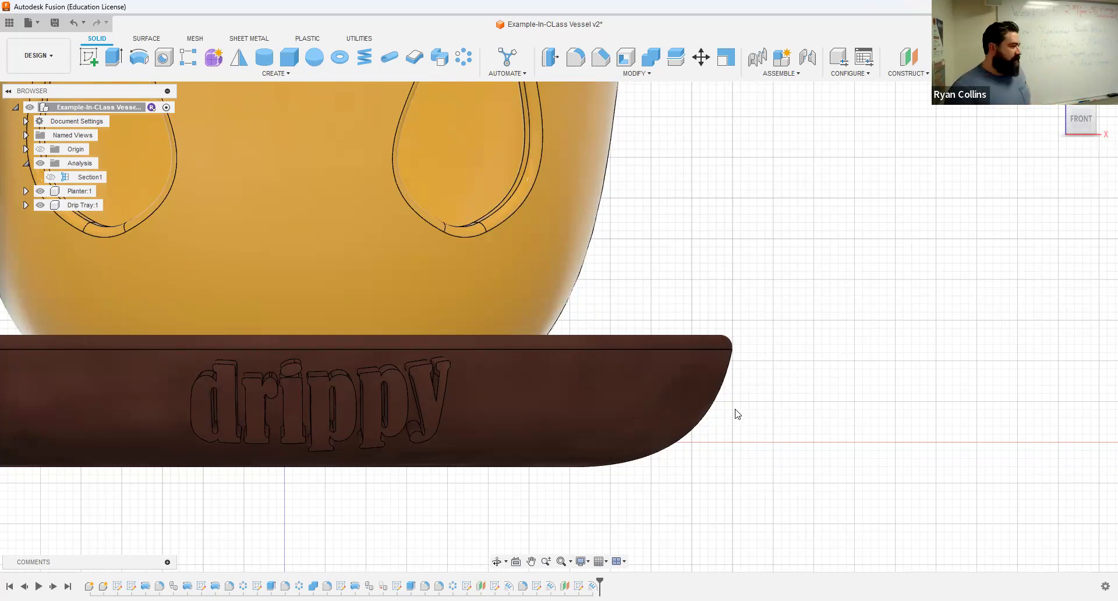
shift+middle_drag(561, 441, 331, 347)
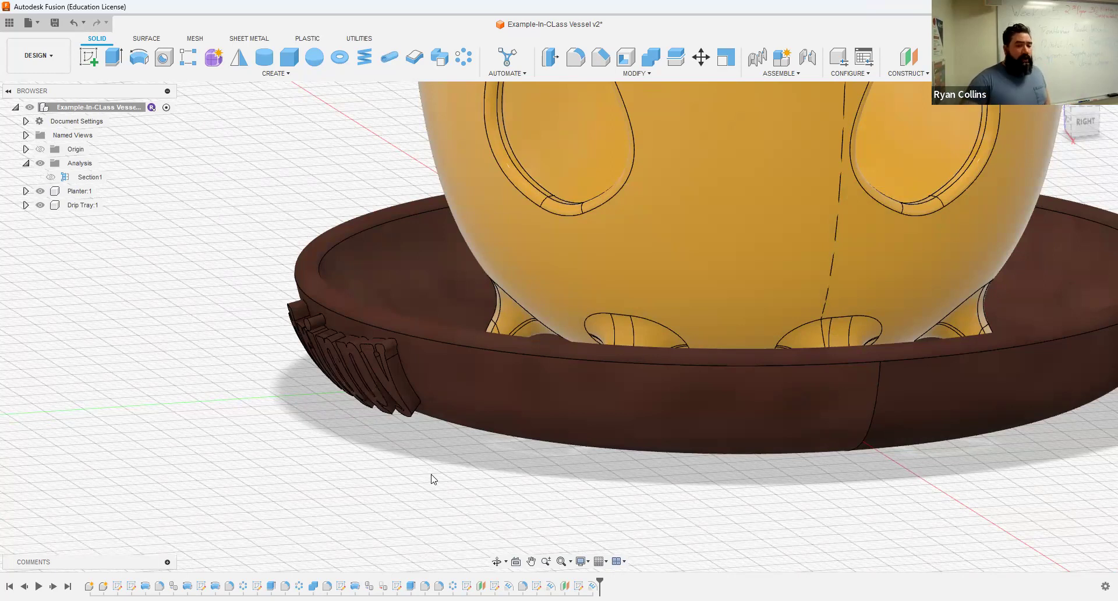
click(1084, 123)
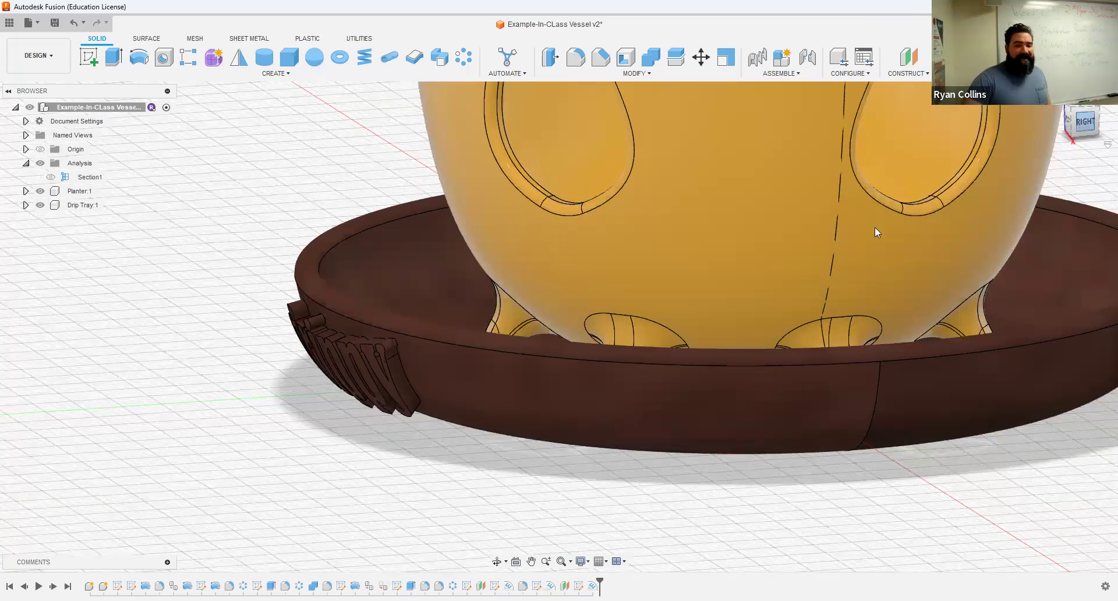
scroll(358, 392, up, 6)
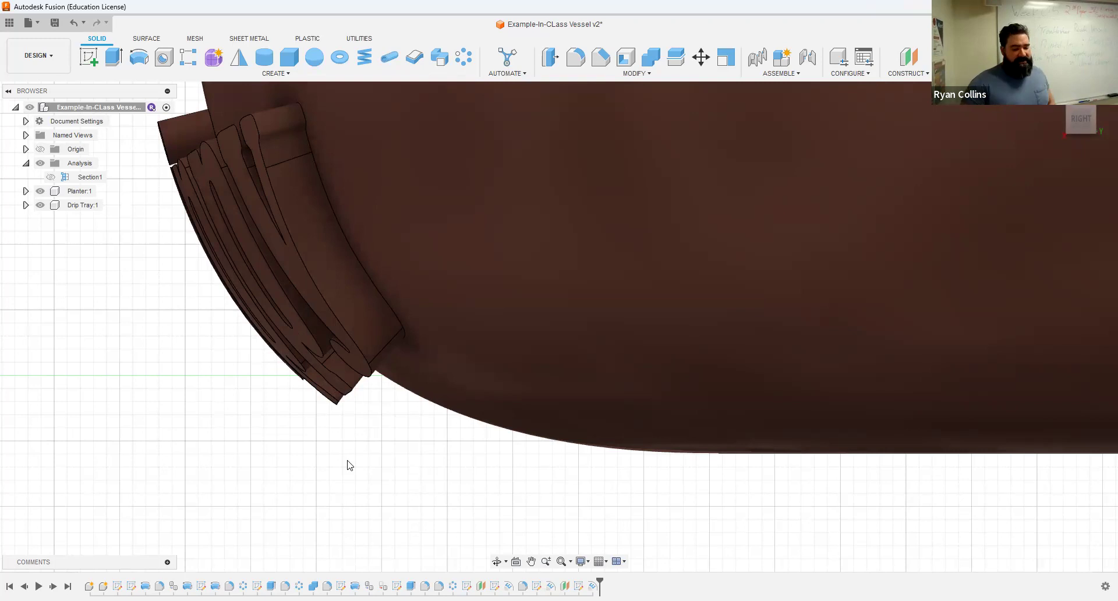
shift+middle_drag(344, 492, 441, 484)
scroll(444, 483, down, 5)
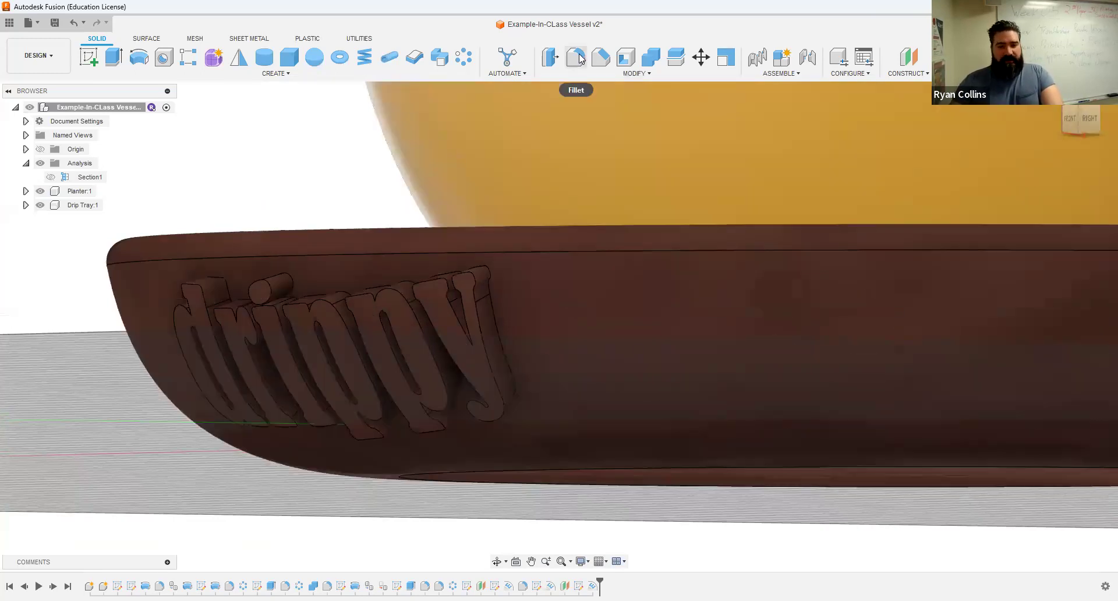
click(577, 58)
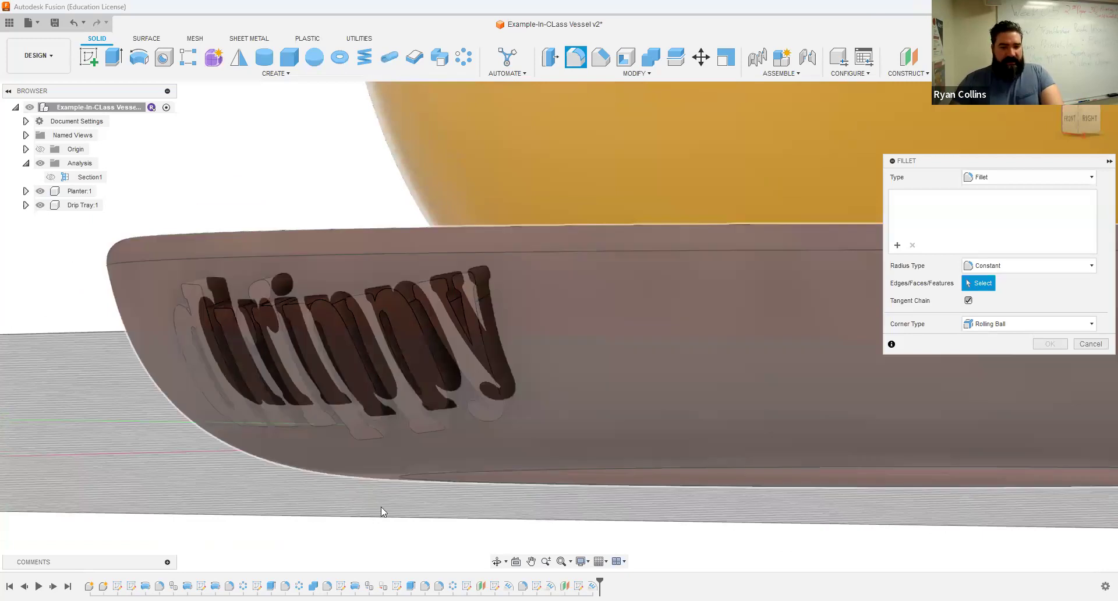
mouse_move(381, 520)
shift+middle_down()
mouse_move(362, 527)
mouse_move(388, 518)
shift+middle_up()
text(1)
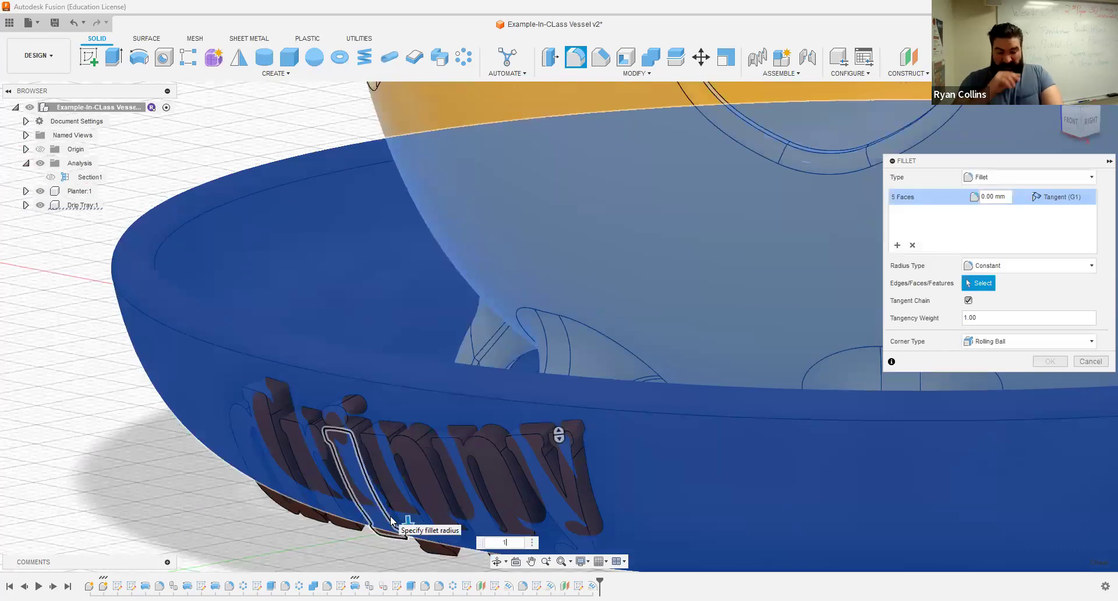
key(Return)
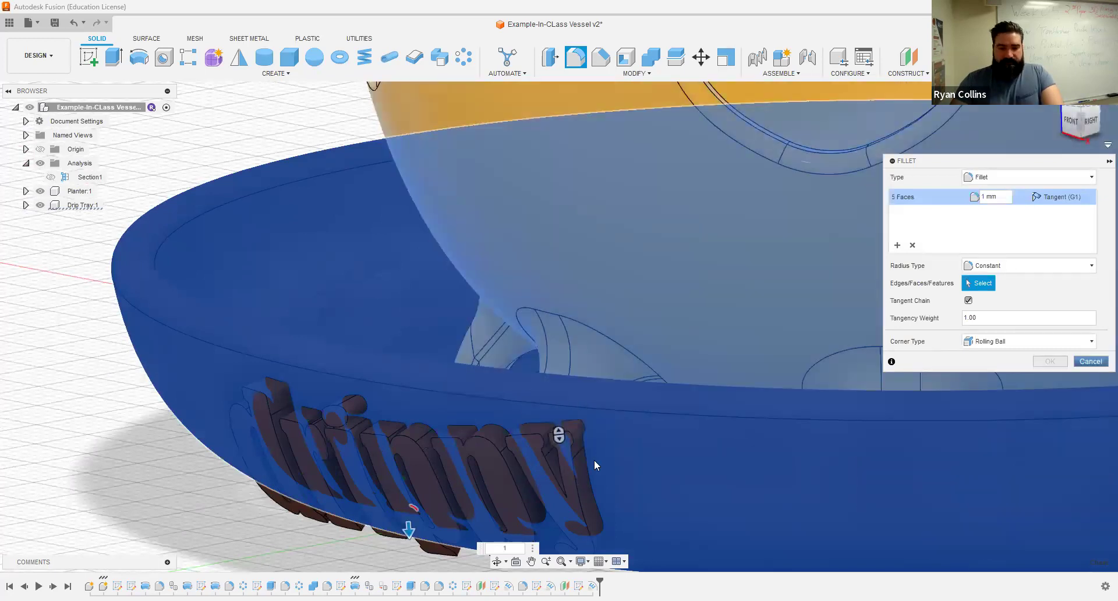
key(Escape)
middle_drag(472, 475, 351, 345)
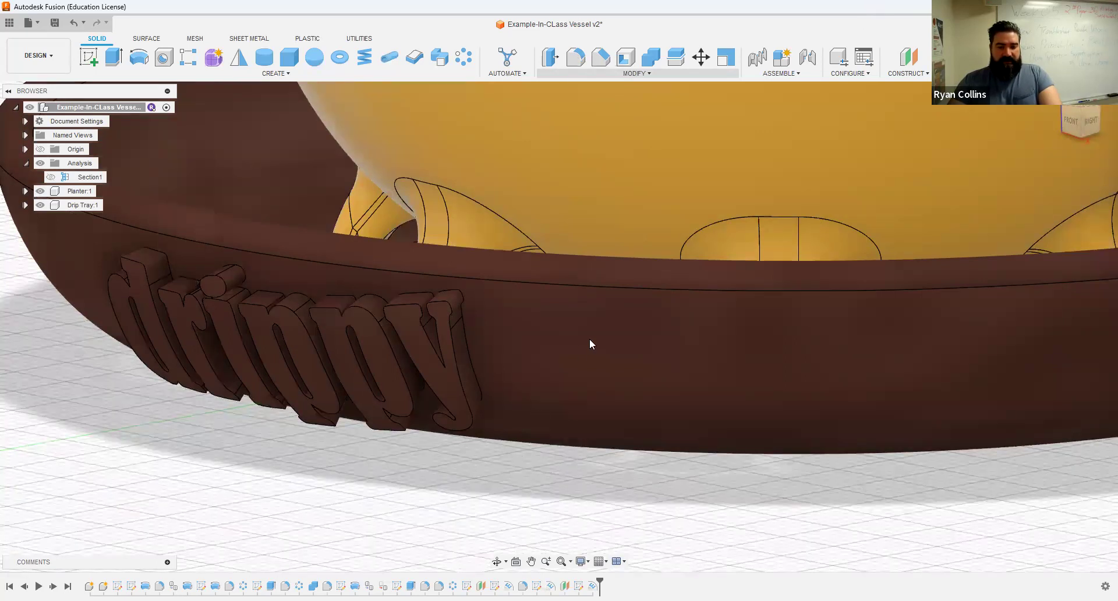
key(f)
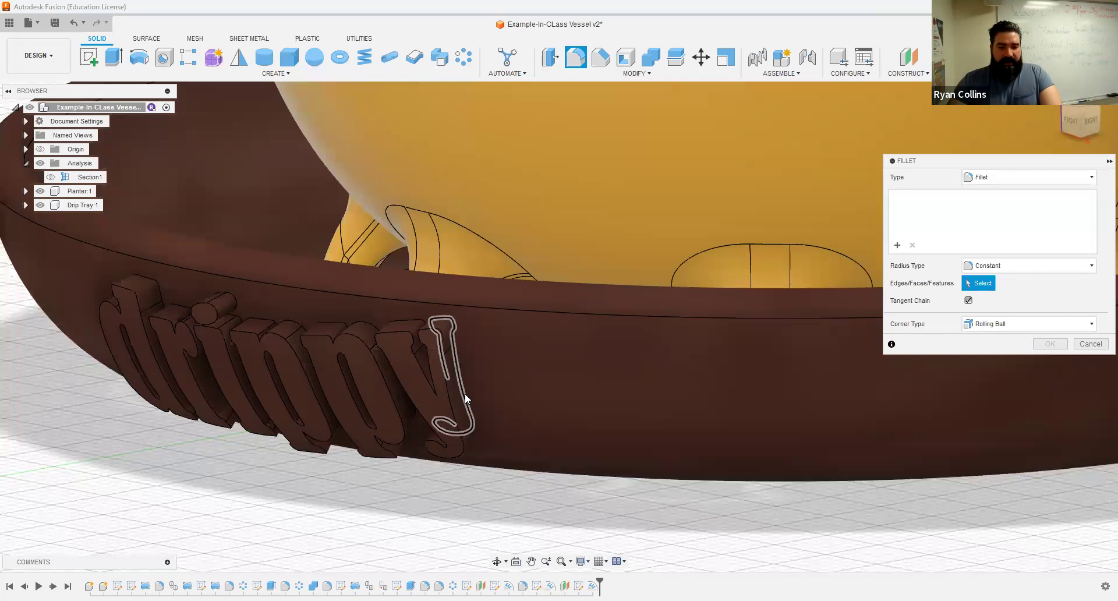
click(465, 394)
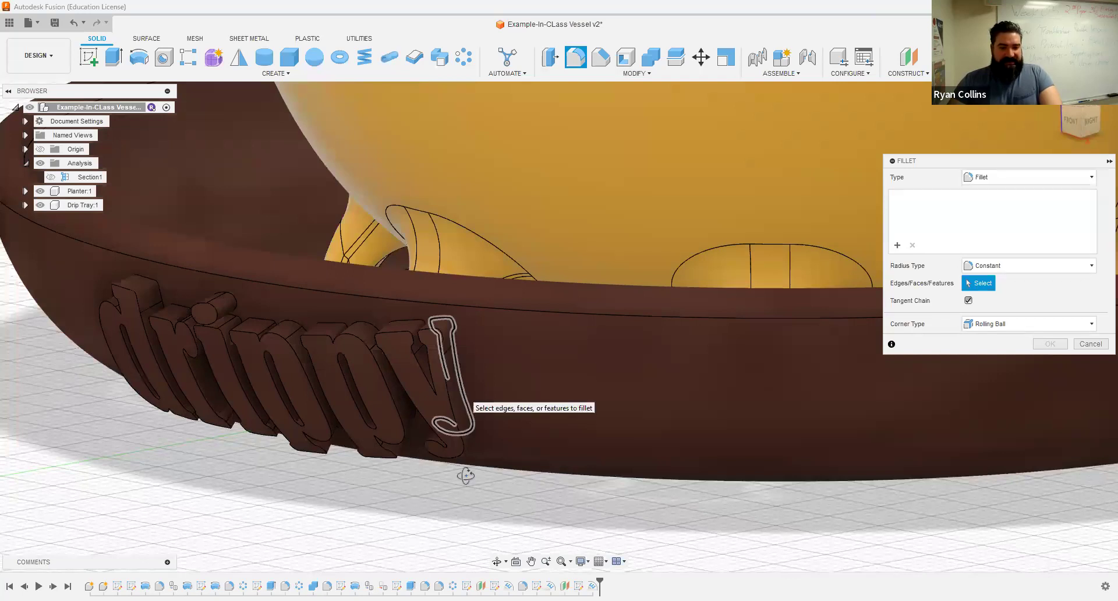
shift+middle_drag(465, 477, 504, 456)
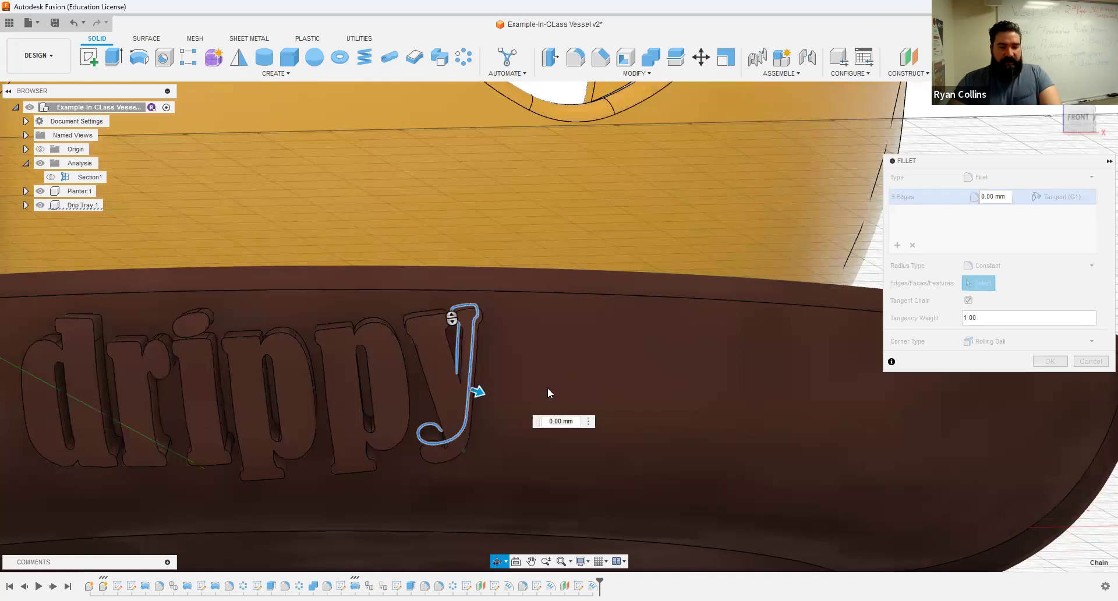
shift+middle_drag(451, 317, 421, 293)
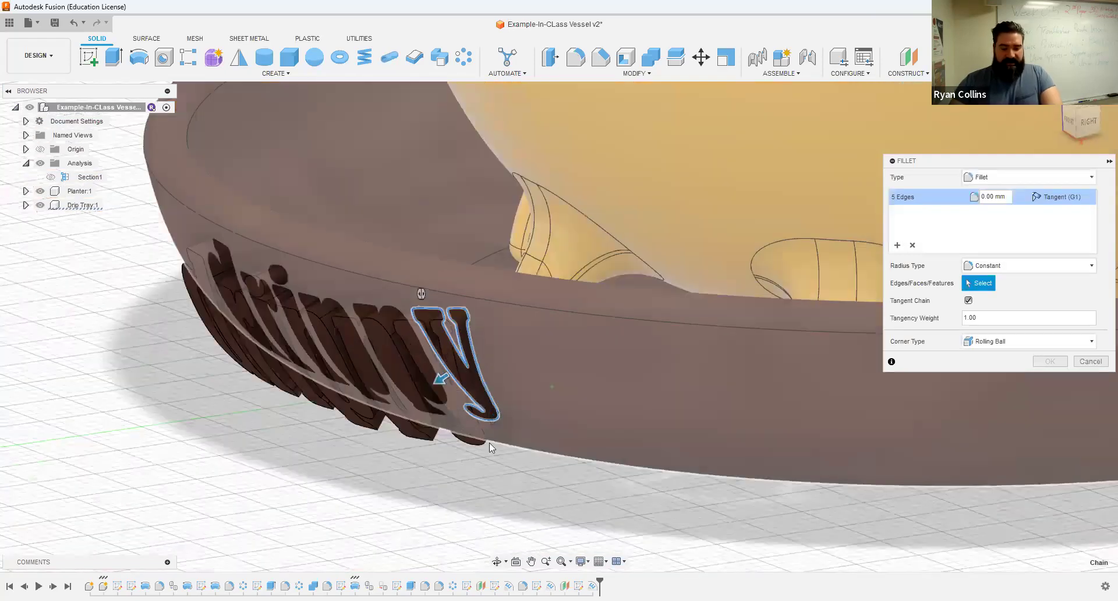
text(1)
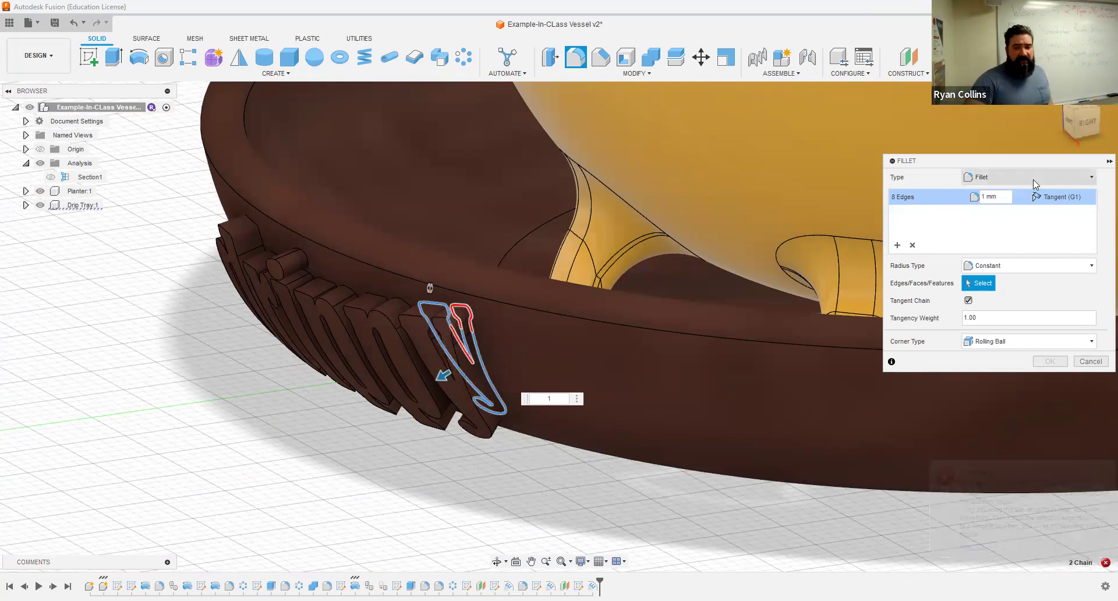
click(1089, 362)
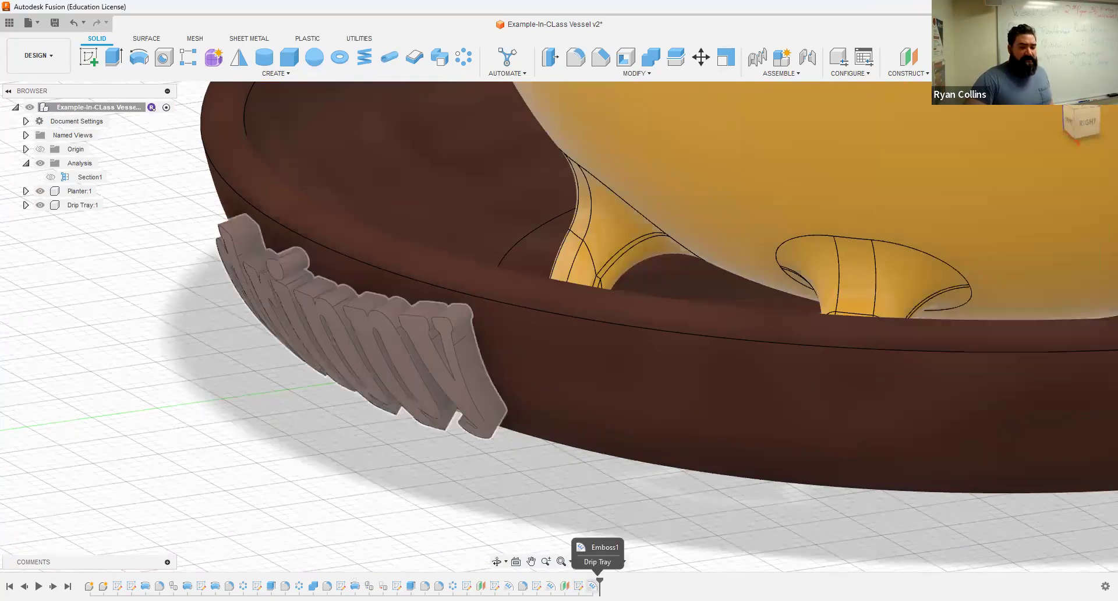
Step: Edit Emboss1, typing 1 over its 2.00 mm depth, and view the tray lettering side-on
right_click(592, 585)
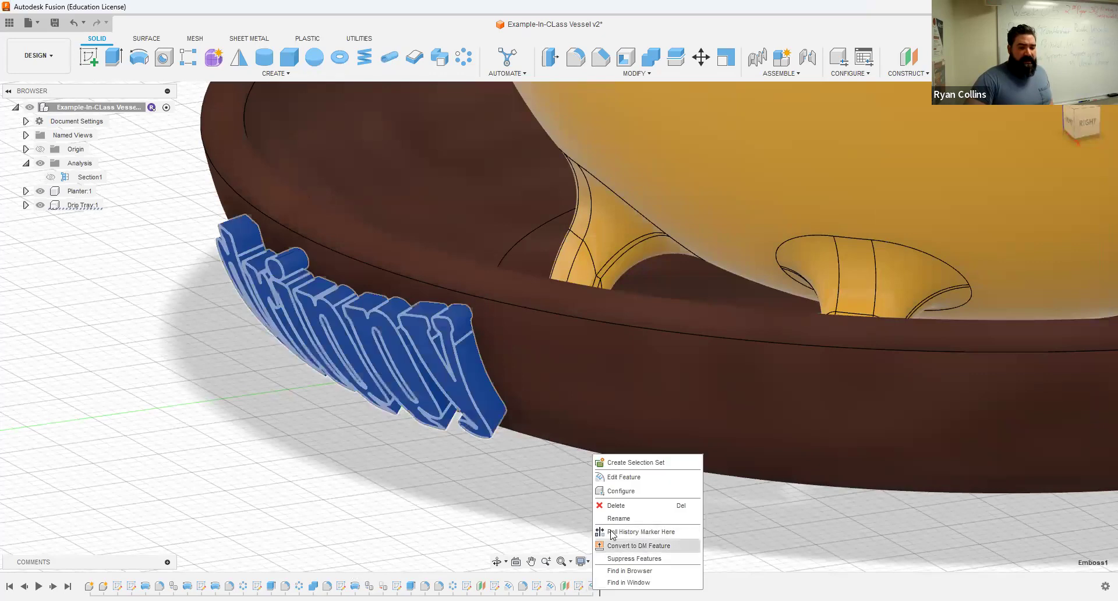
click(642, 478)
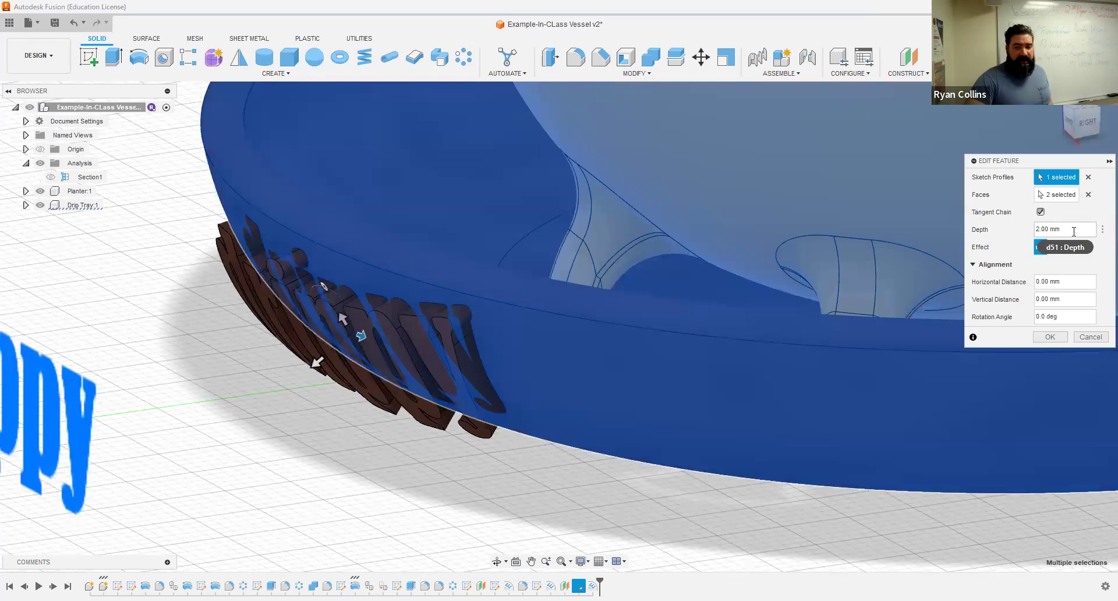
click(1074, 230)
text(1)
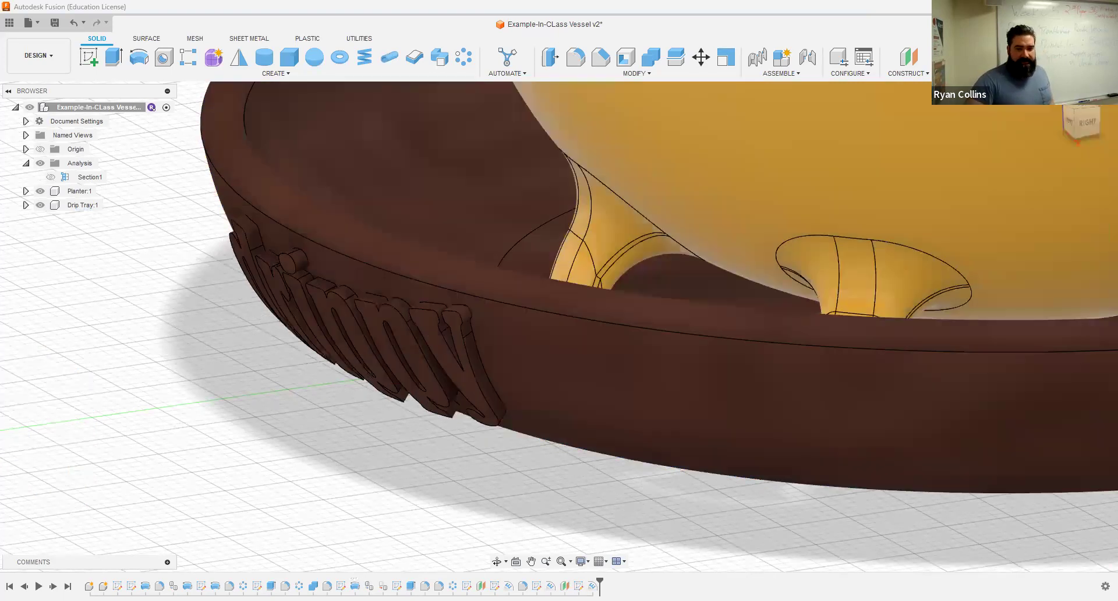
mouse_move(501, 471)
shift+middle_down()
mouse_move(476, 455)
mouse_move(506, 461)
shift+middle_up()
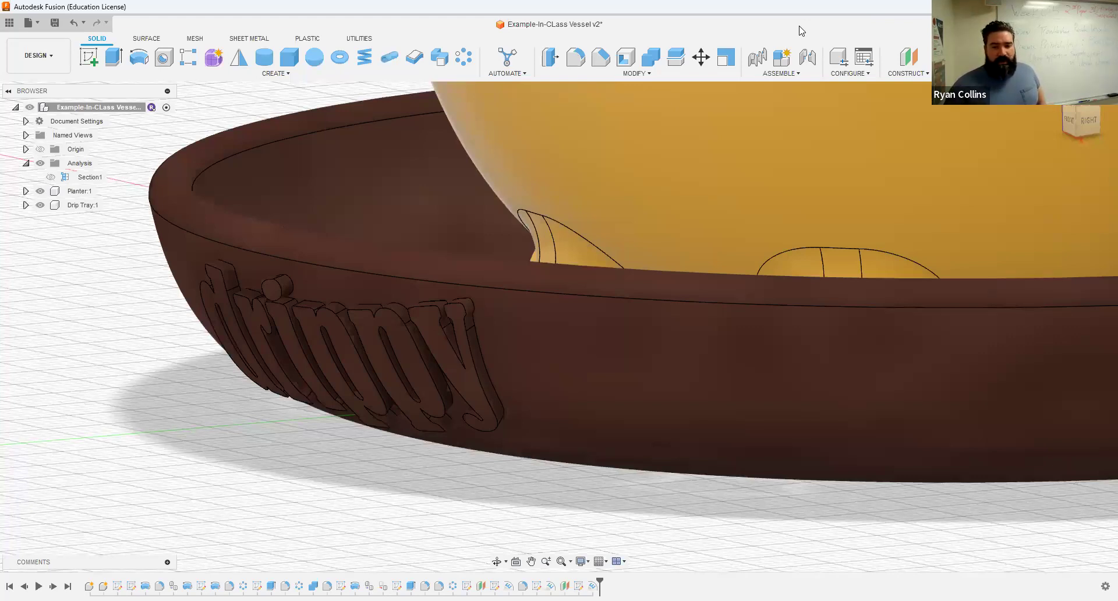
Step: Bring PrusaSlicer forward and tilt the view down onto the planter and tray on the bed
key(alt+Tab)
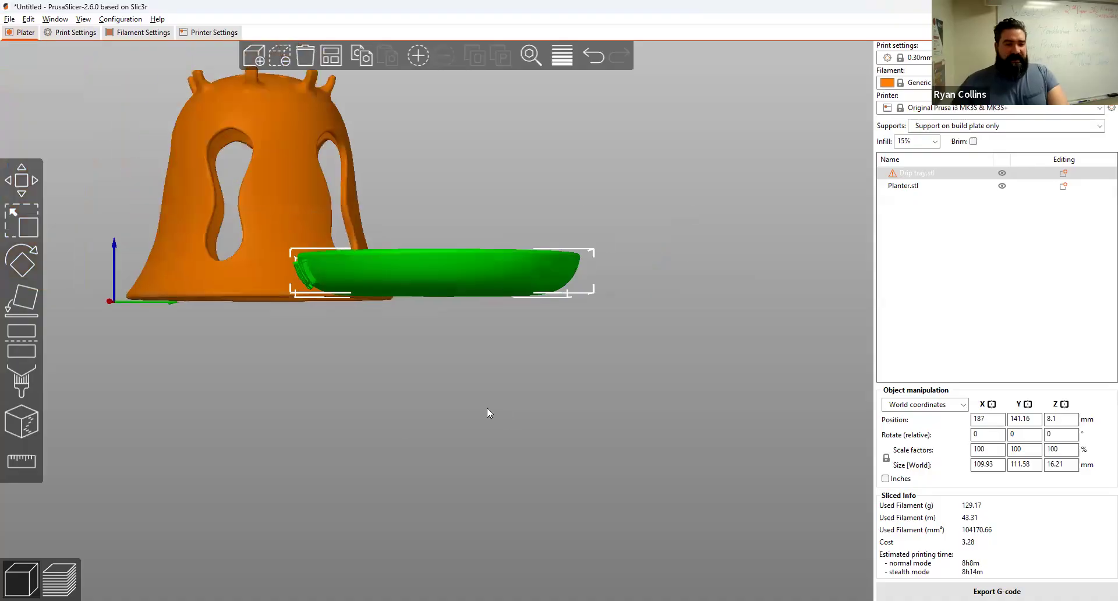
middle_drag(373, 376, 402, 393)
mouse_move(406, 416)
mouse_down()
mouse_move(442, 435)
mouse_move(345, 396)
mouse_move(478, 432)
mouse_move(407, 427)
mouse_up()
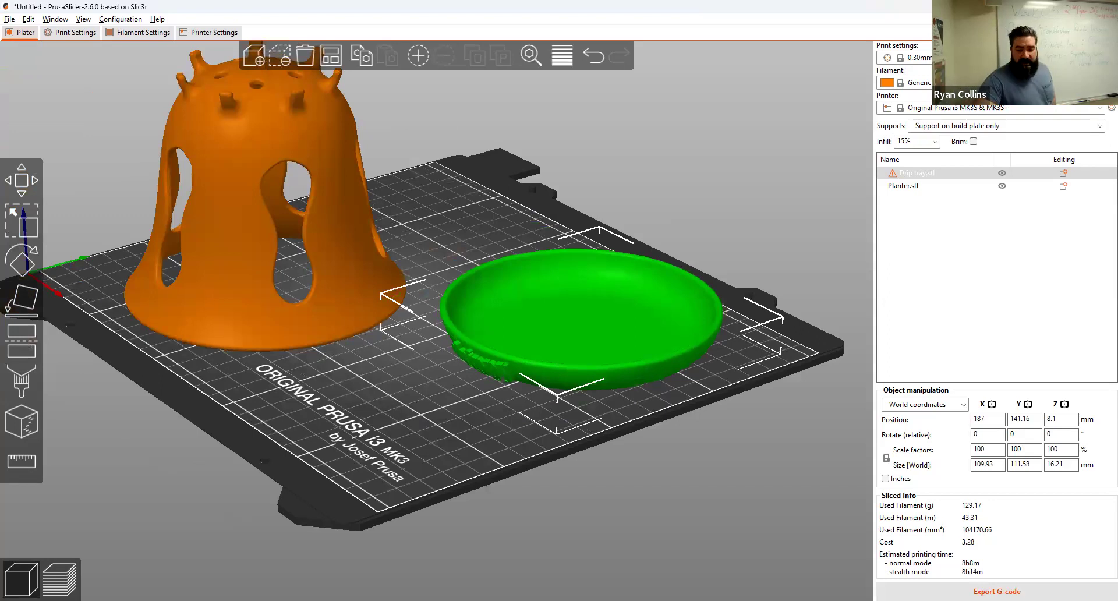
Step: Start a G-code export, cancel the save dialog, and turn the sliced preview toward the planter
click(997, 591)
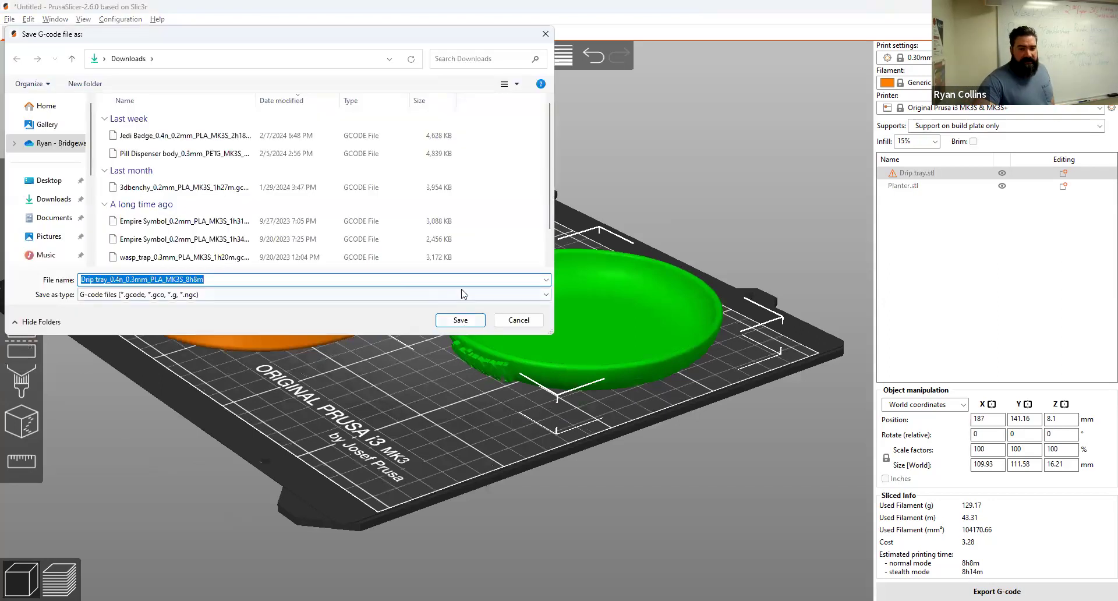
click(518, 320)
drag(380, 376, 336, 487)
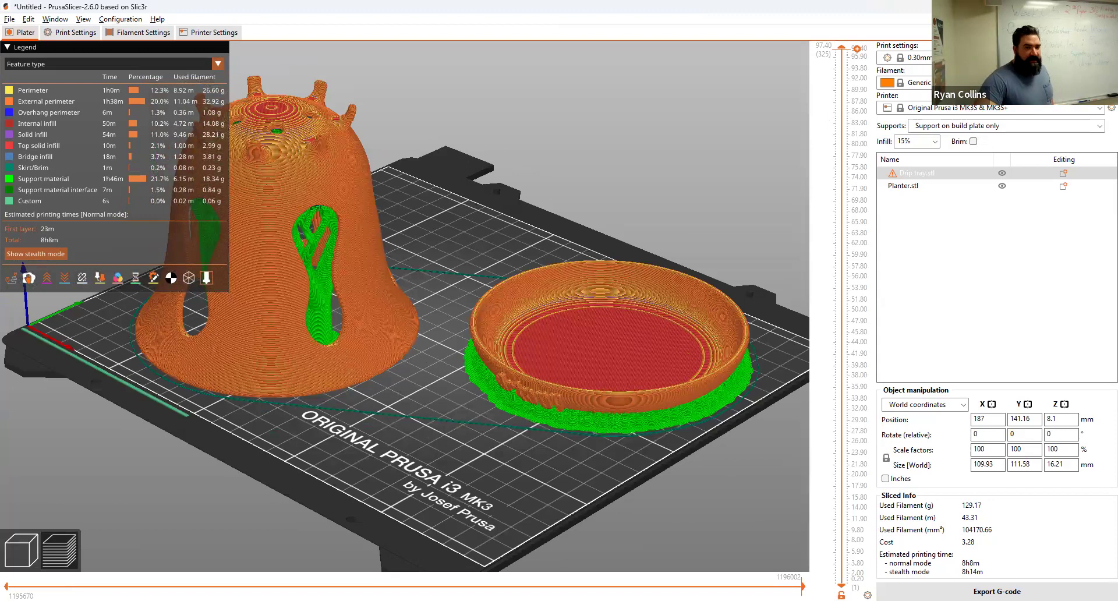
Step: Centre and zoom the sliced preview on the planter's supports and top layers
right_drag(444, 193, 606, 231)
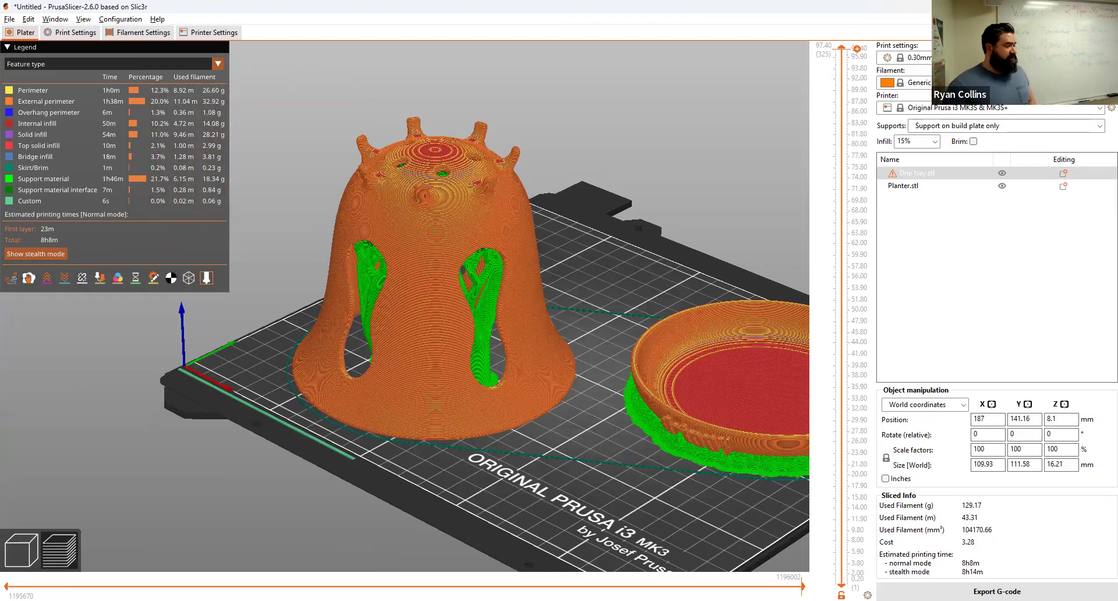
scroll(436, 163, down, 2)
scroll(429, 209, up, 3)
scroll(429, 208, up, 10)
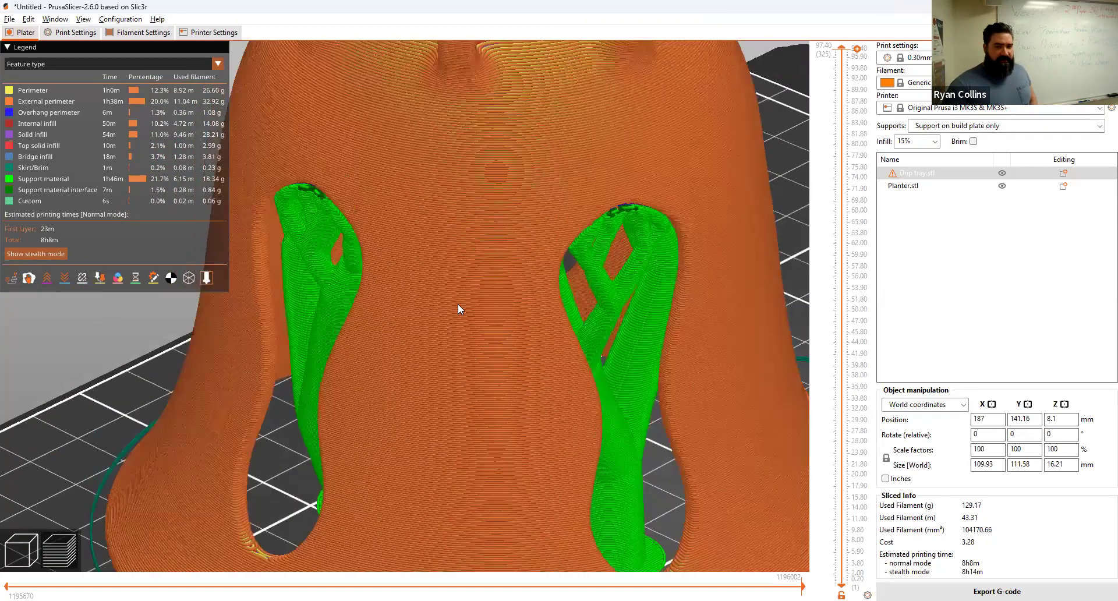
scroll(437, 187, down, 8)
scroll(444, 218, up, 5)
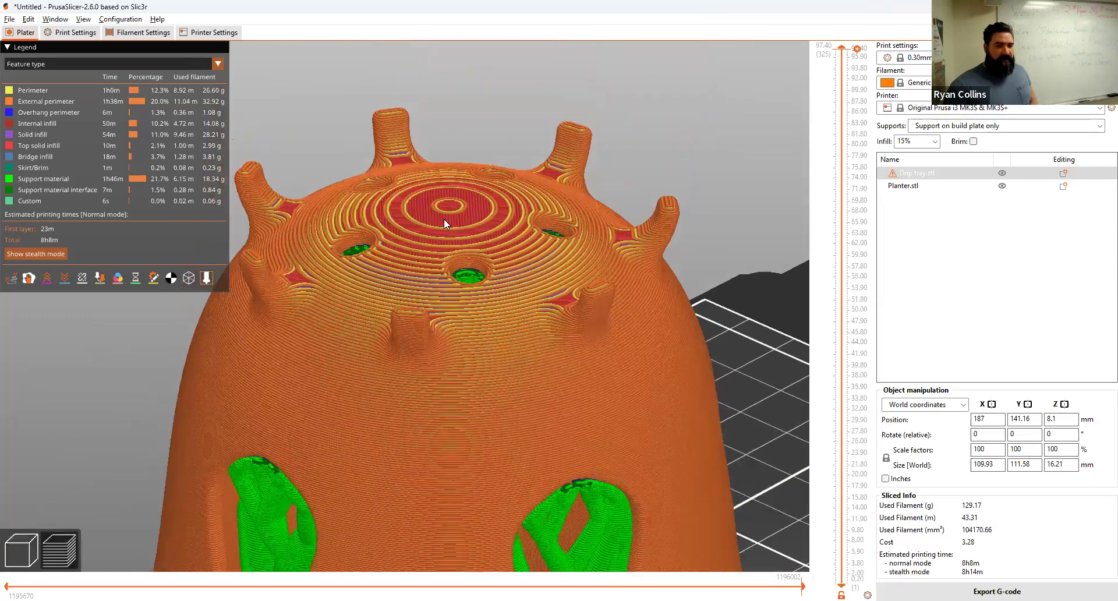
scroll(447, 221, up, 6)
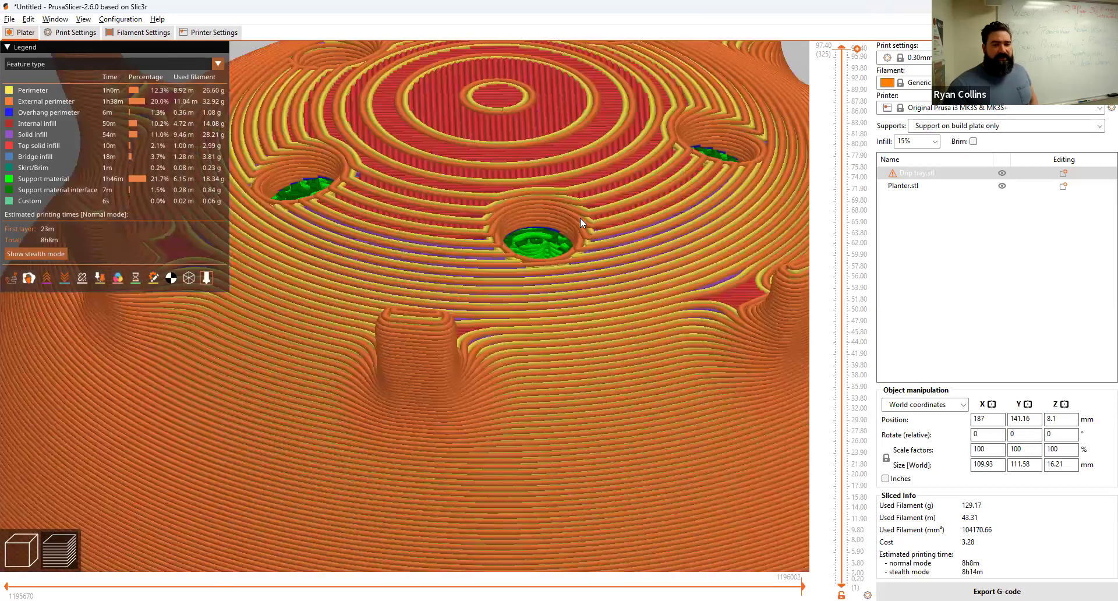
mouse_move(586, 277)
mouse_down()
mouse_move(589, 256)
mouse_move(583, 263)
mouse_up()
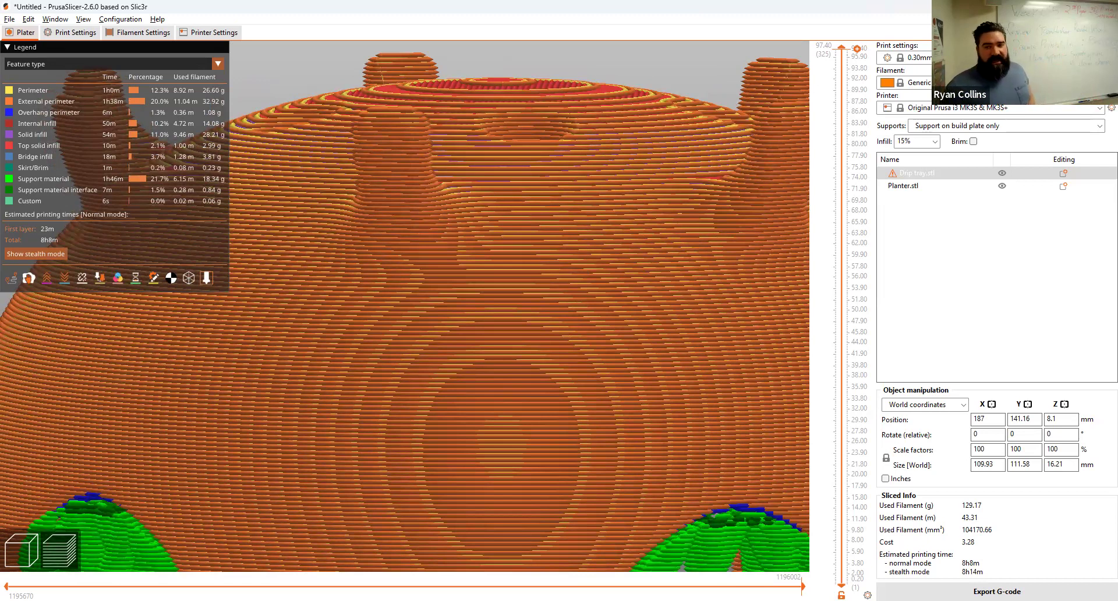
click(909, 57)
click(941, 142)
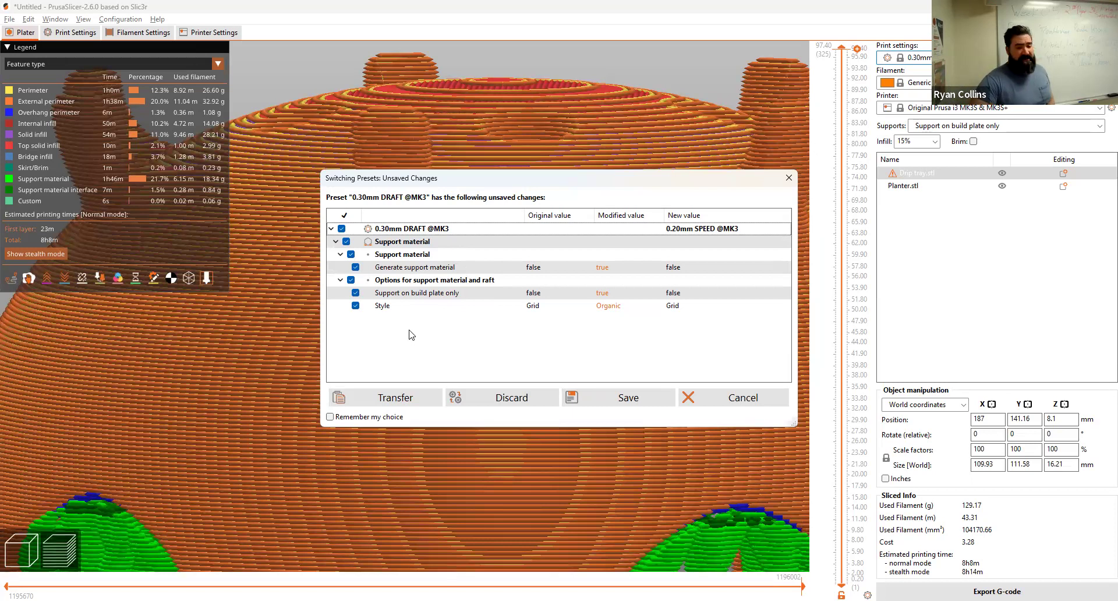
click(385, 399)
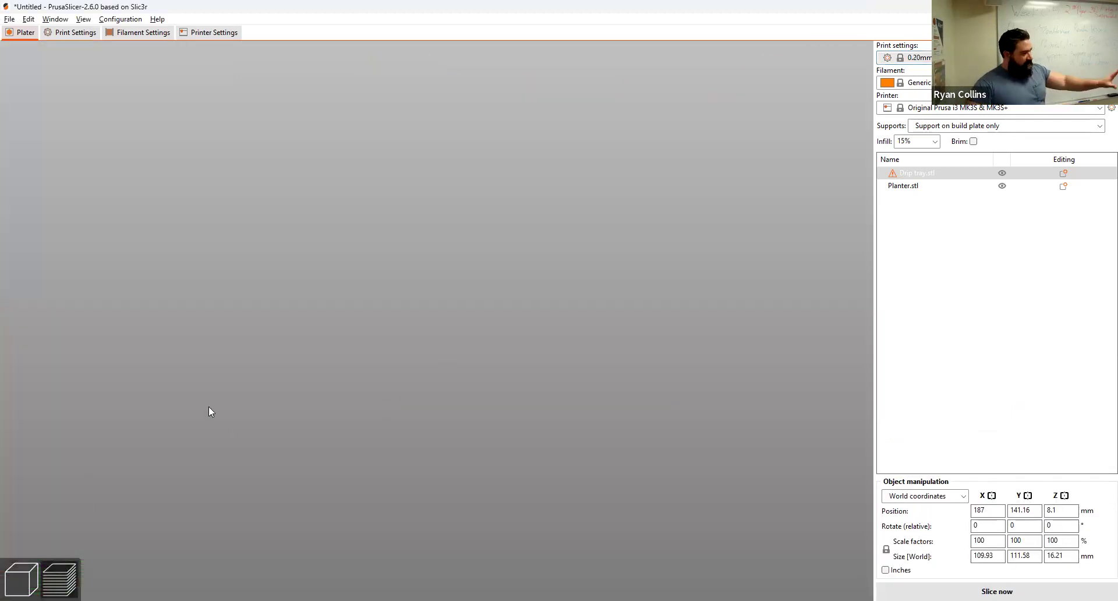
click(21, 579)
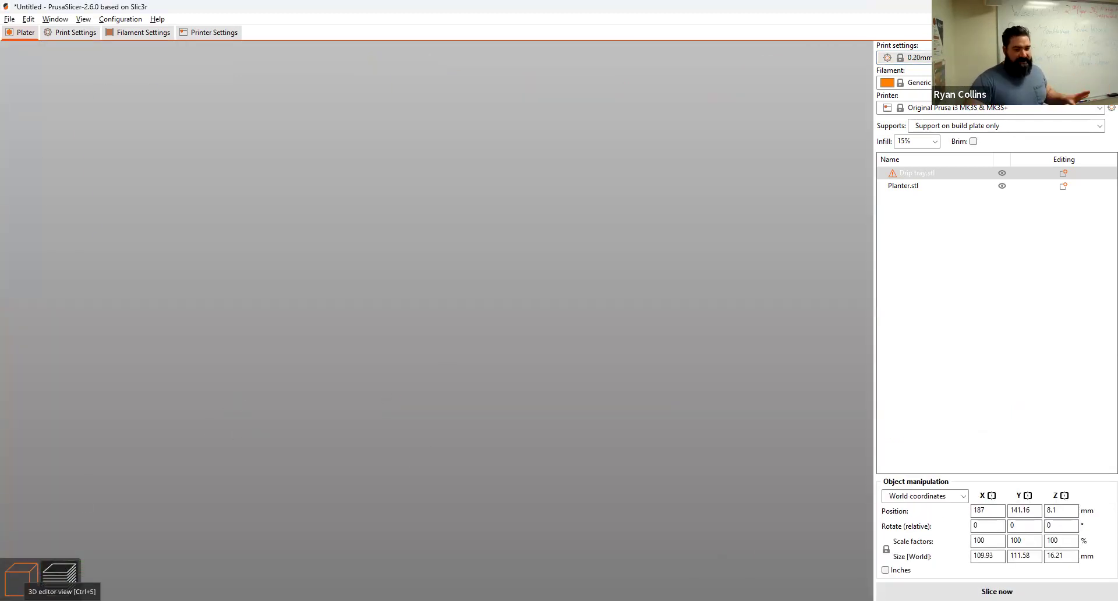
scroll(499, 495, down, 6)
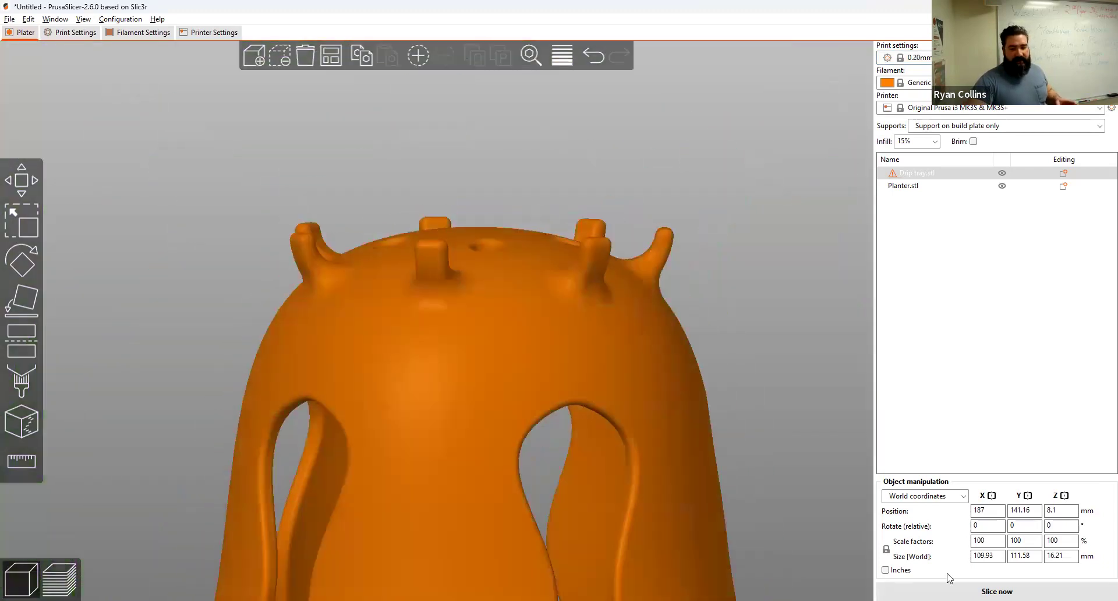
click(952, 591)
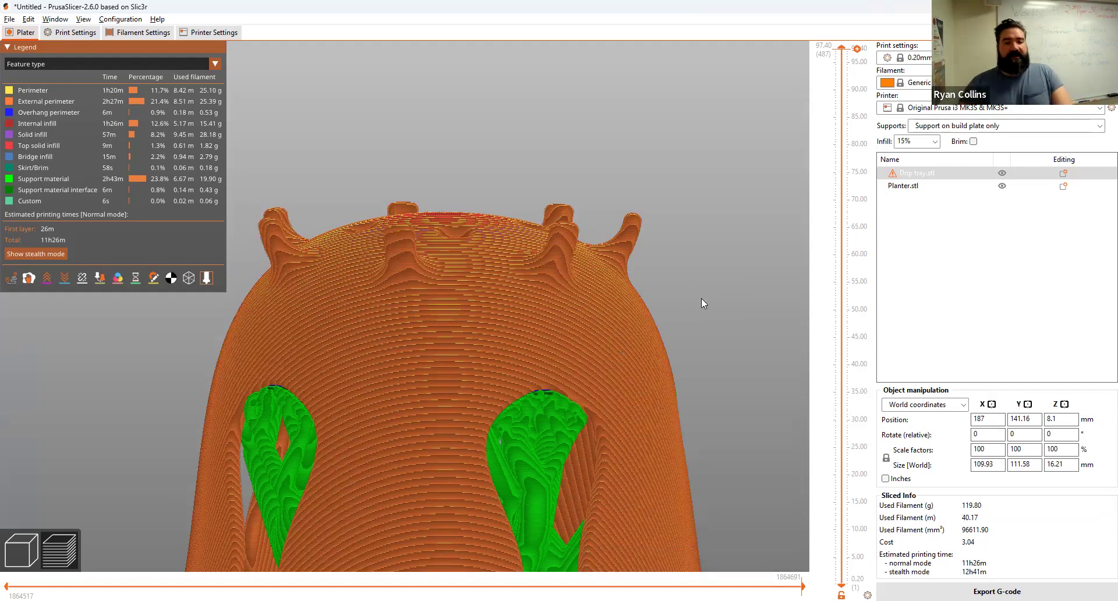
Step: Zoom and orbit the new 11h26m slice to see the bed and drip tray
scroll(521, 260, down, 3)
scroll(570, 278, up, 5)
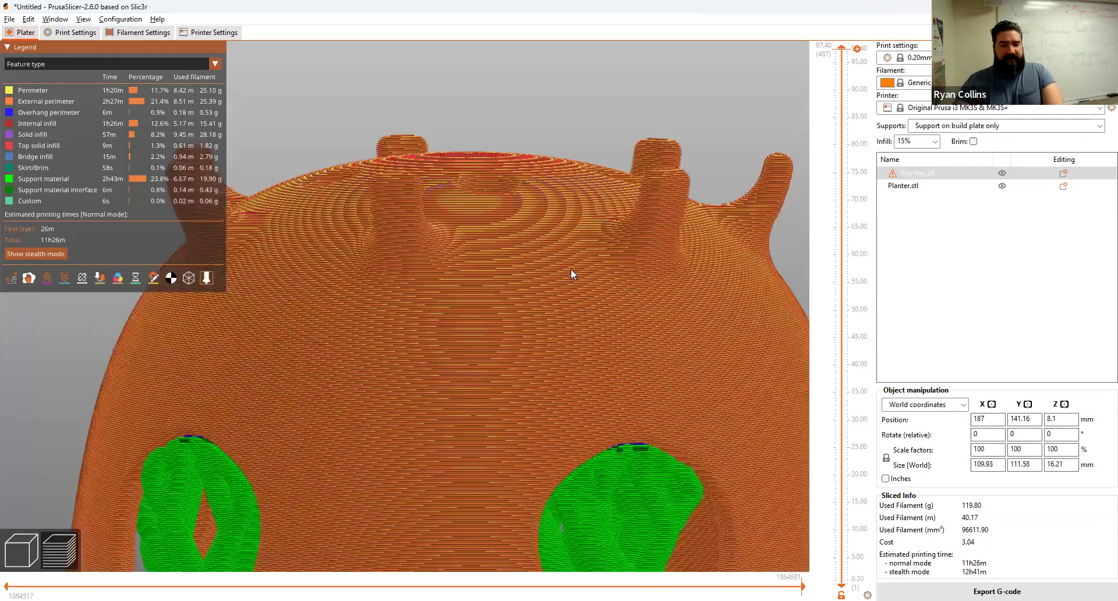
scroll(571, 274, up, 5)
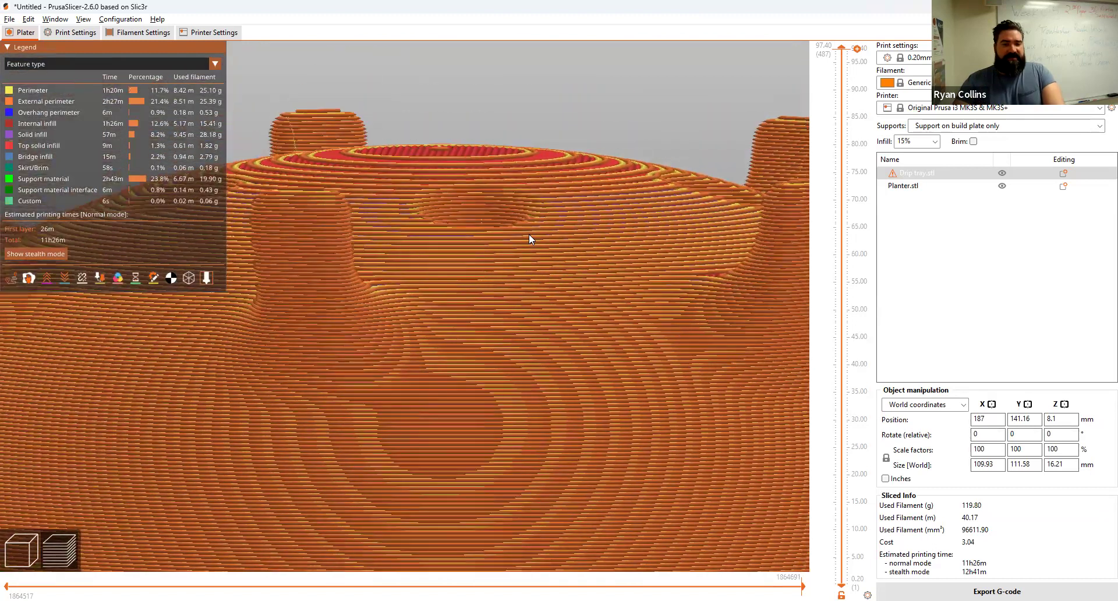
scroll(529, 233, up, 3)
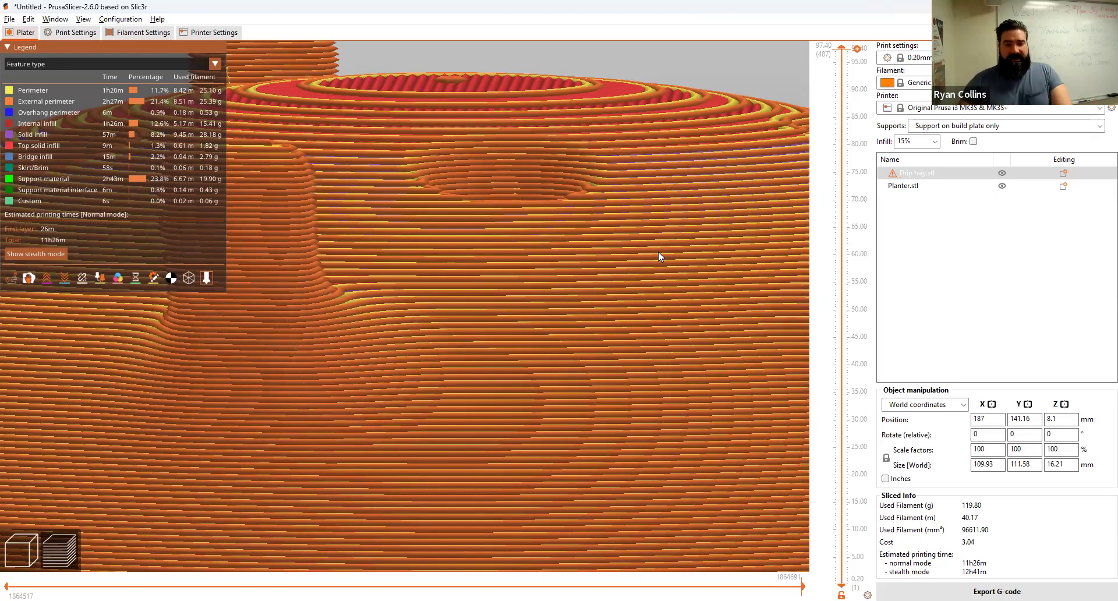
scroll(628, 215, down, 10)
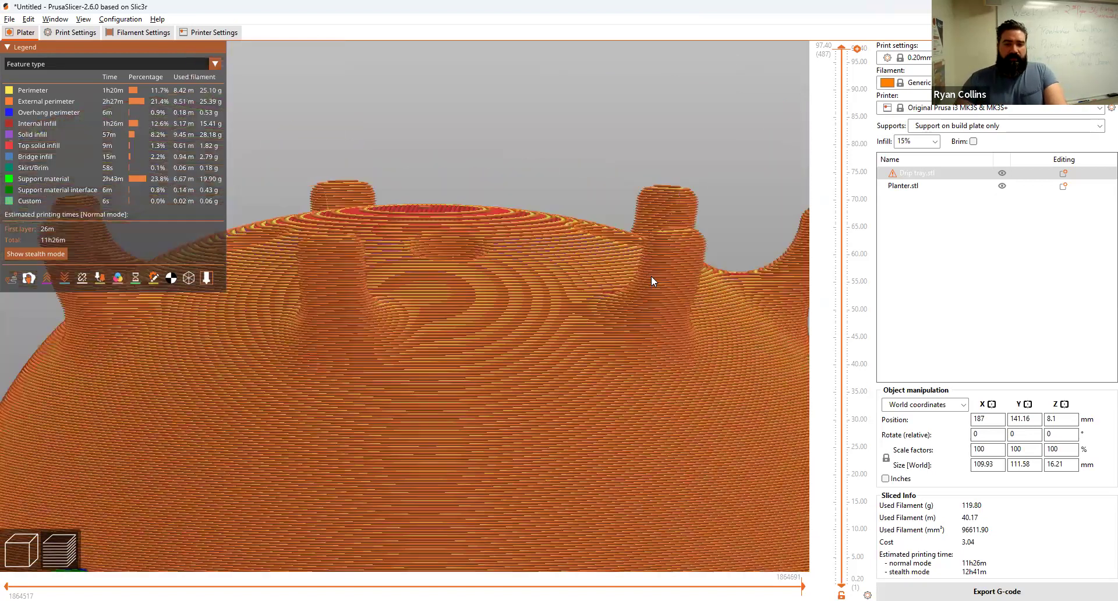
scroll(658, 344, down, 5)
drag(648, 300, 565, 254)
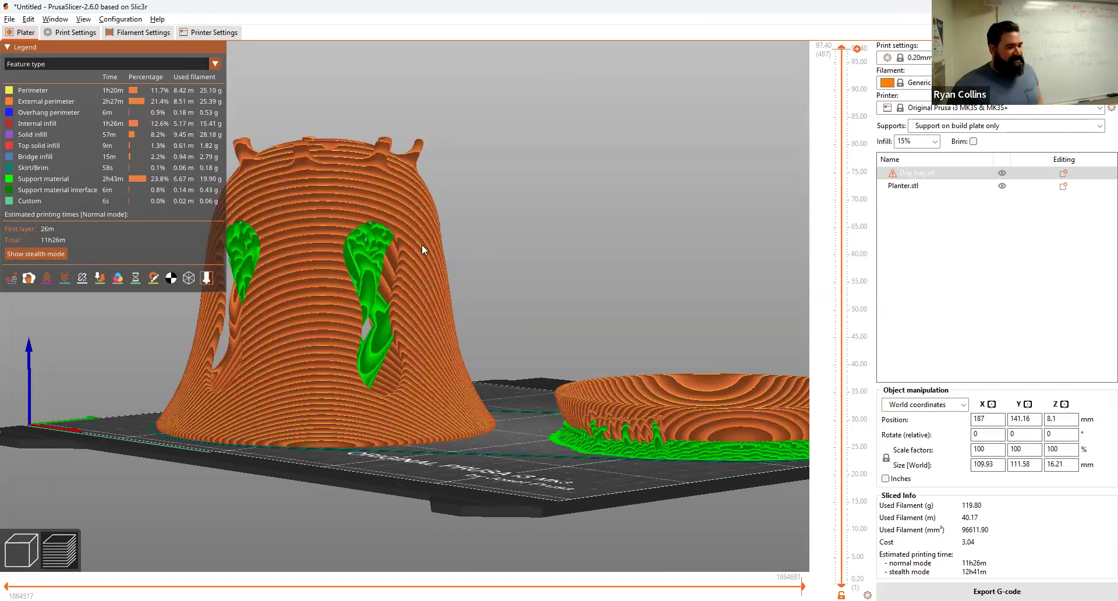
Step: Select the Planter and tilt it with the Rotate tool to 114.8 × 129.91 × 127.12 mm
click(21, 550)
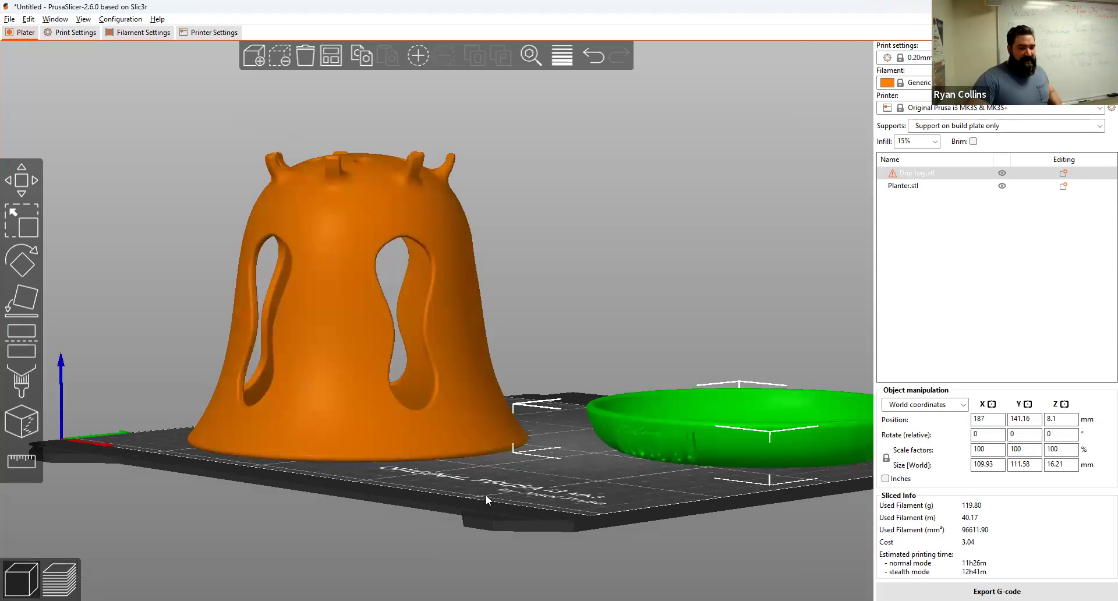
drag(487, 514, 492, 518)
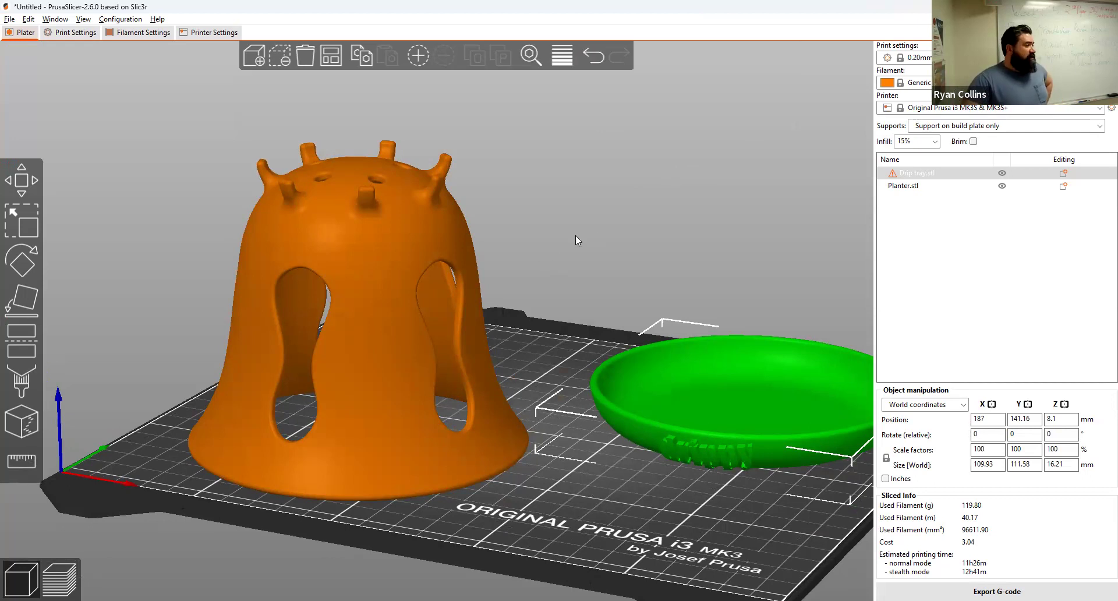
click(393, 214)
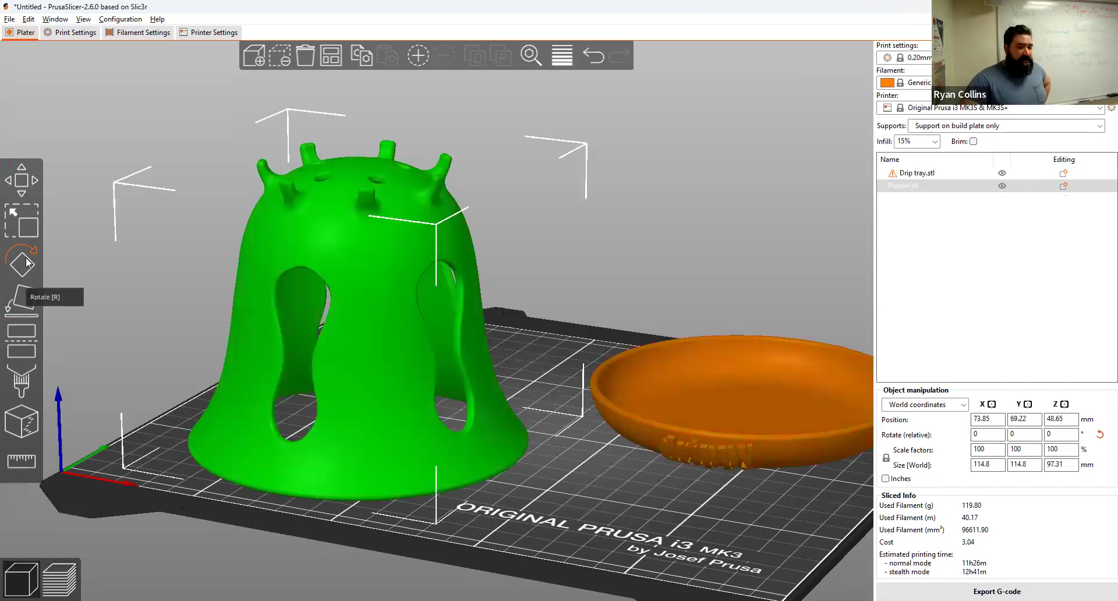
click(25, 277)
drag(189, 390, 290, 165)
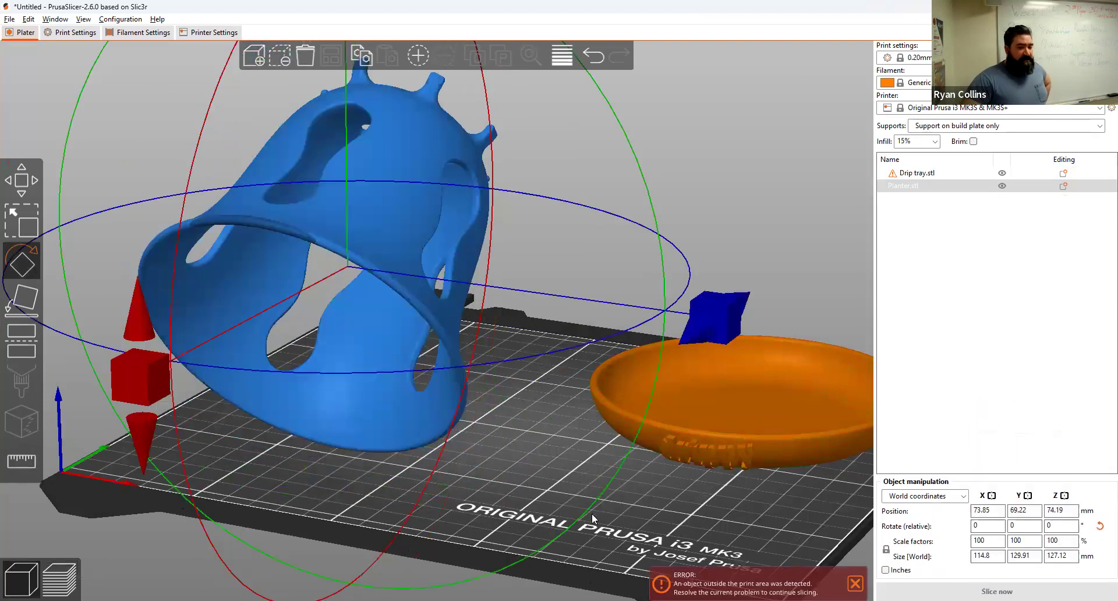